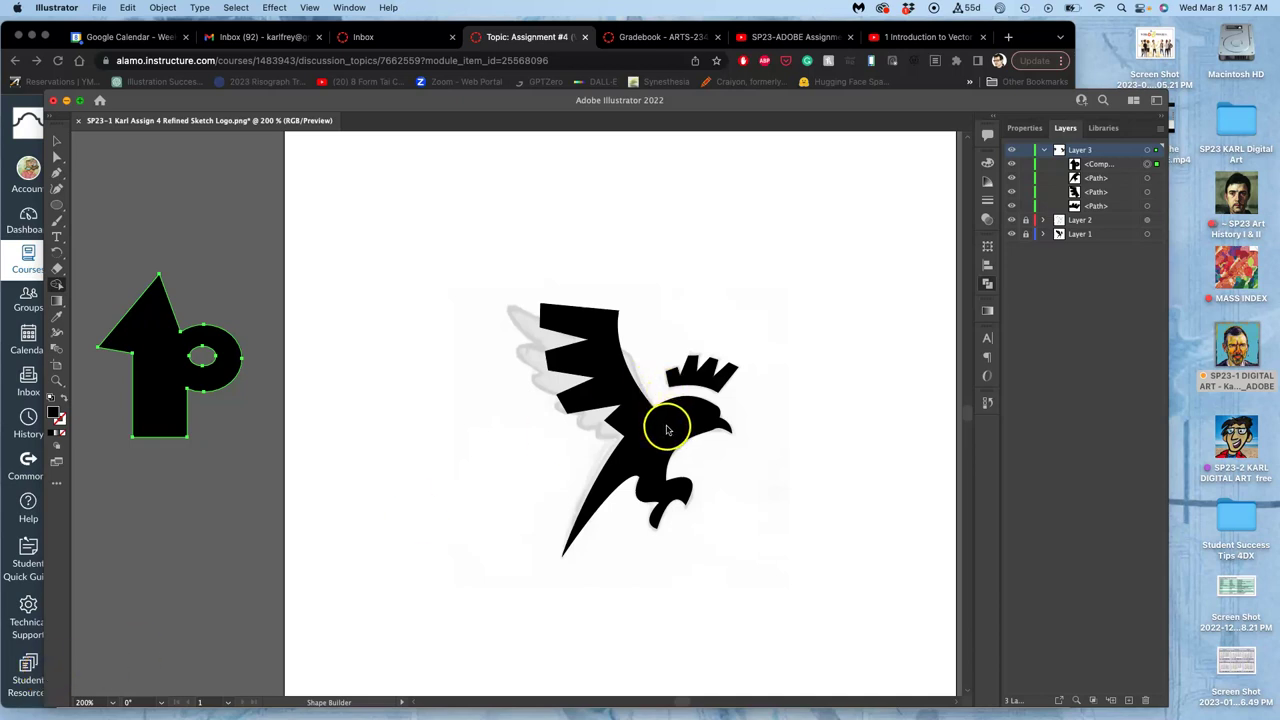
Open the Pathfinder panel and select the bird's body with the Selection tool
key(shift+super+F9)
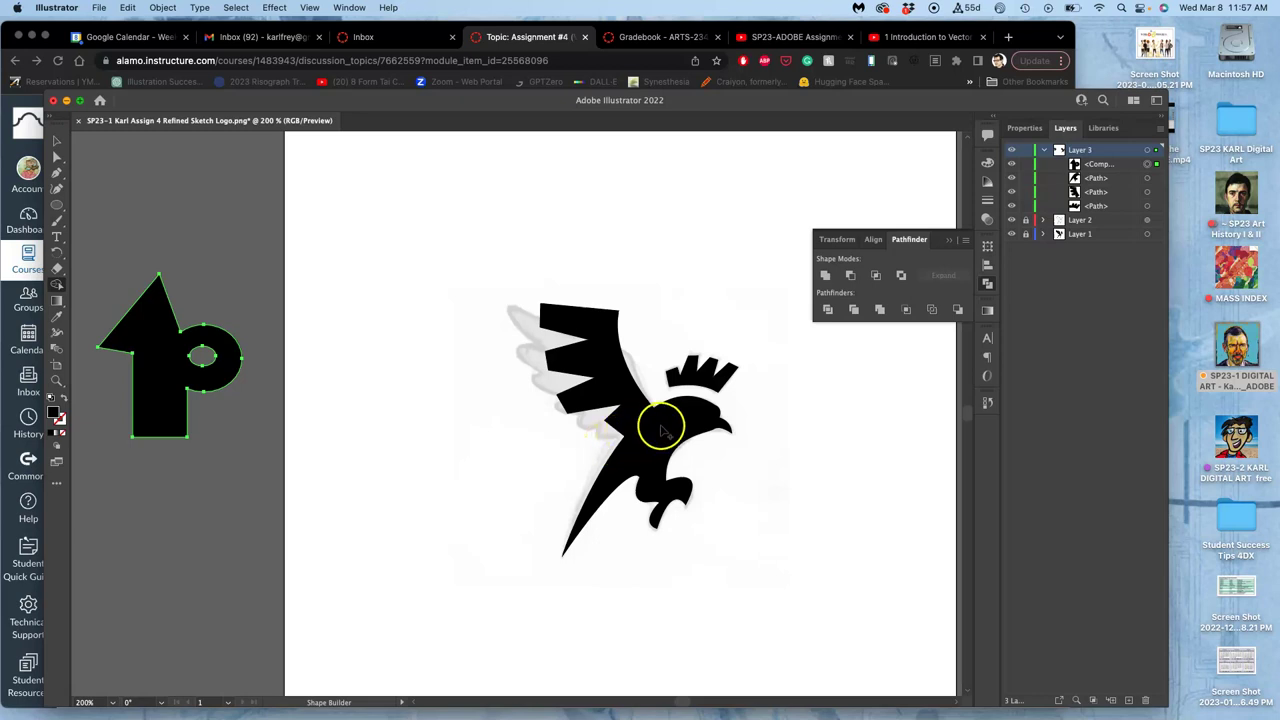
click(57, 141)
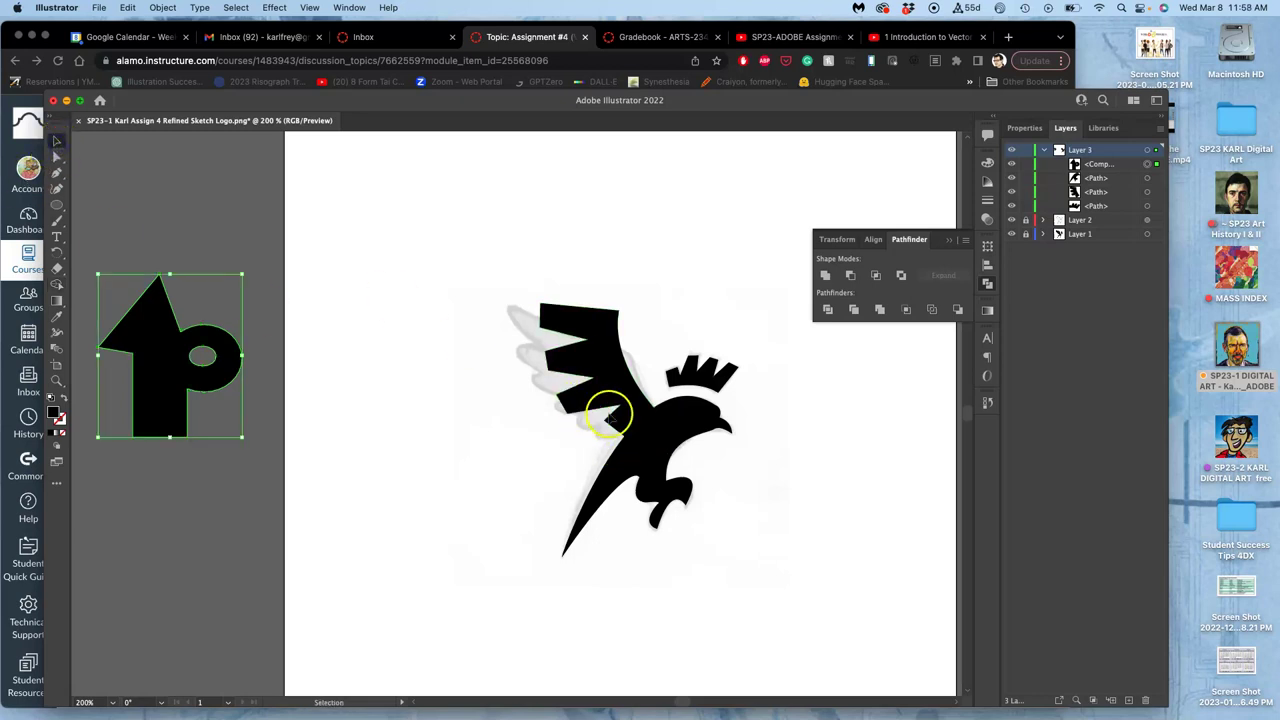
click(651, 434)
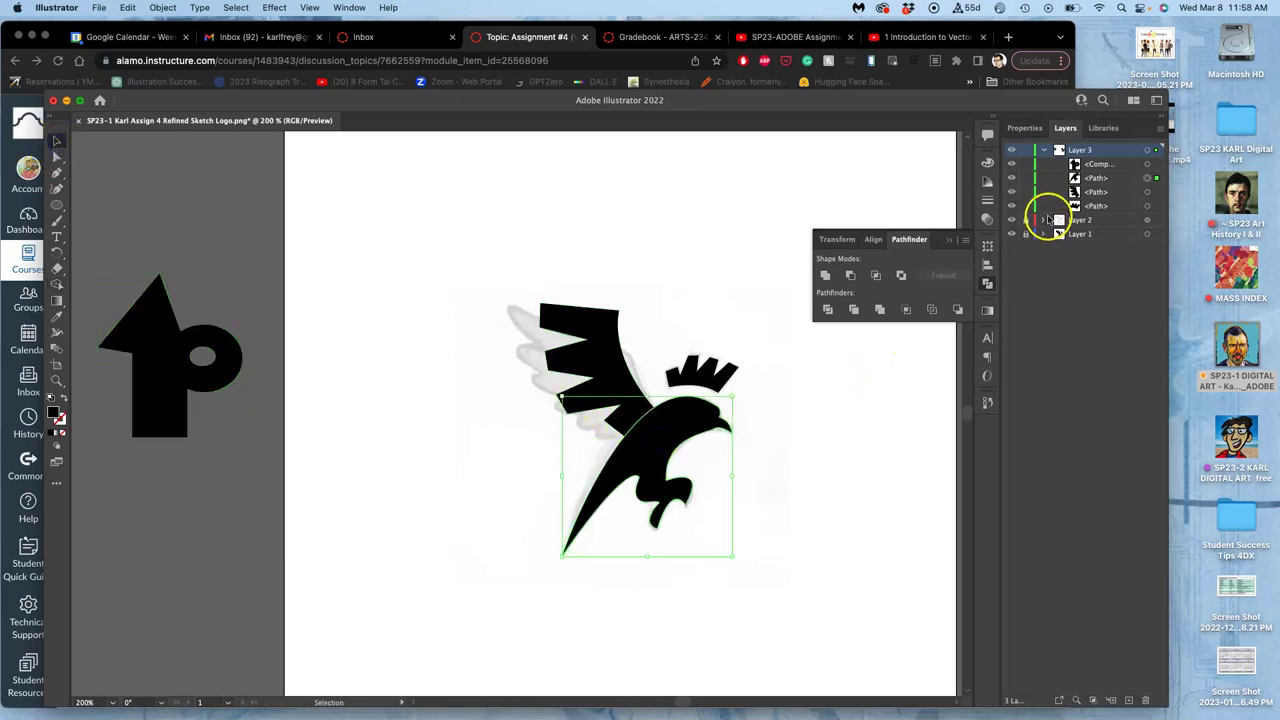
Delete the arrow-and-P compound shape from the Layers panel, then select the body and wing
click(1011, 164)
click(1011, 164)
click(1011, 164)
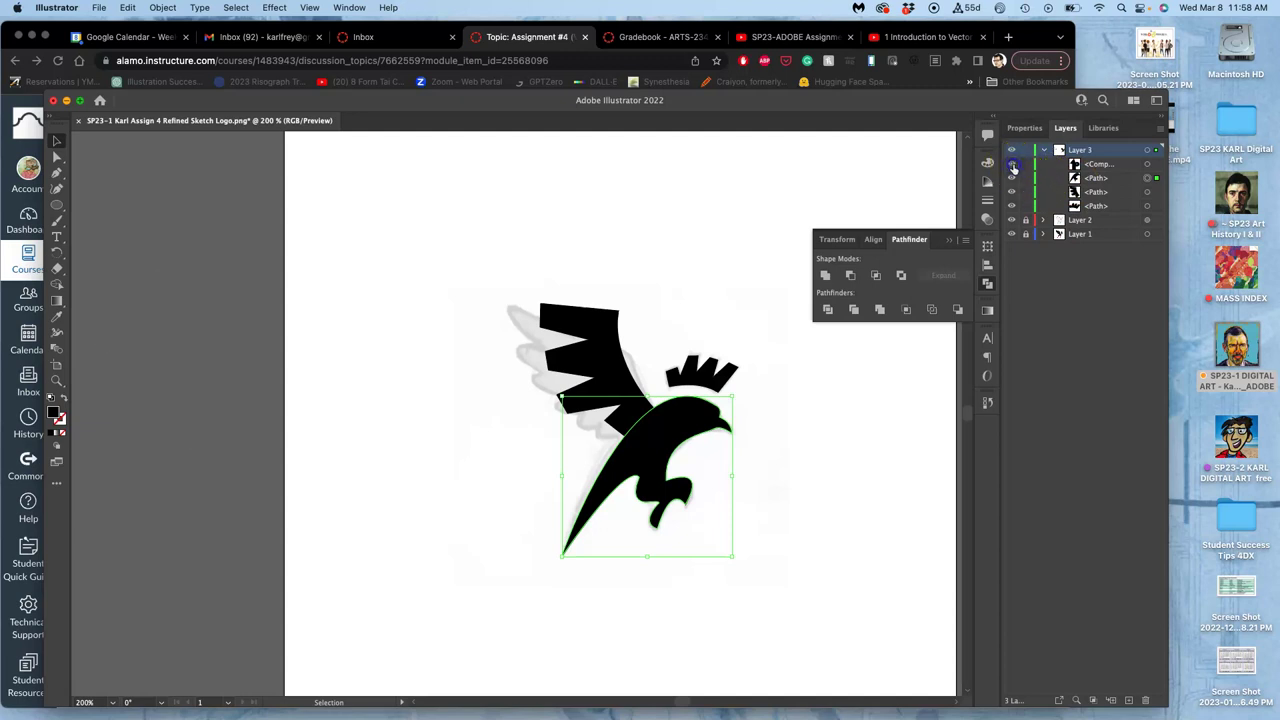
click(1011, 164)
click(1146, 164)
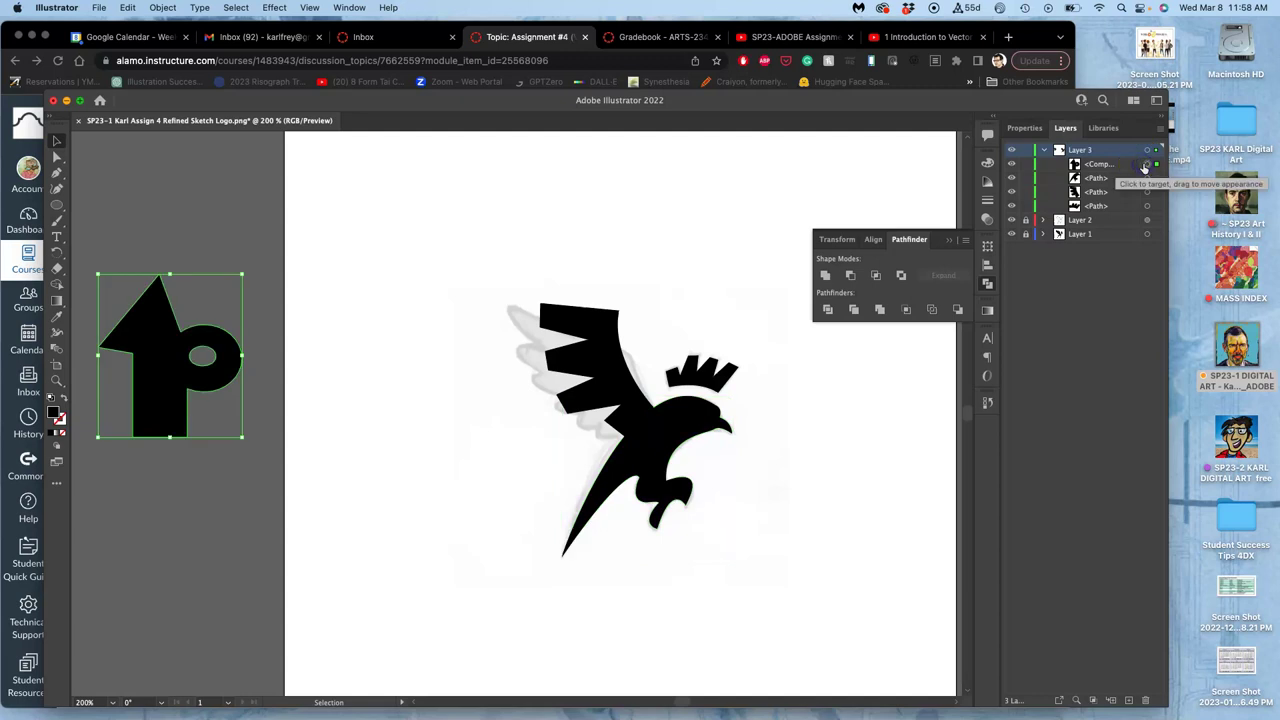
key(Delete)
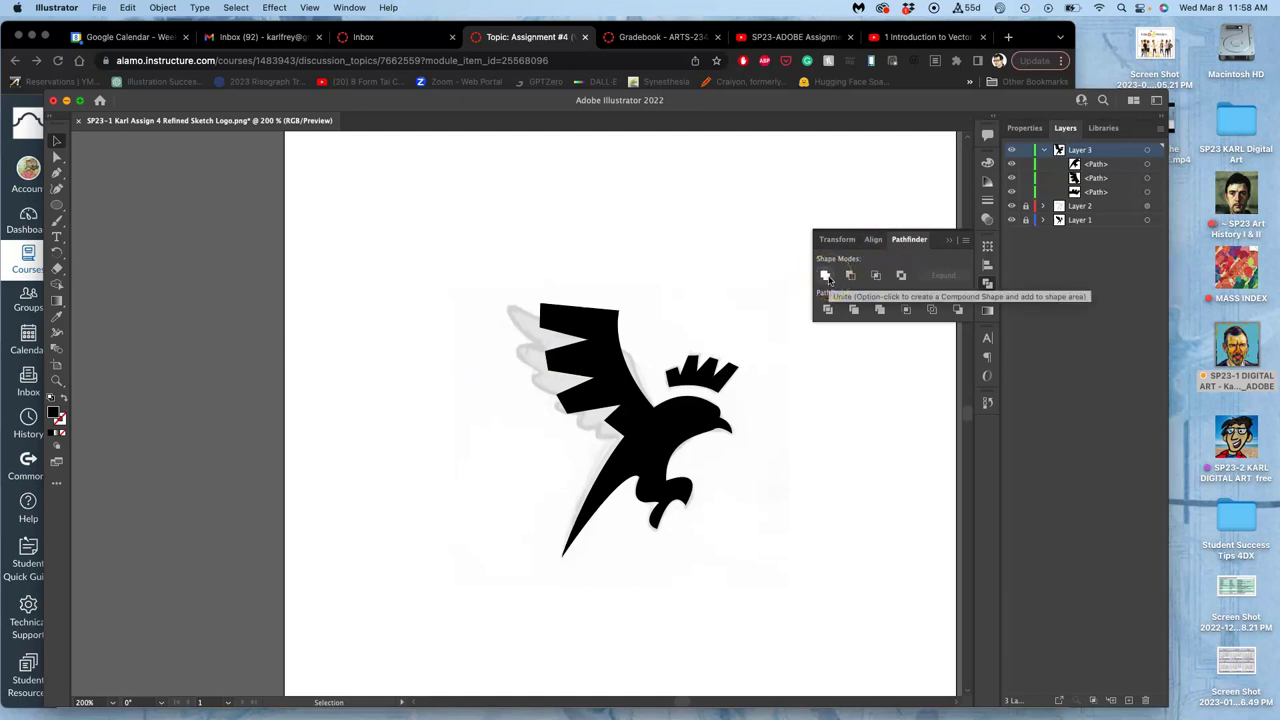
click(679, 424)
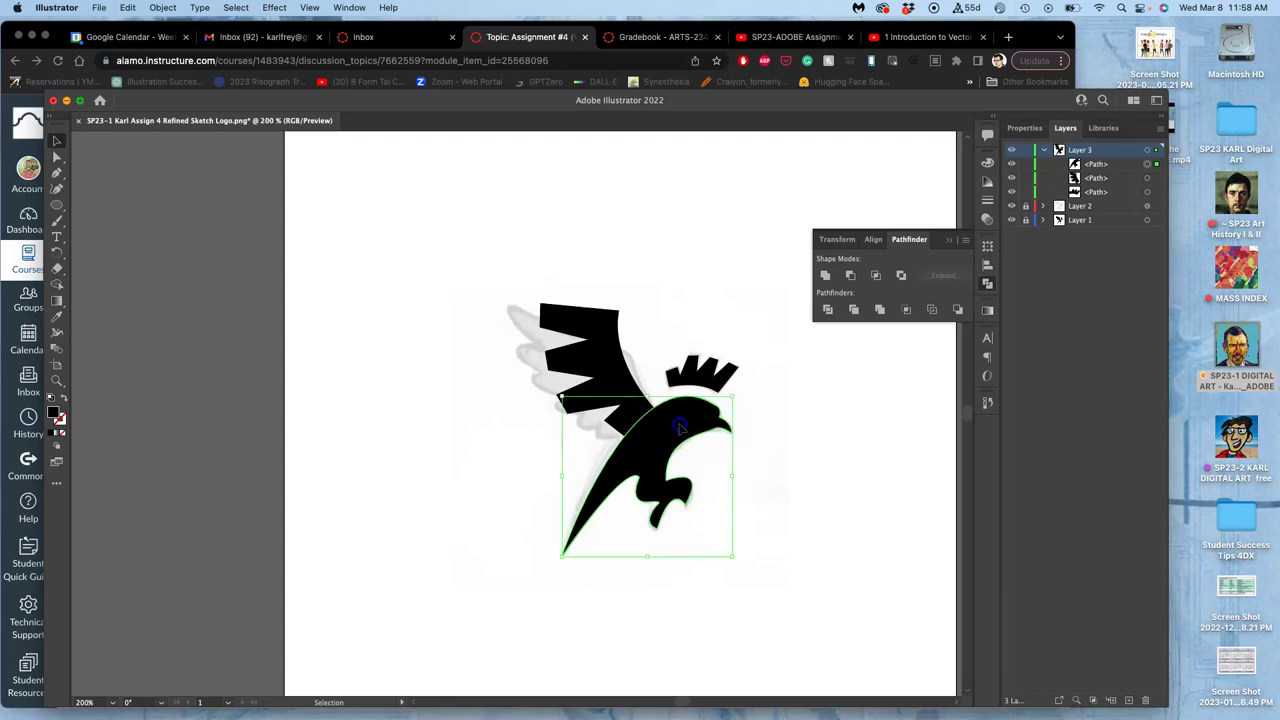
click(617, 388)
Unite the wing, thin neck strip and body into one black shape with Pathfinder Unite
key(a)
scroll(655, 432, up, 3)
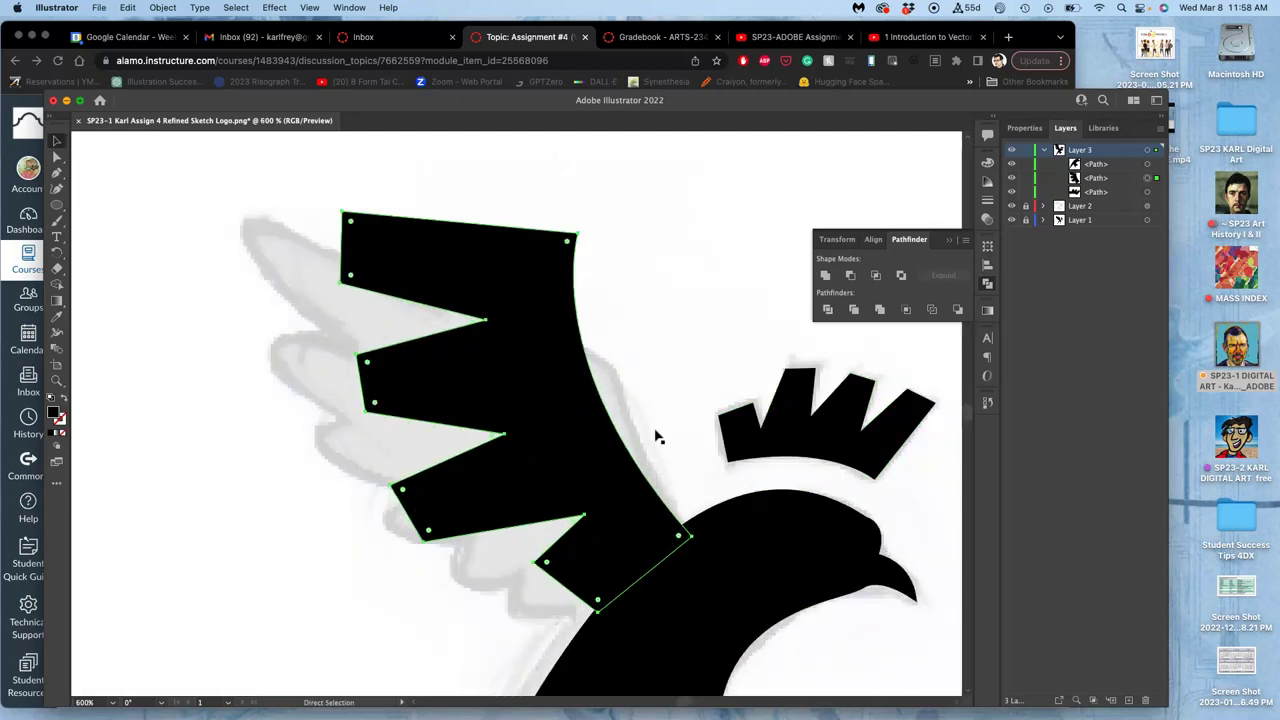
key(v)
click(663, 443)
click(620, 425)
scroll(665, 478, down, 3)
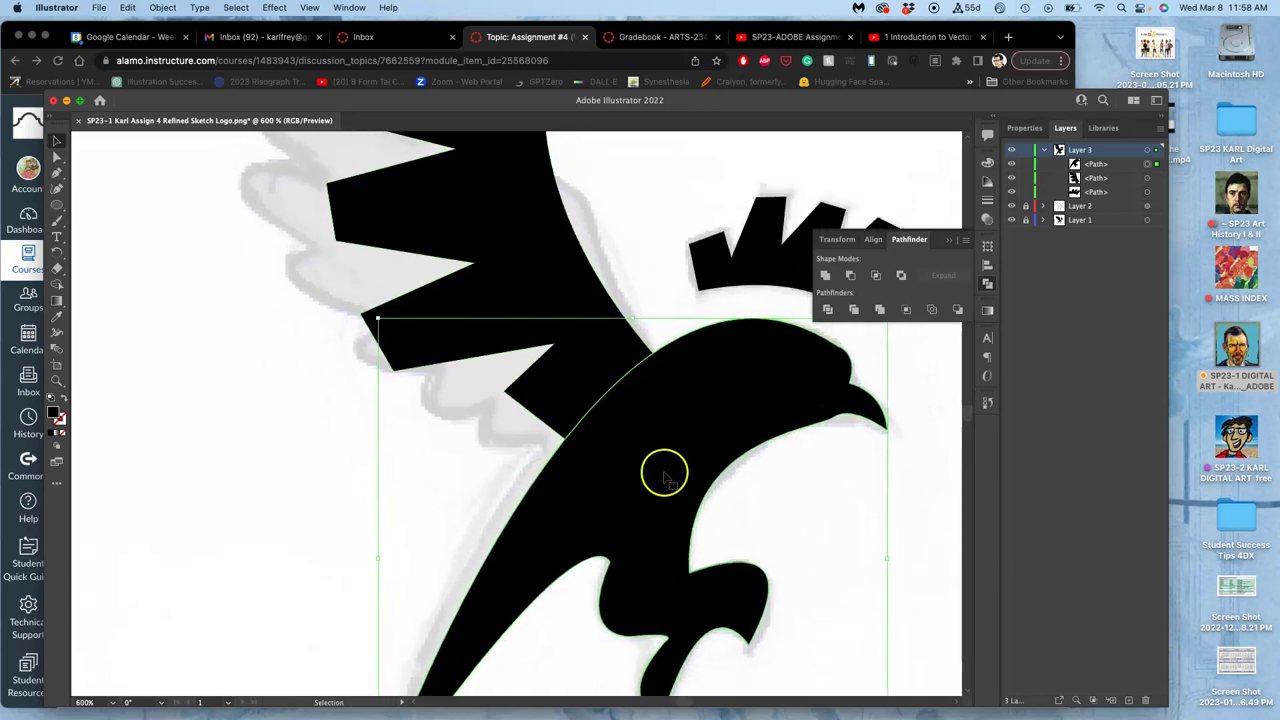
shift+click(575, 325)
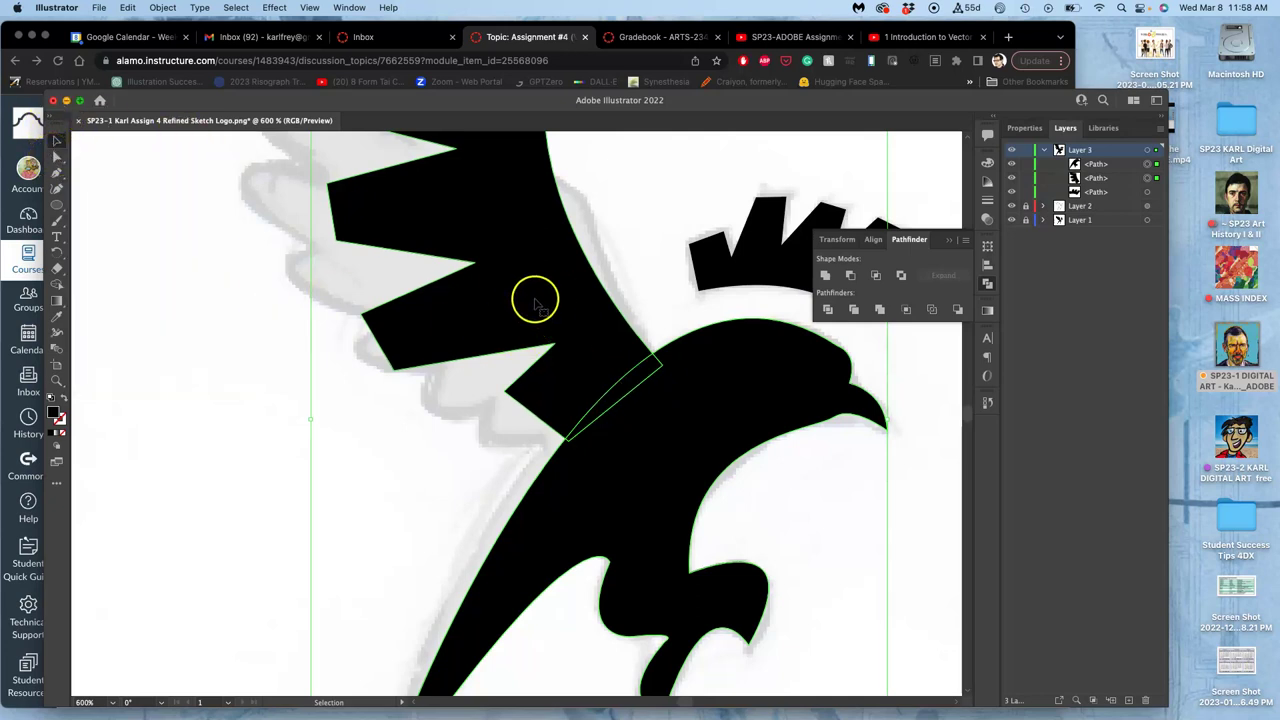
shift+click(623, 380)
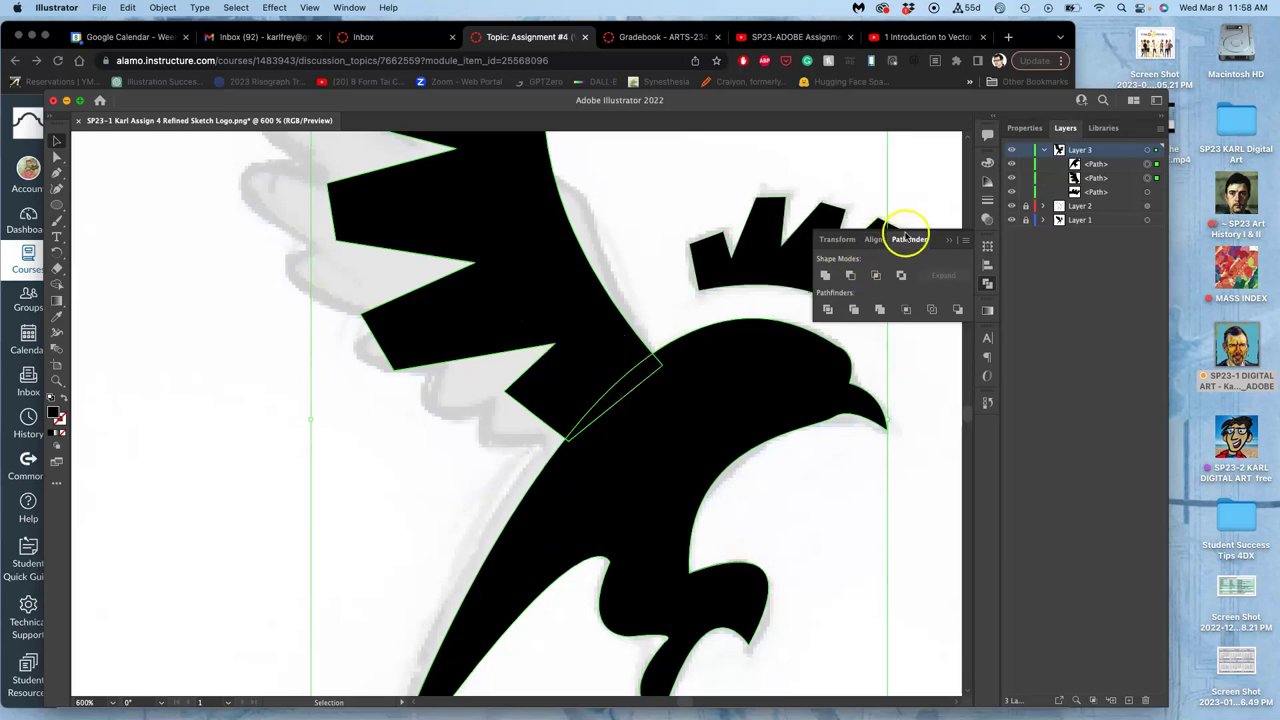
click(825, 276)
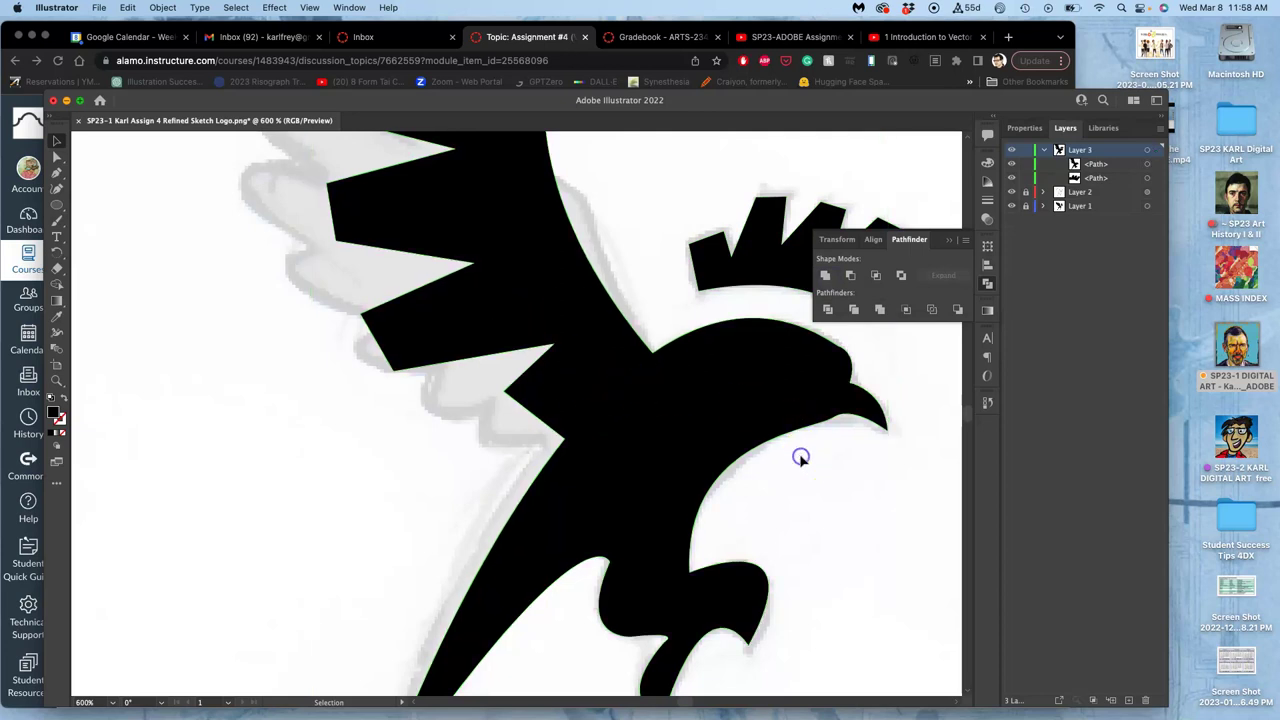
Close the Pathfinder panel and select the merged bird shape
click(772, 279)
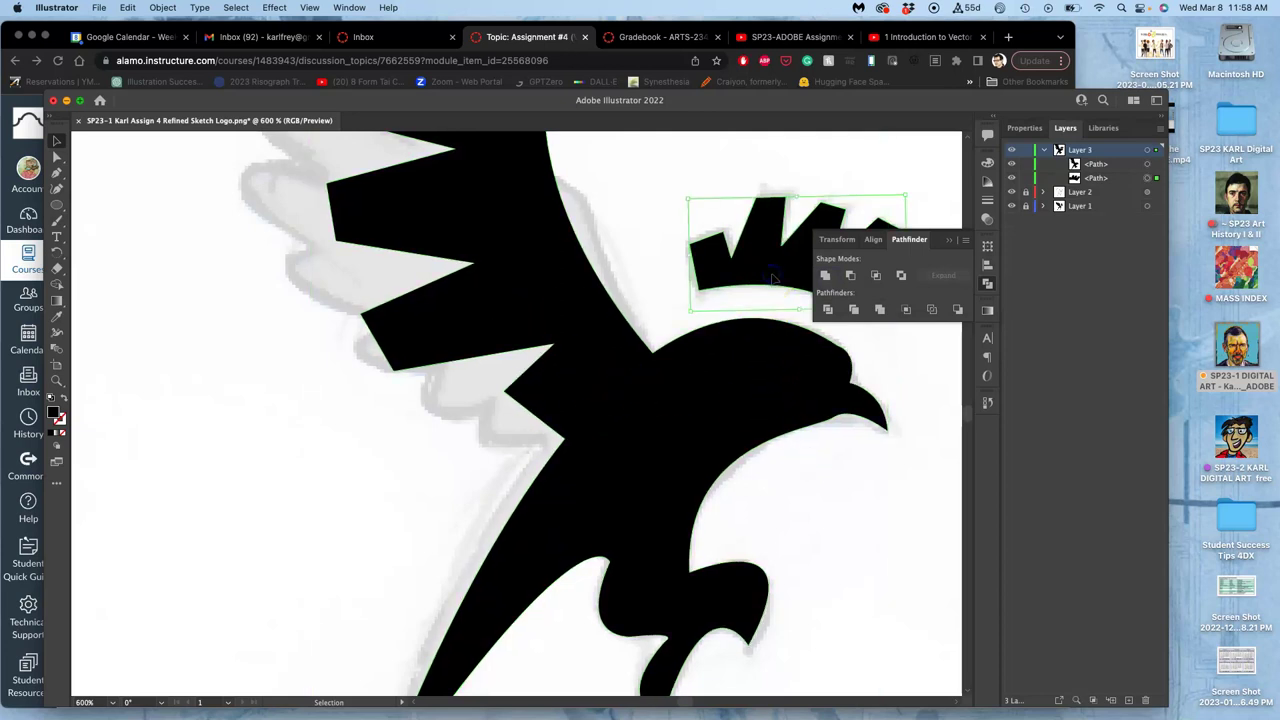
click(948, 240)
click(735, 413)
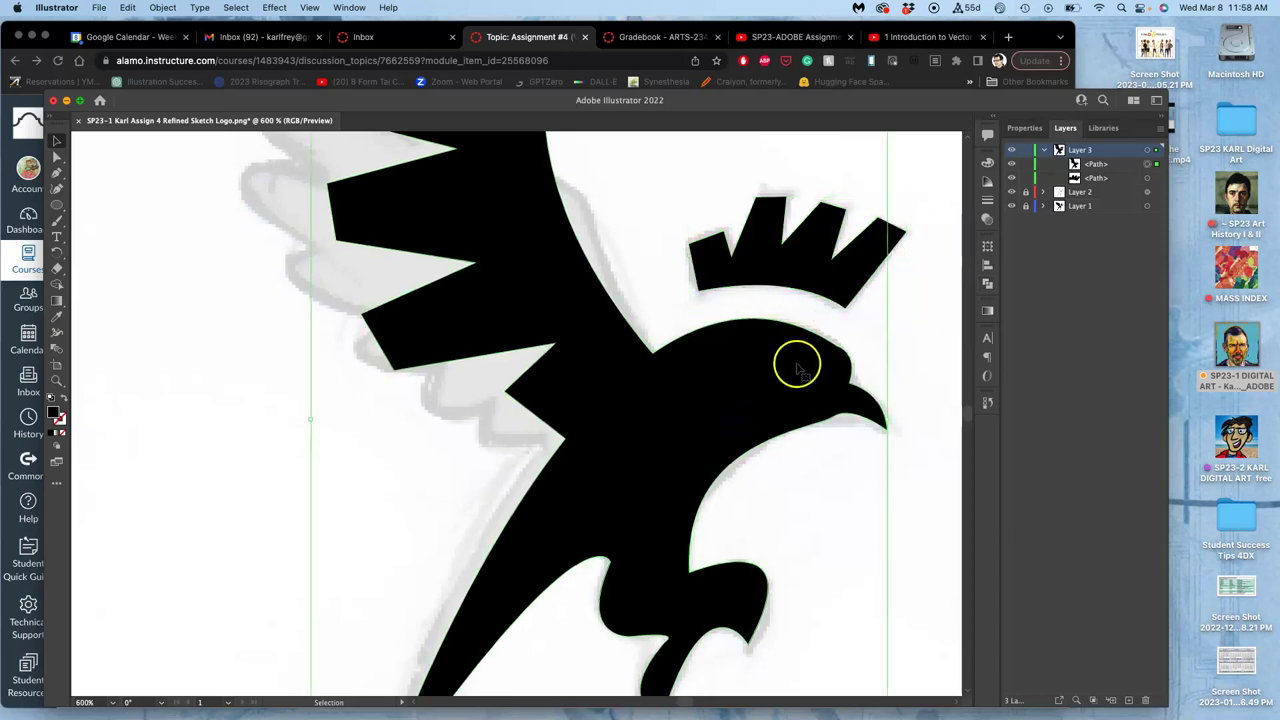
scroll(751, 371, up, 2)
scroll(752, 380, up, 3)
scroll(752, 380, down, 5)
scroll(752, 380, right, 2)
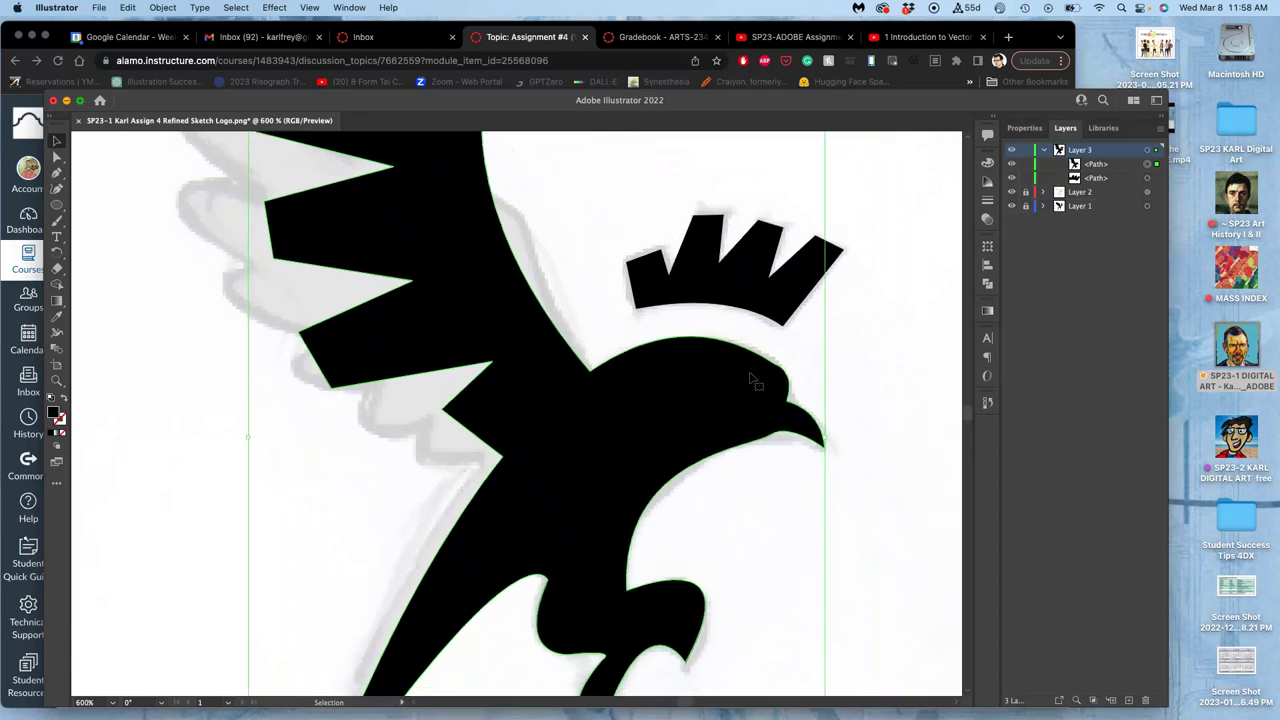
Hide the crown and black bird, then draw a circle over the sketch's eye
click(1011, 178)
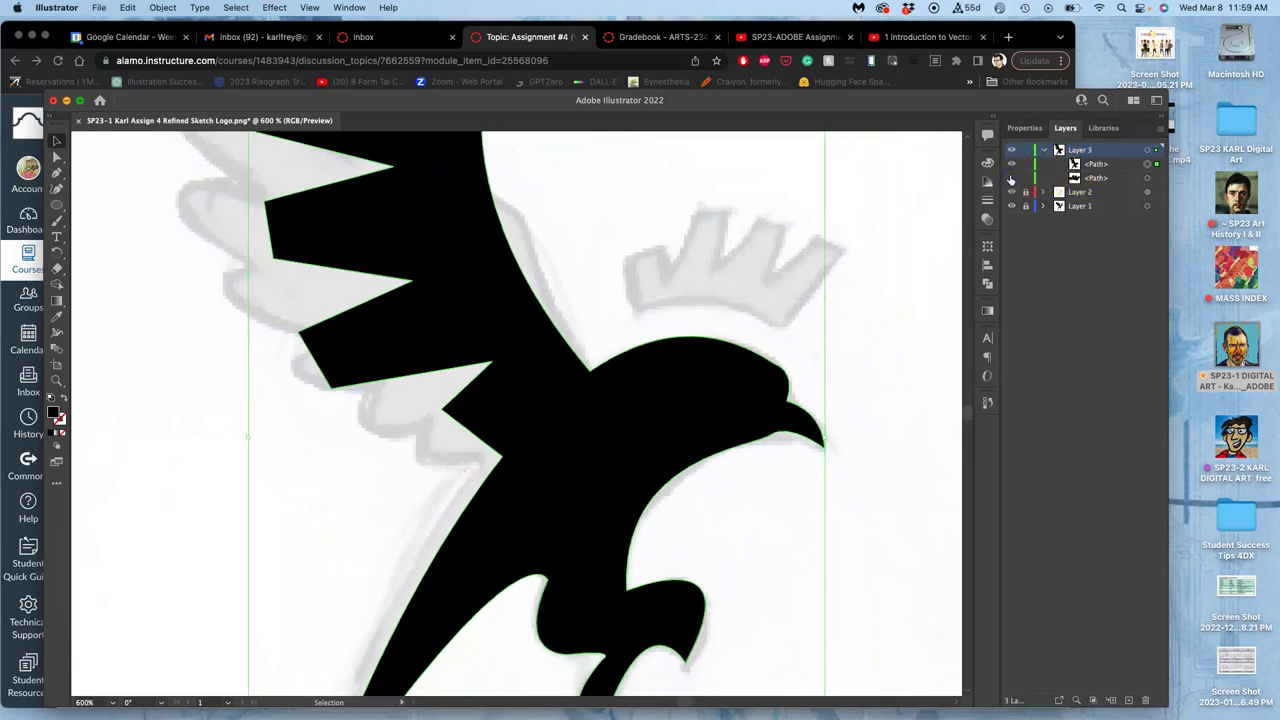
click(1011, 164)
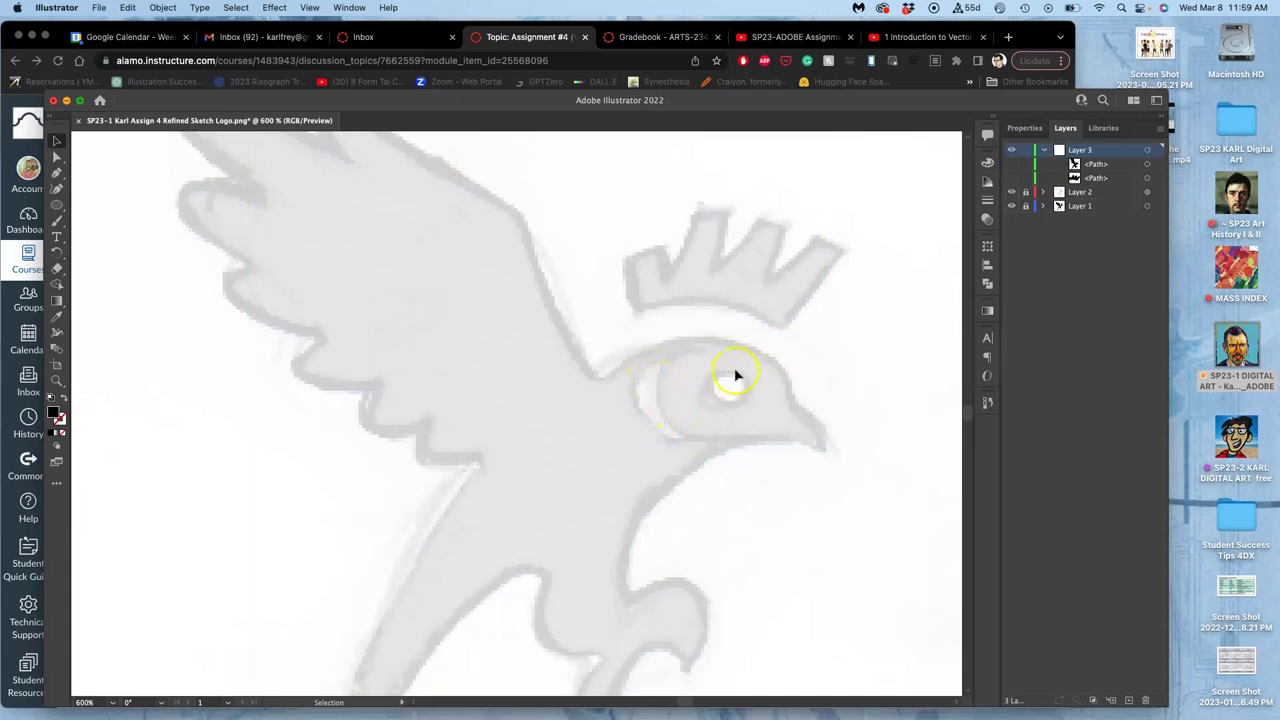
click(57, 205)
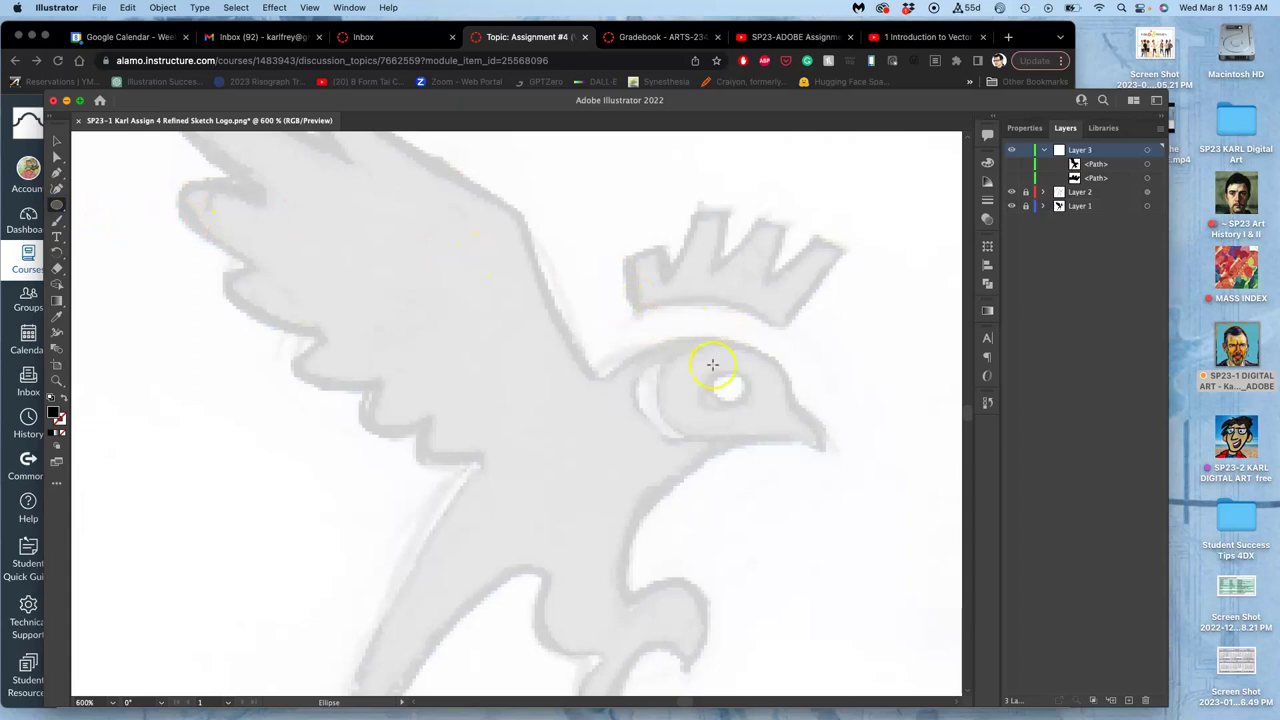
drag(712, 366, 749, 403)
Centre the circle in the sketch's eye with arrow-key nudges and a drag
key(Down)
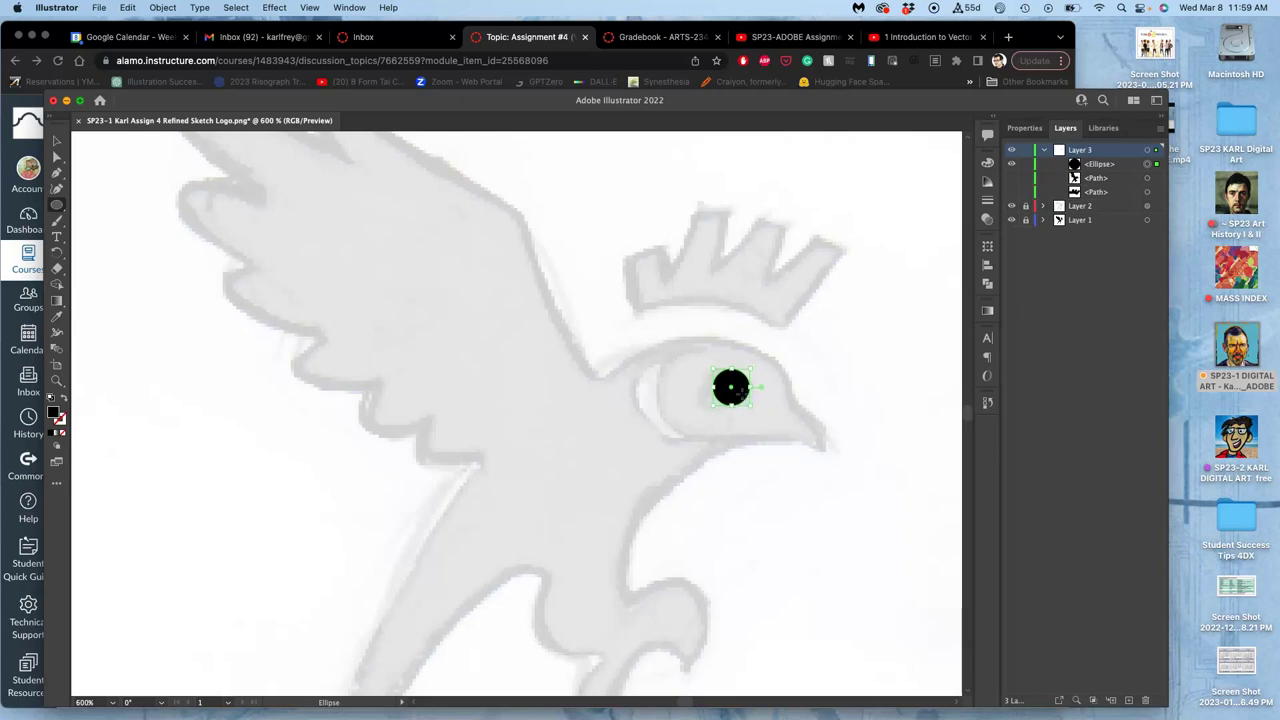
key(Left)
key(Up)
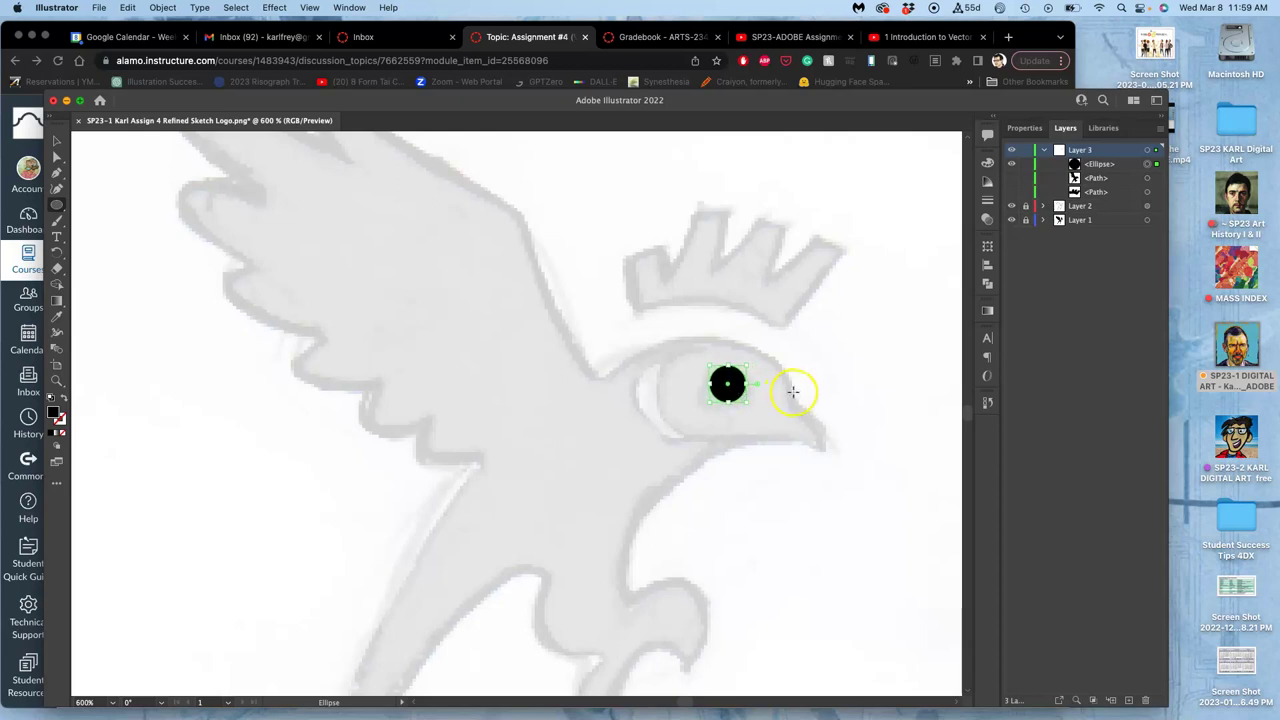
key(super+equal)
key(super+equal)
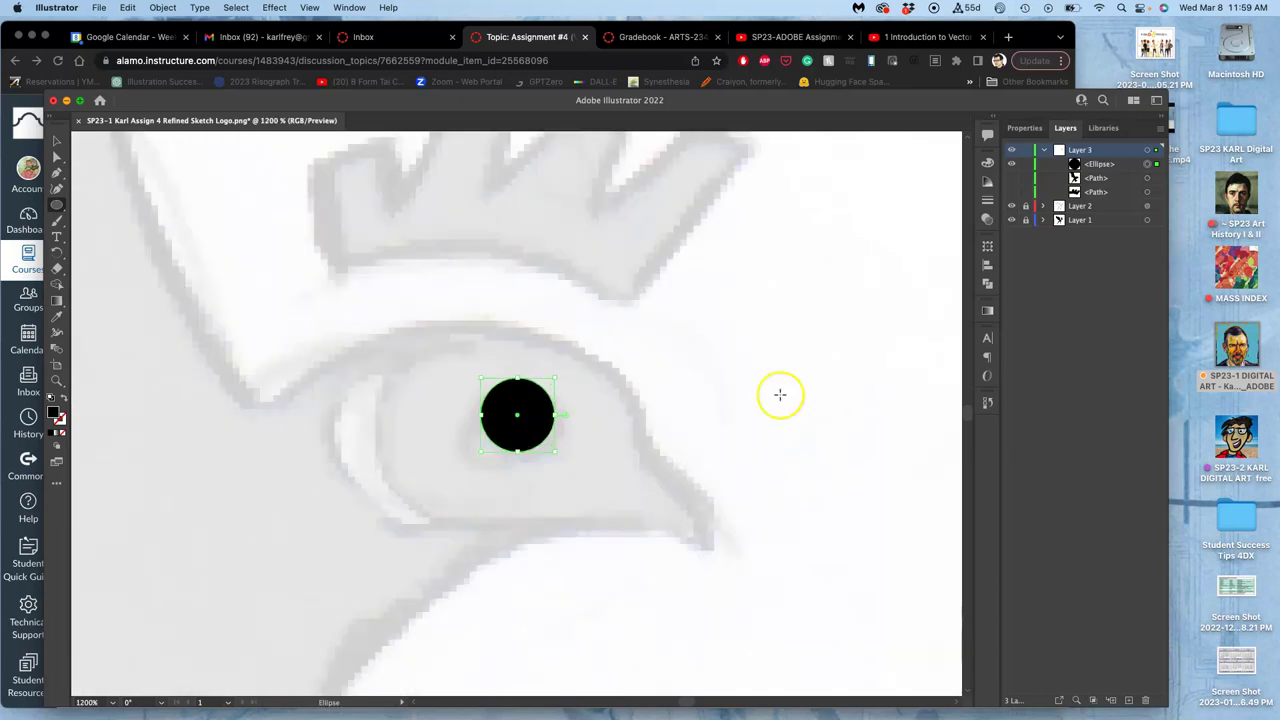
click(57, 142)
drag(500, 432, 552, 391)
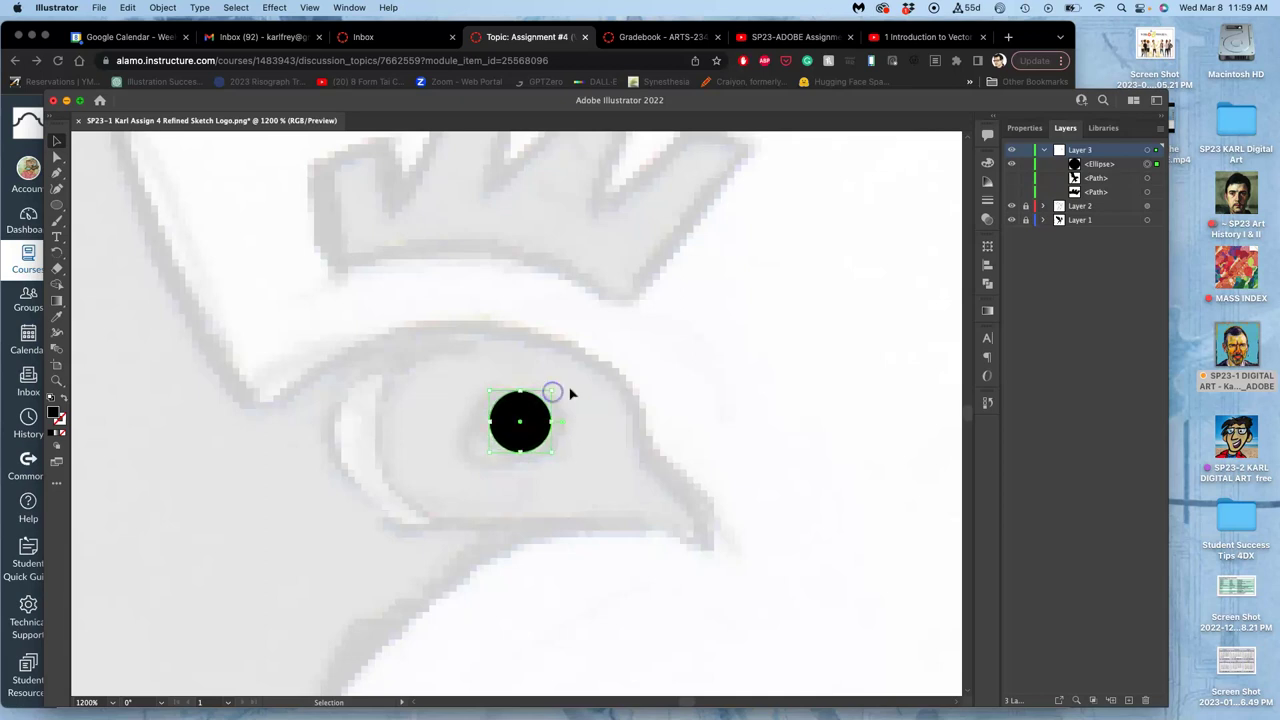
Fill the eye circle with white FFFFFF and make the black bird visible again
click(54, 412)
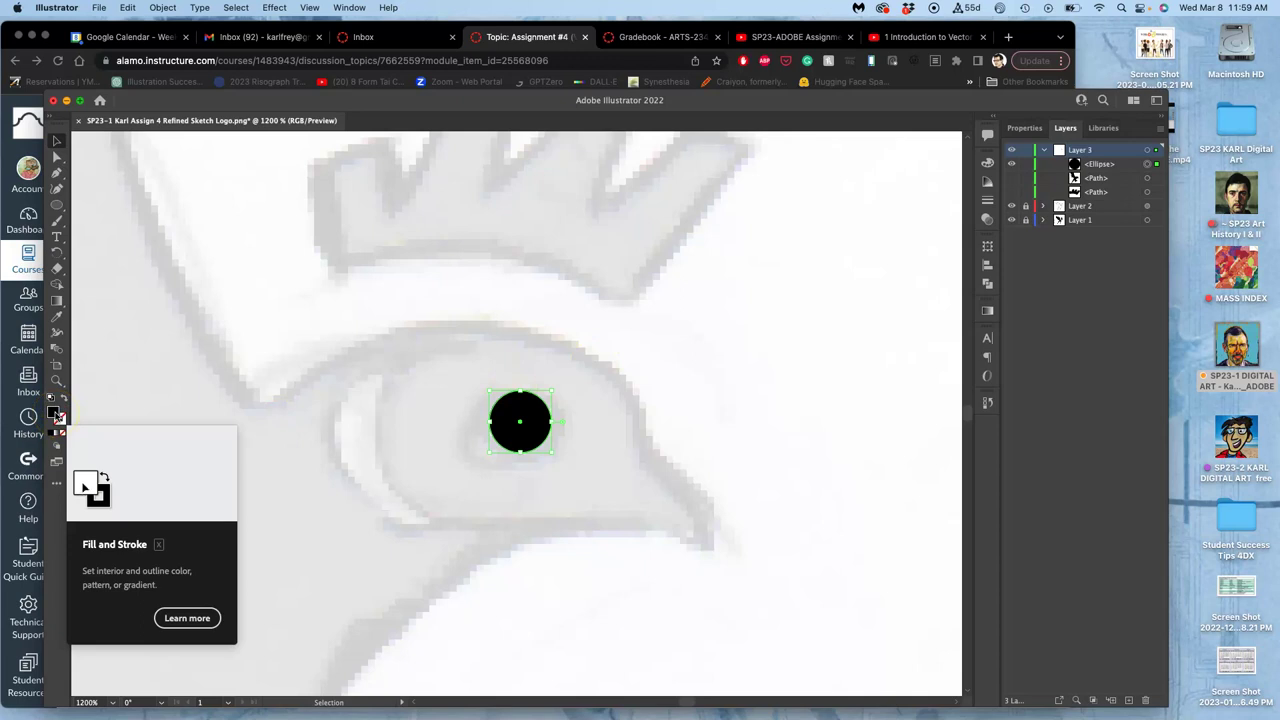
double_click(56, 413)
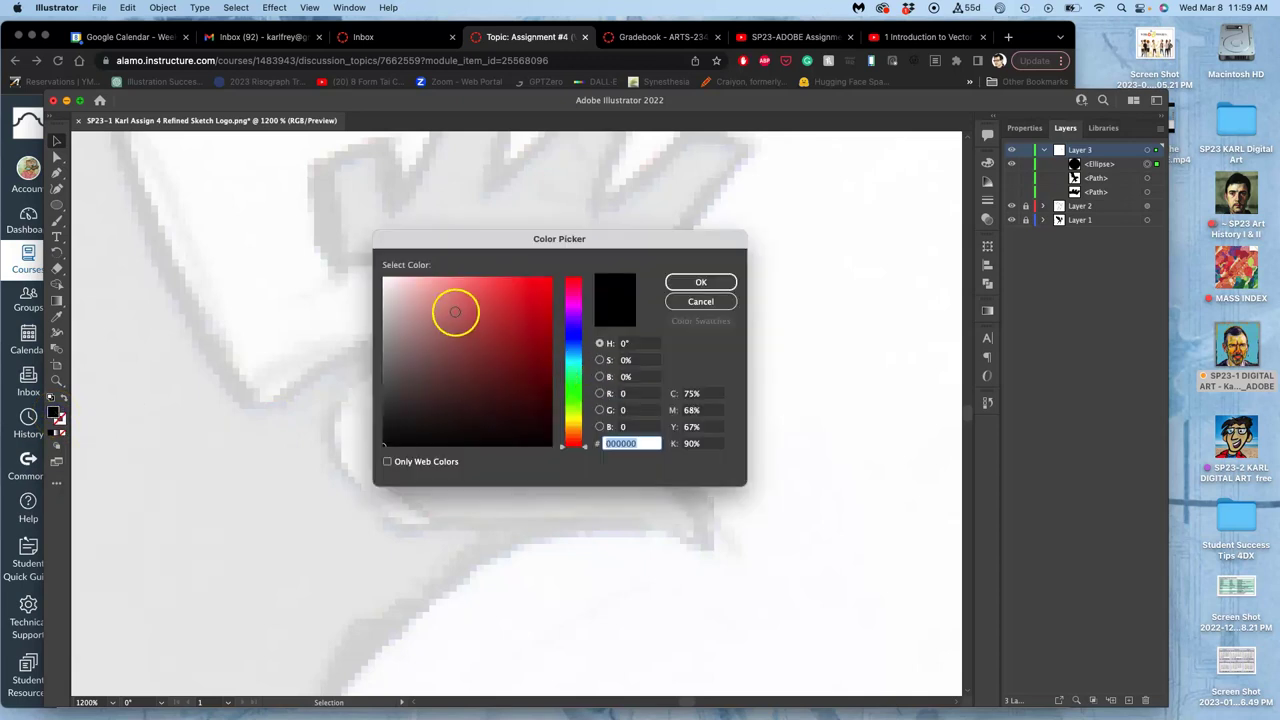
drag(396, 293, 376, 268)
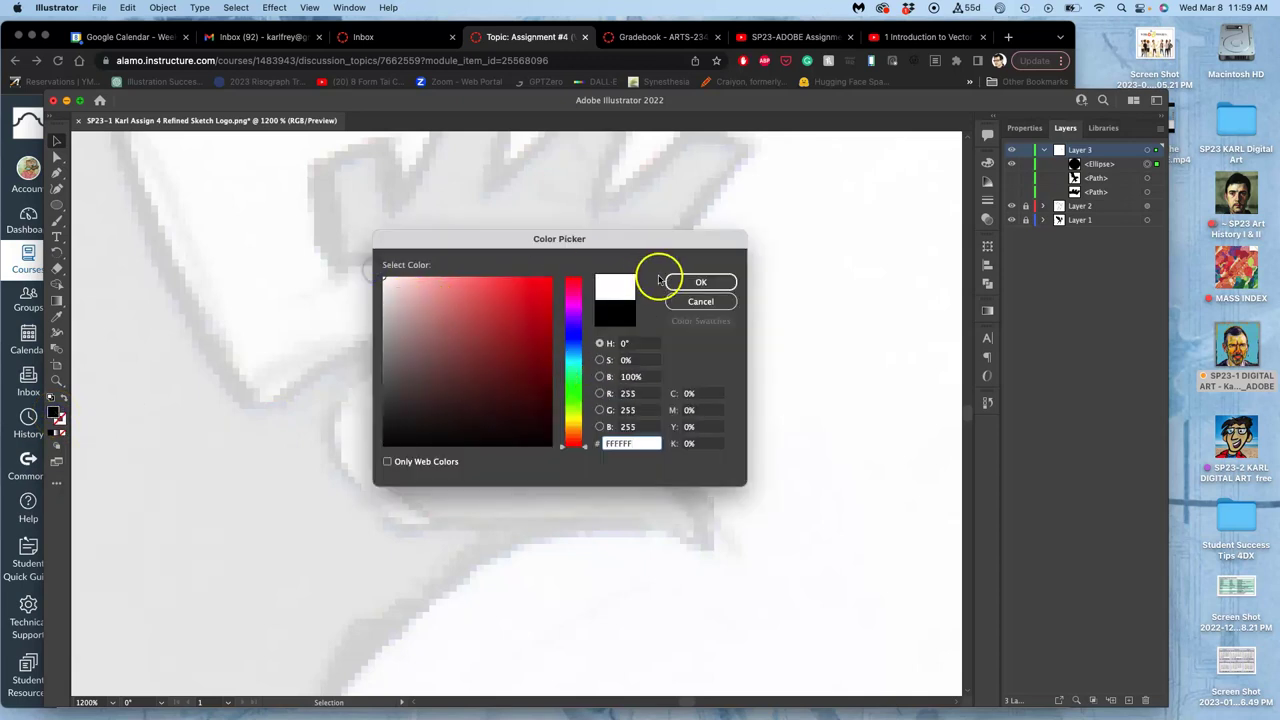
click(697, 282)
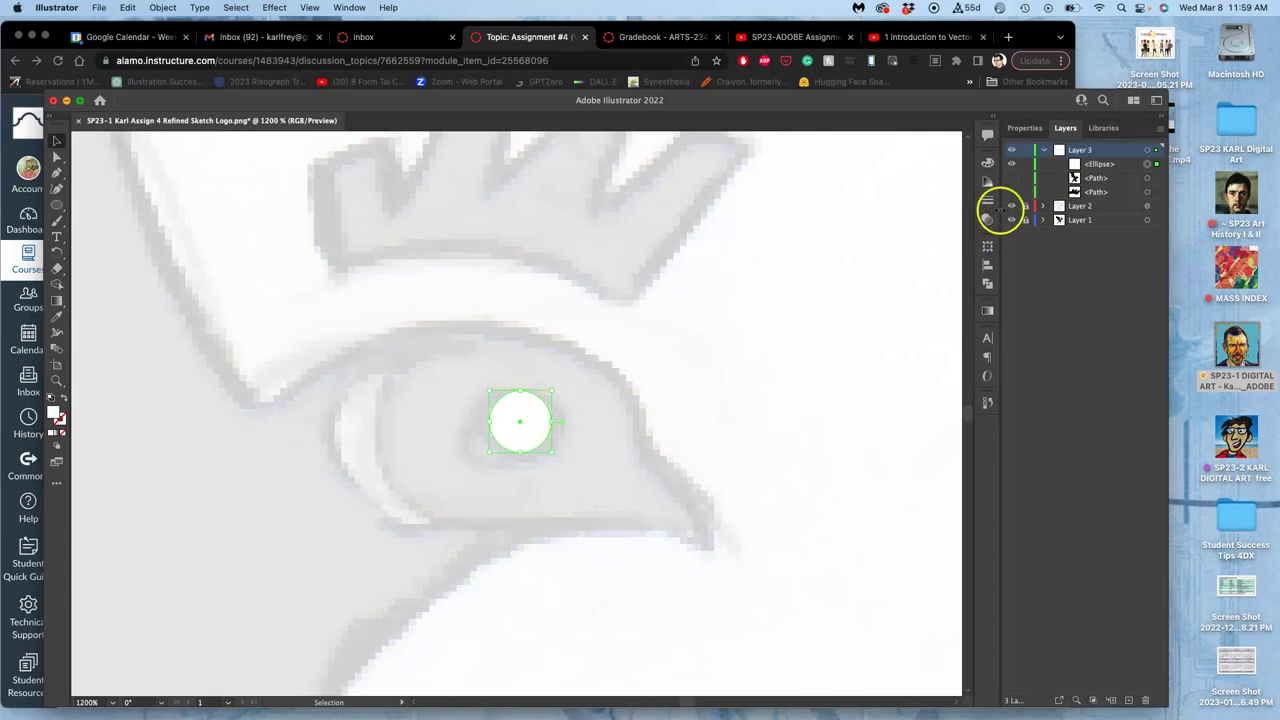
click(1012, 180)
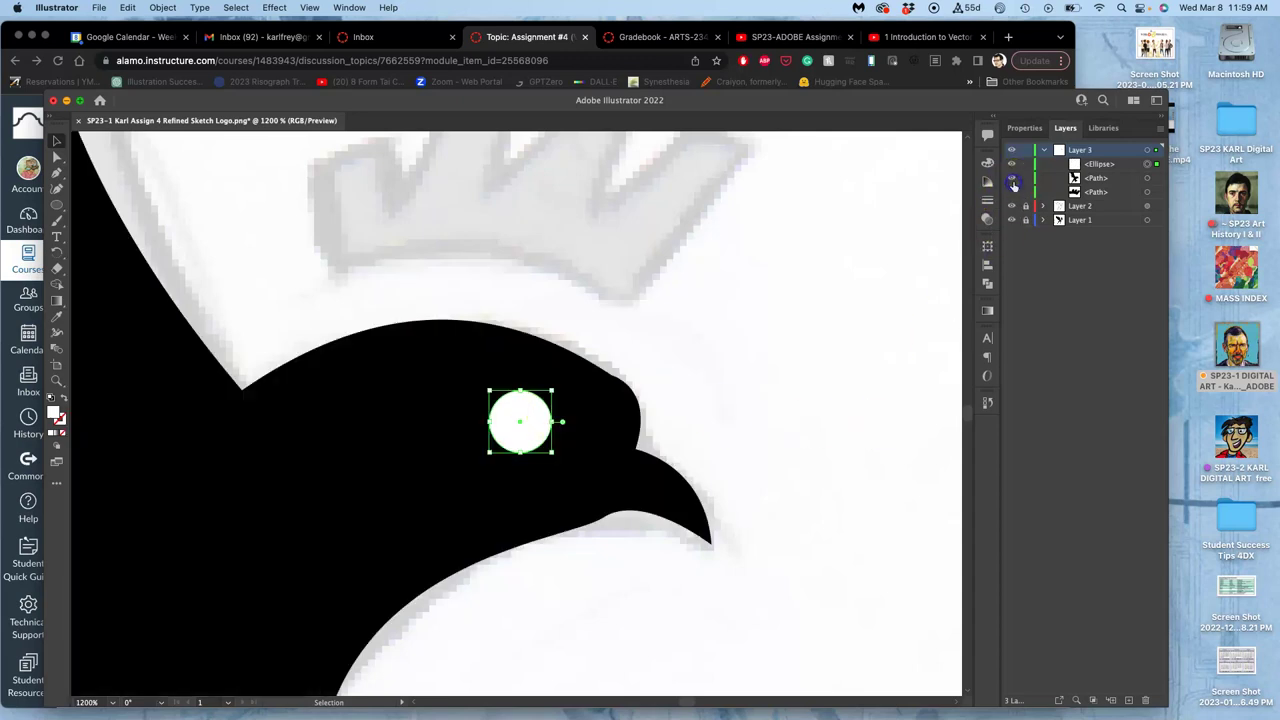
click(737, 383)
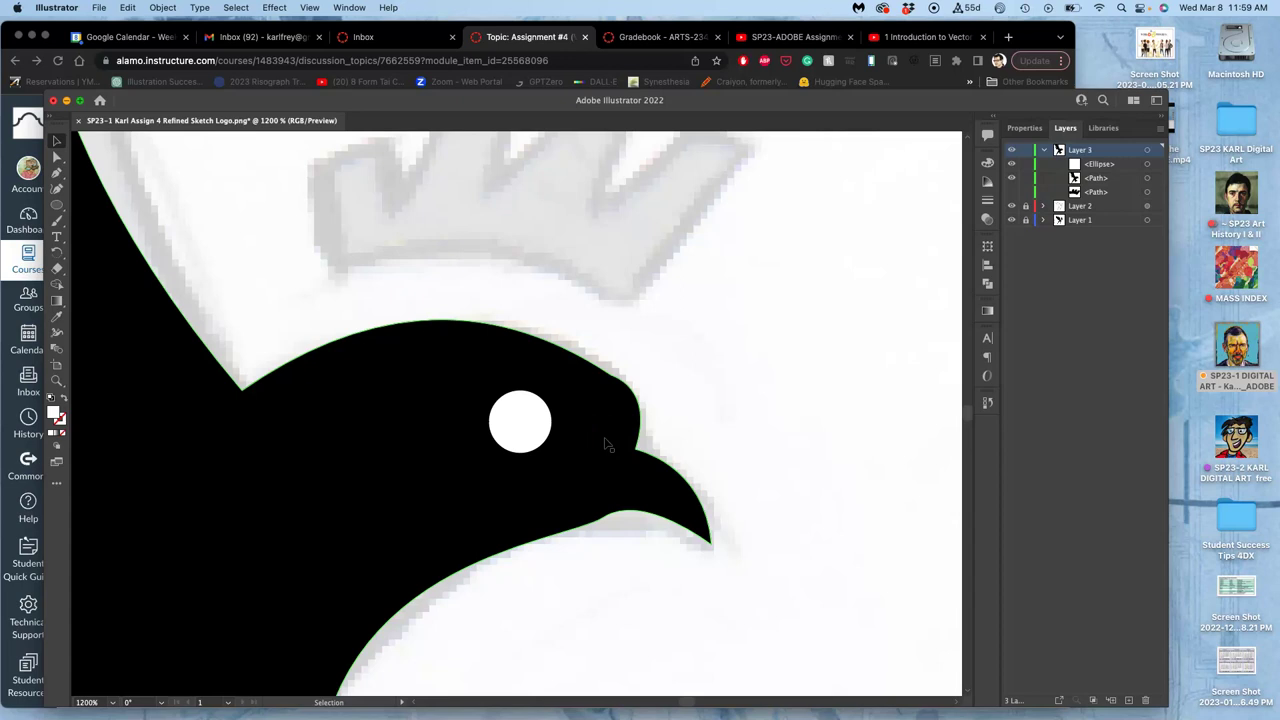
Show the crown and select all of Layer 3's bird artwork
scroll(605, 445, down, 5)
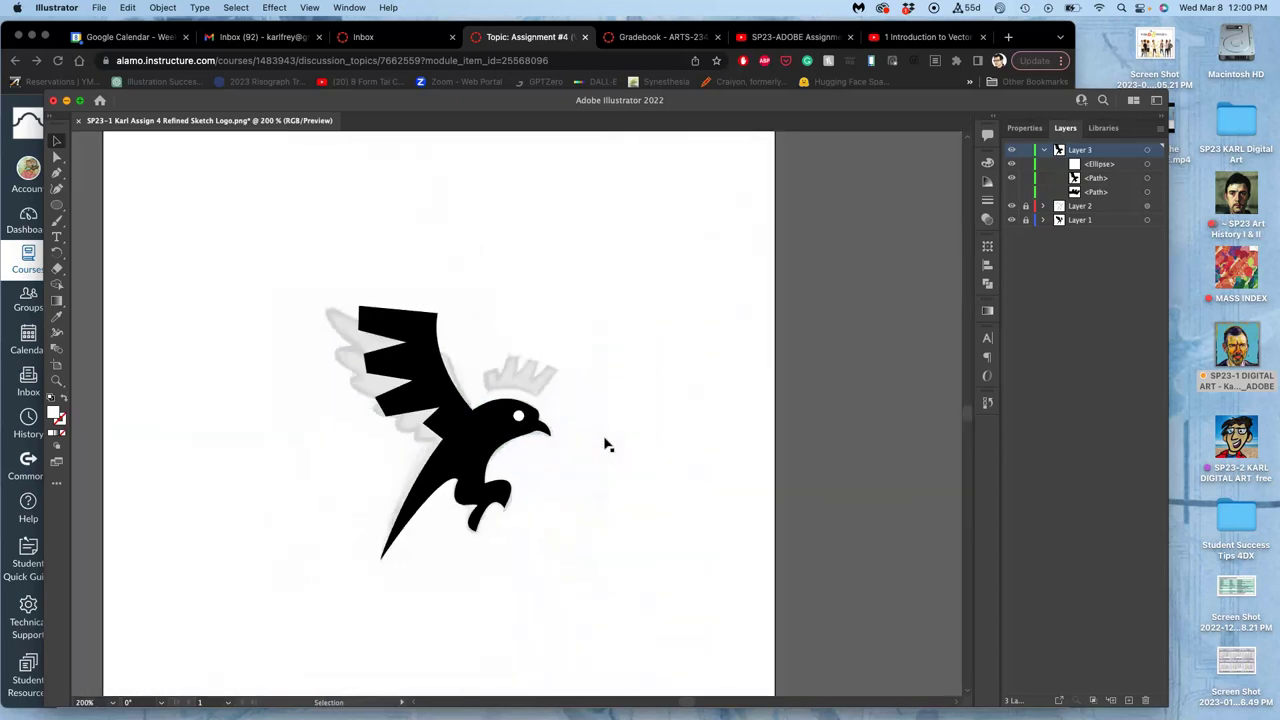
scroll(605, 445, left, 2)
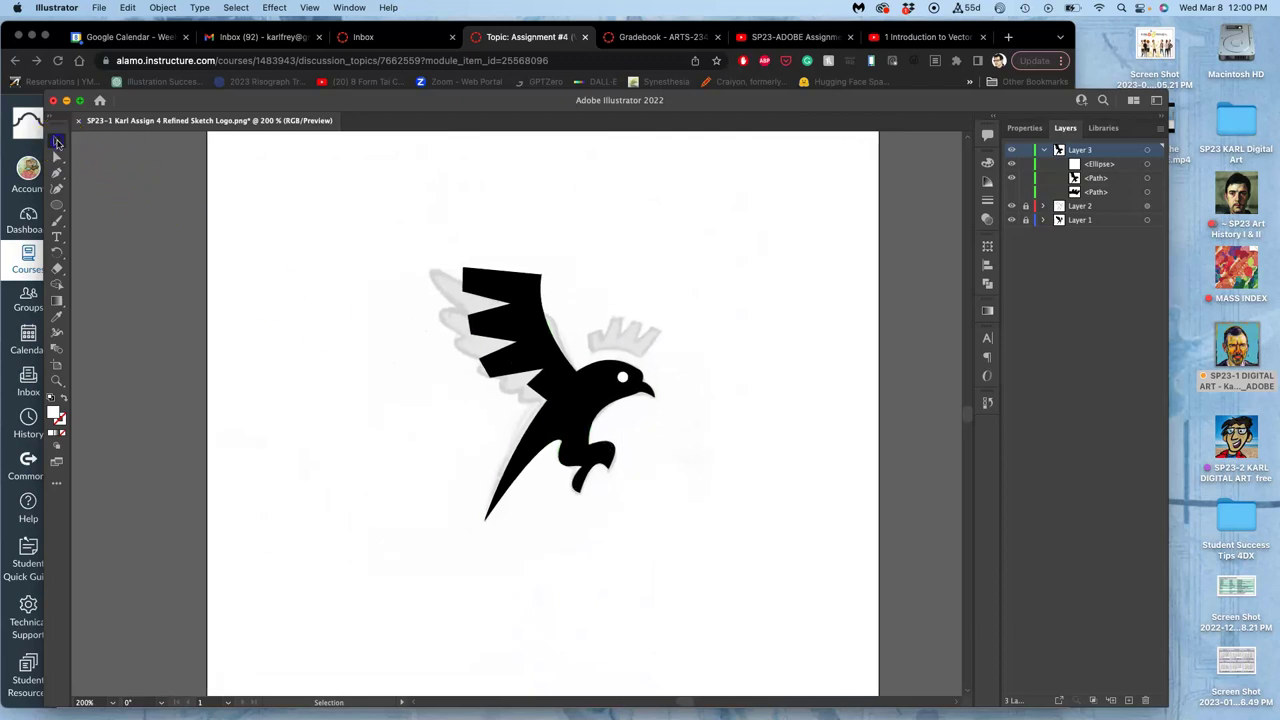
click(495, 320)
drag(429, 245, 692, 524)
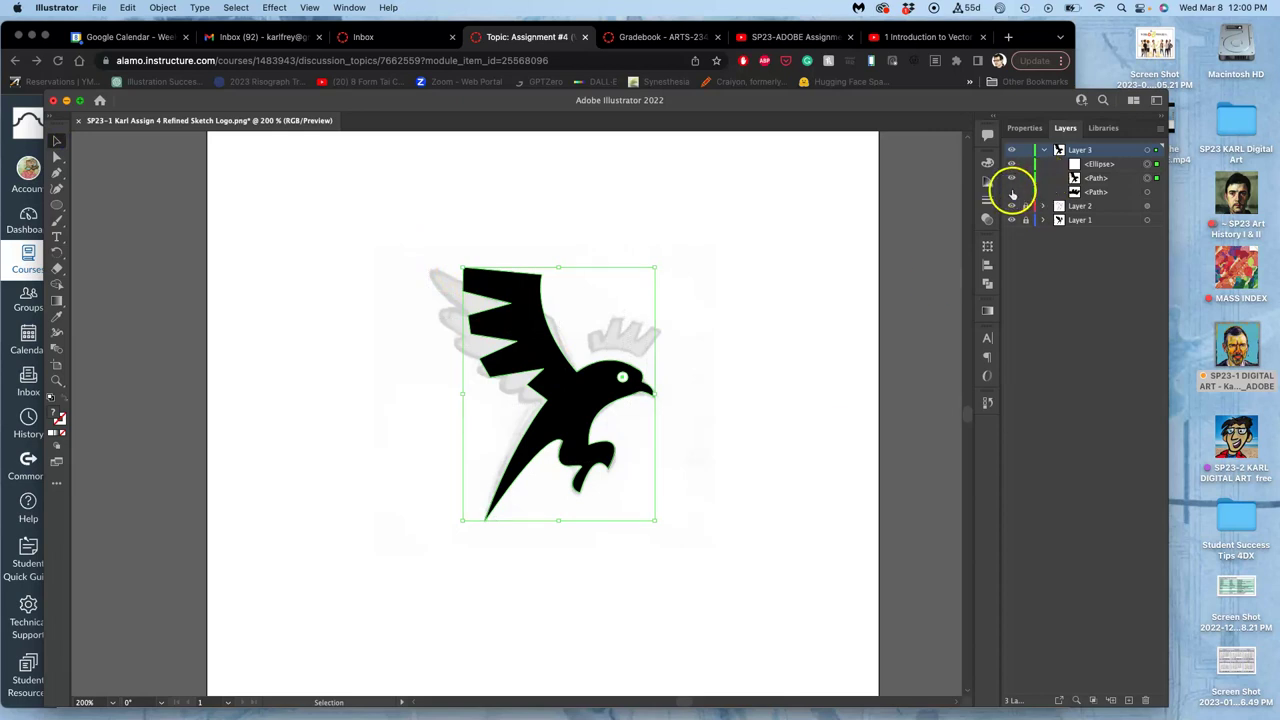
click(1011, 191)
click(1146, 191)
click(1147, 150)
Drag the bird onto the empty pasteboard beside the page and zoom in on its head
scroll(752, 303, right, 5)
scroll(757, 303, right, 5)
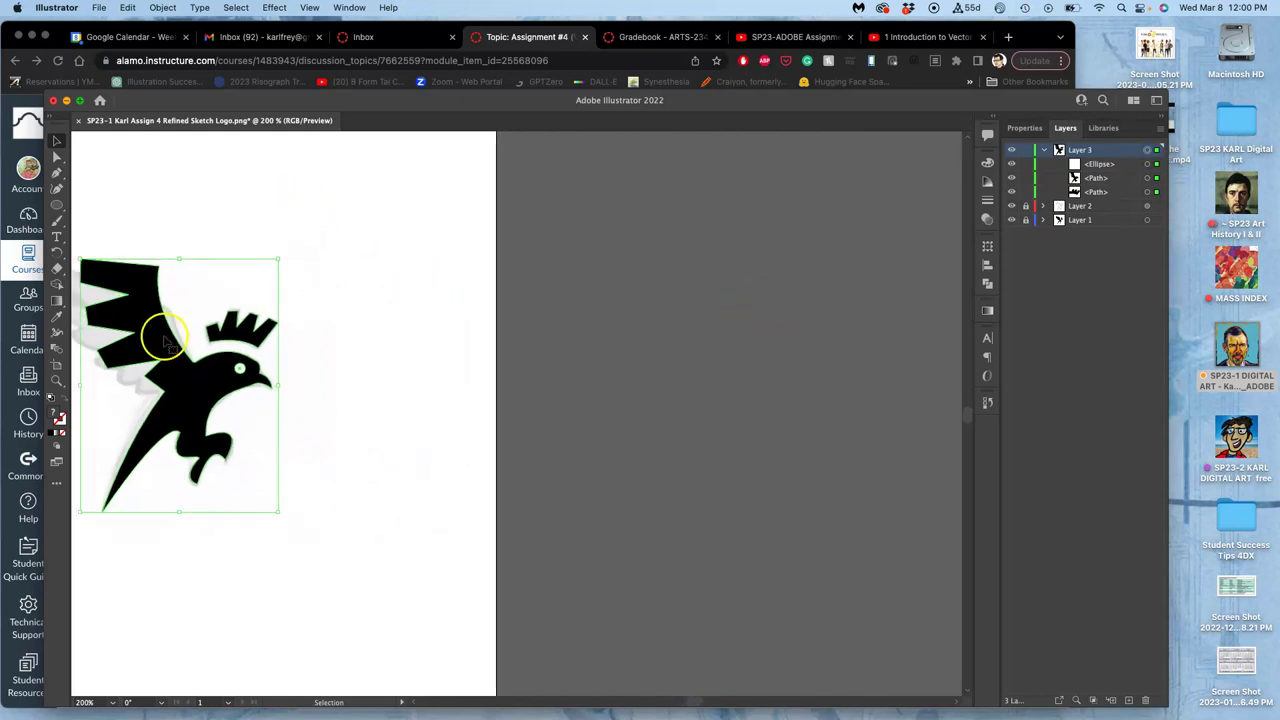
drag(163, 343, 660, 354)
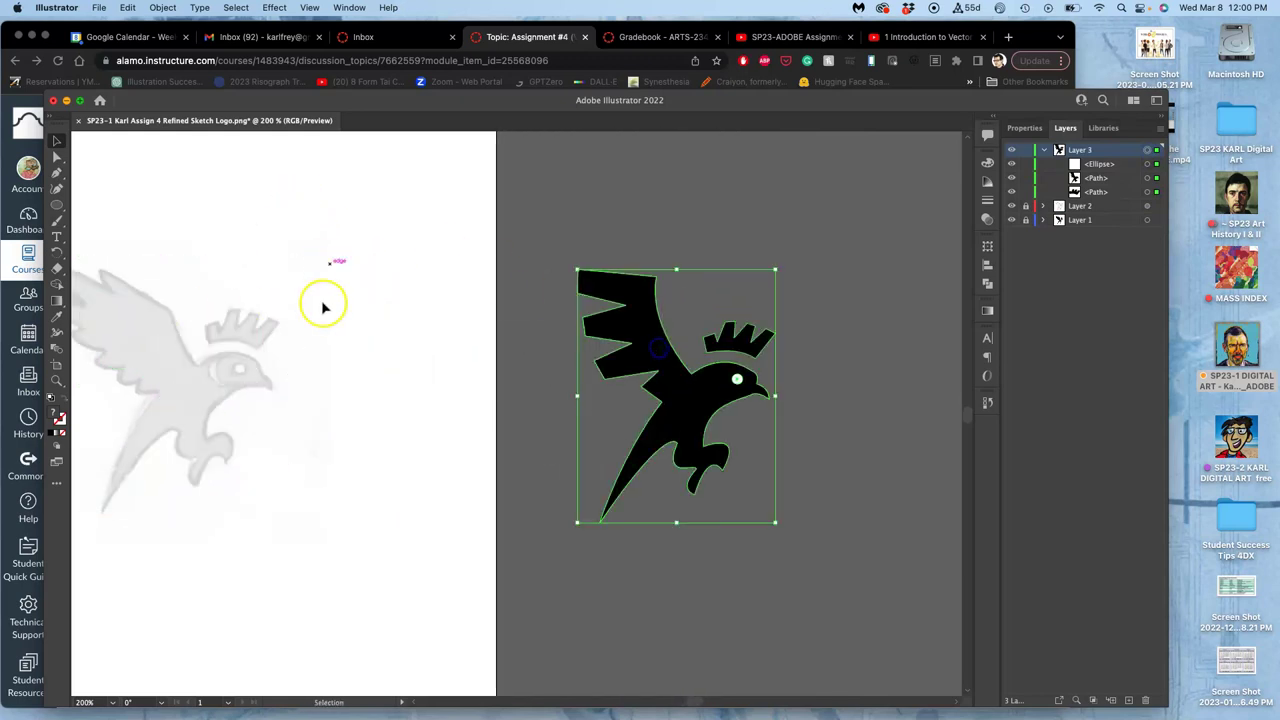
click(523, 371)
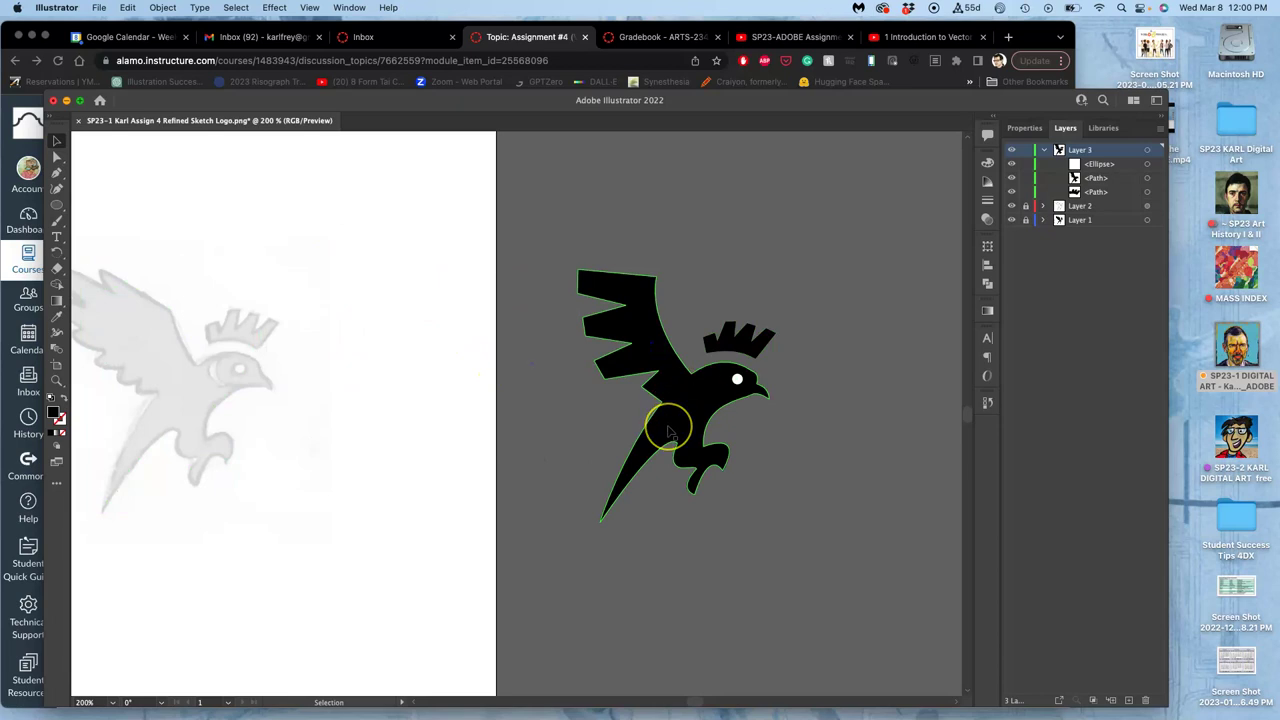
key(a)
key(super+equal)
scroll(669, 432, right, 5)
key(super+equal)
key(super+equal)
key(super+equal)
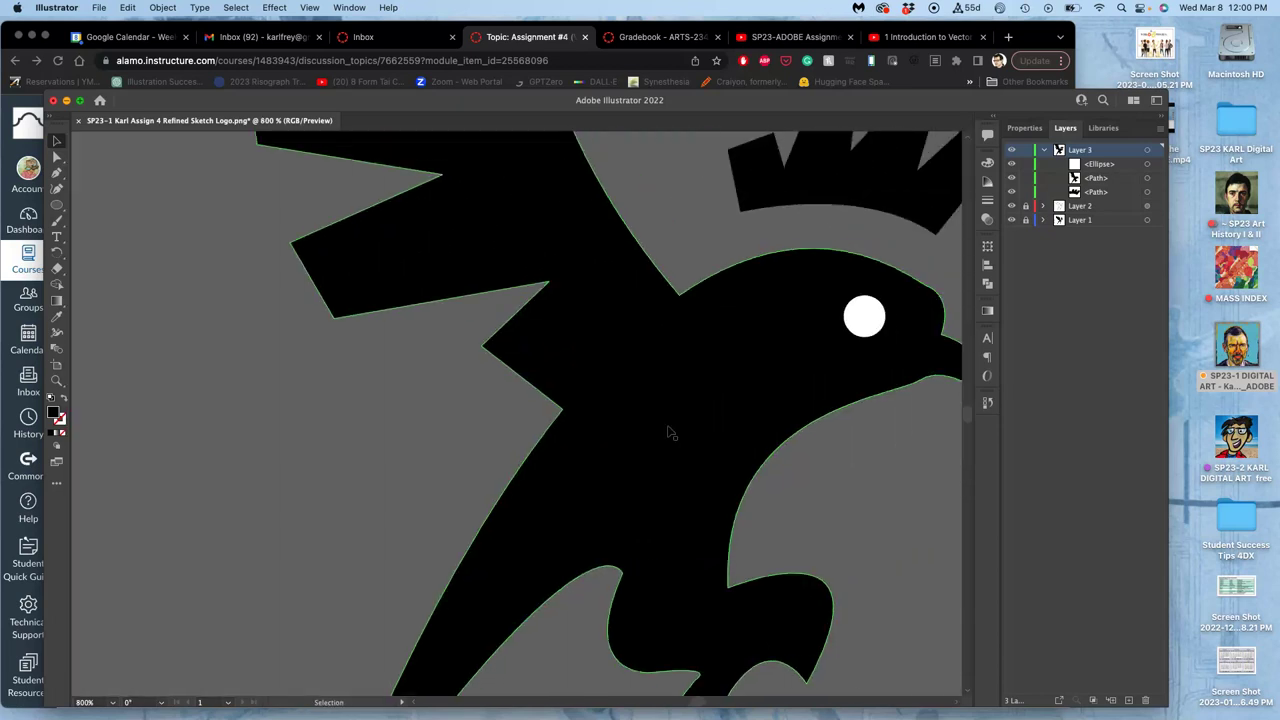
scroll(668, 437, right, 5)
scroll(640, 445, up, 2)
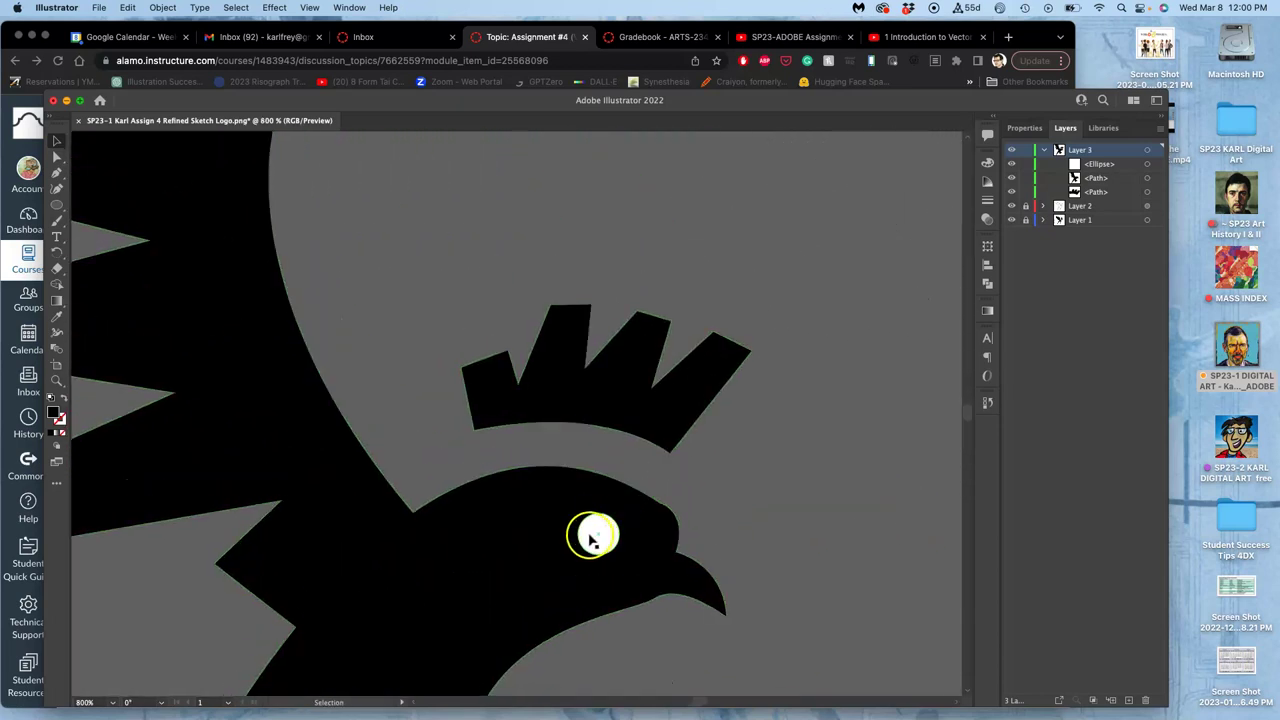
scroll(592, 530, down, 4)
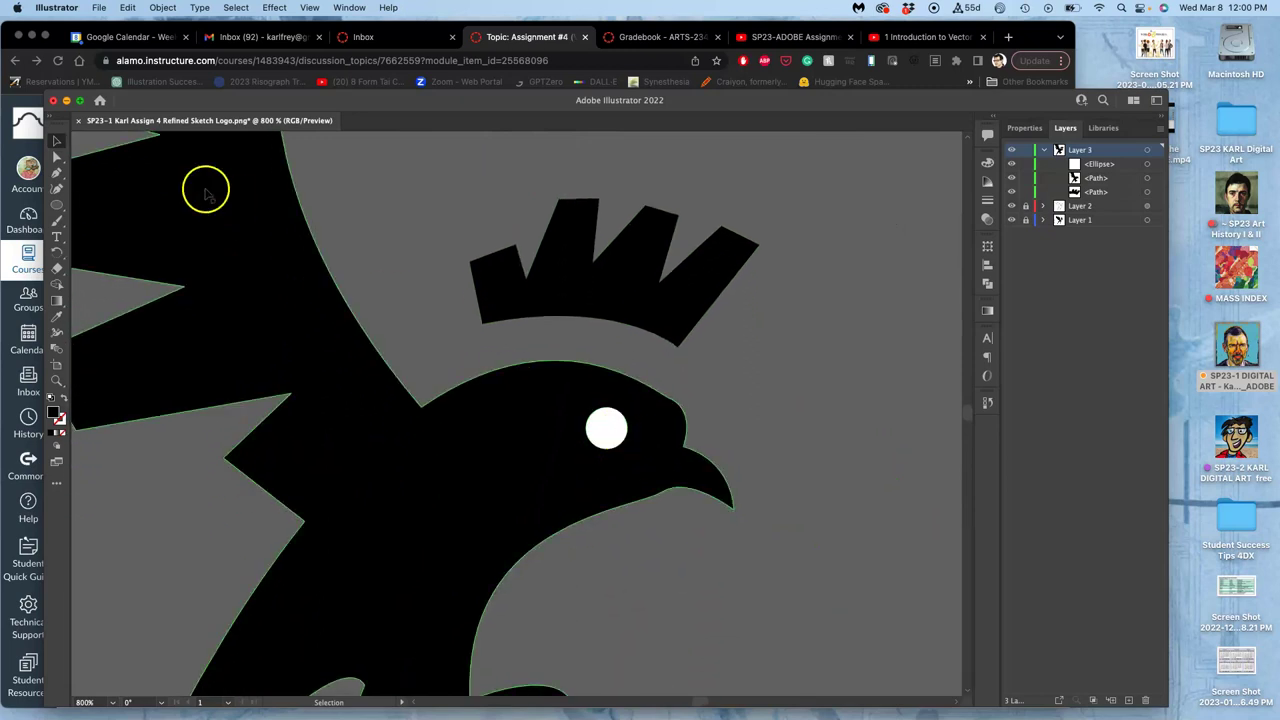
Punch the white eye out of the black body with Pathfinder Minus Front, after undoing a trial Unite
click(57, 155)
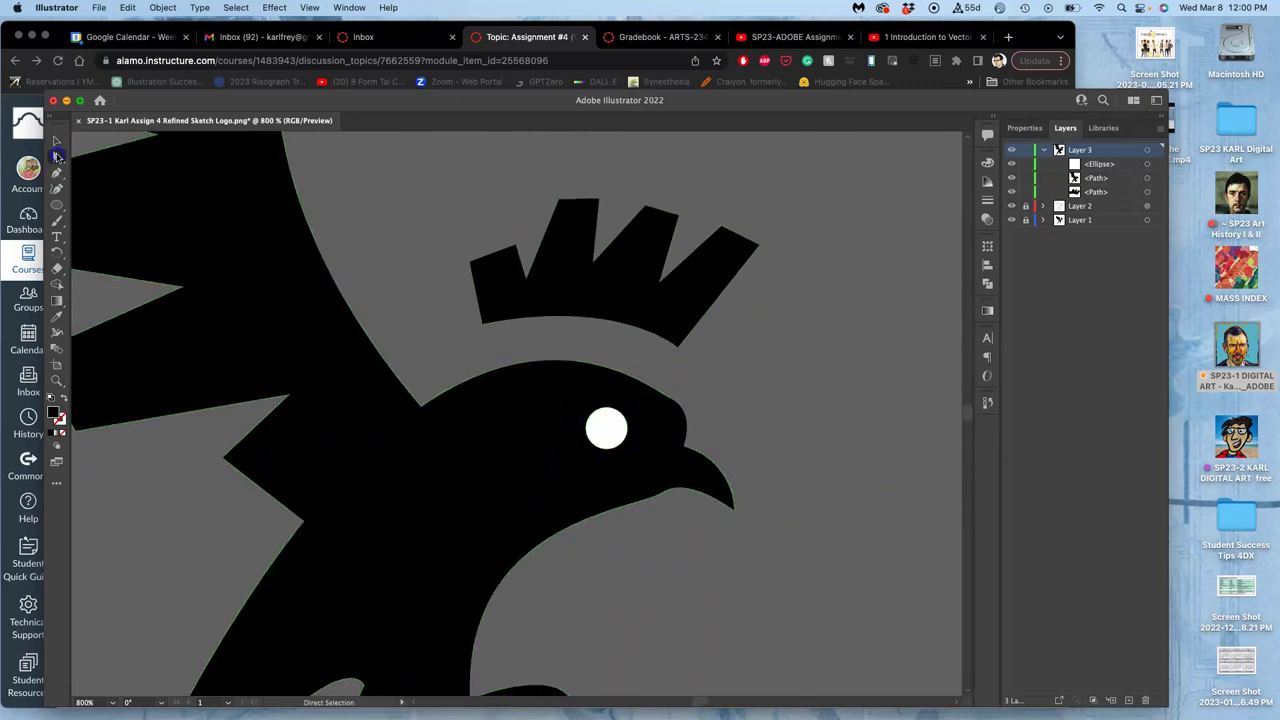
click(607, 425)
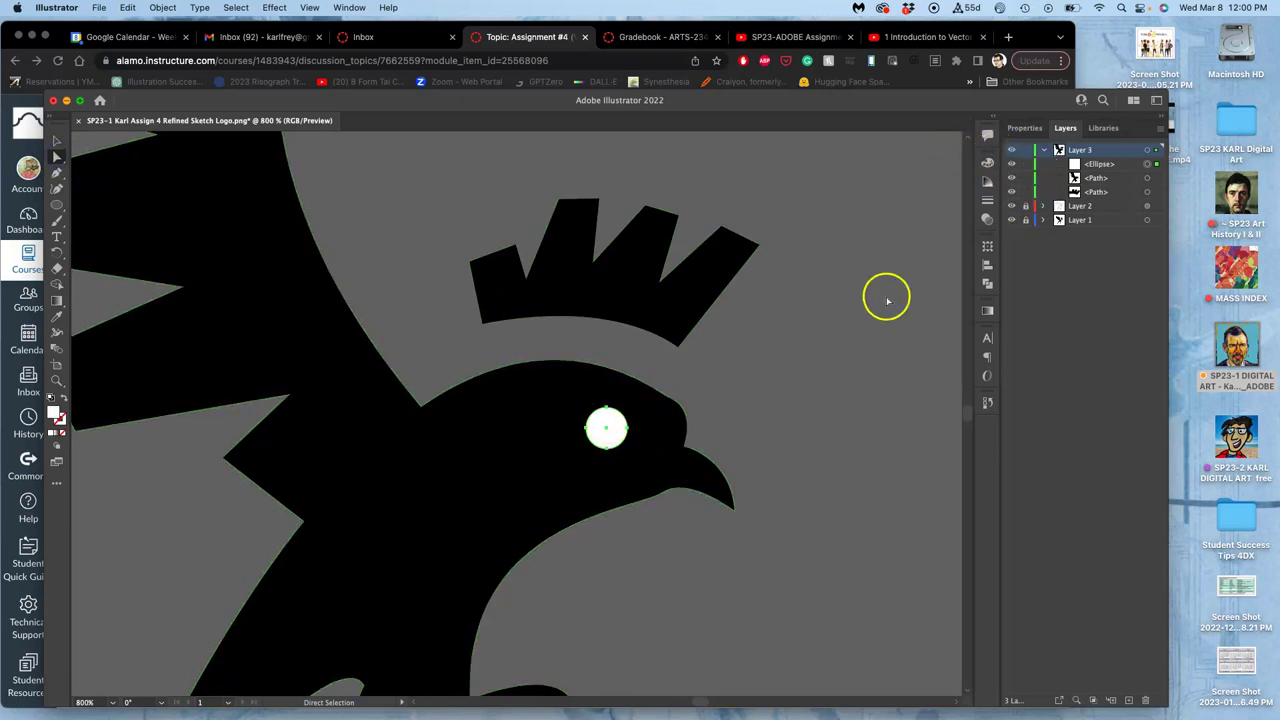
shift+click(657, 428)
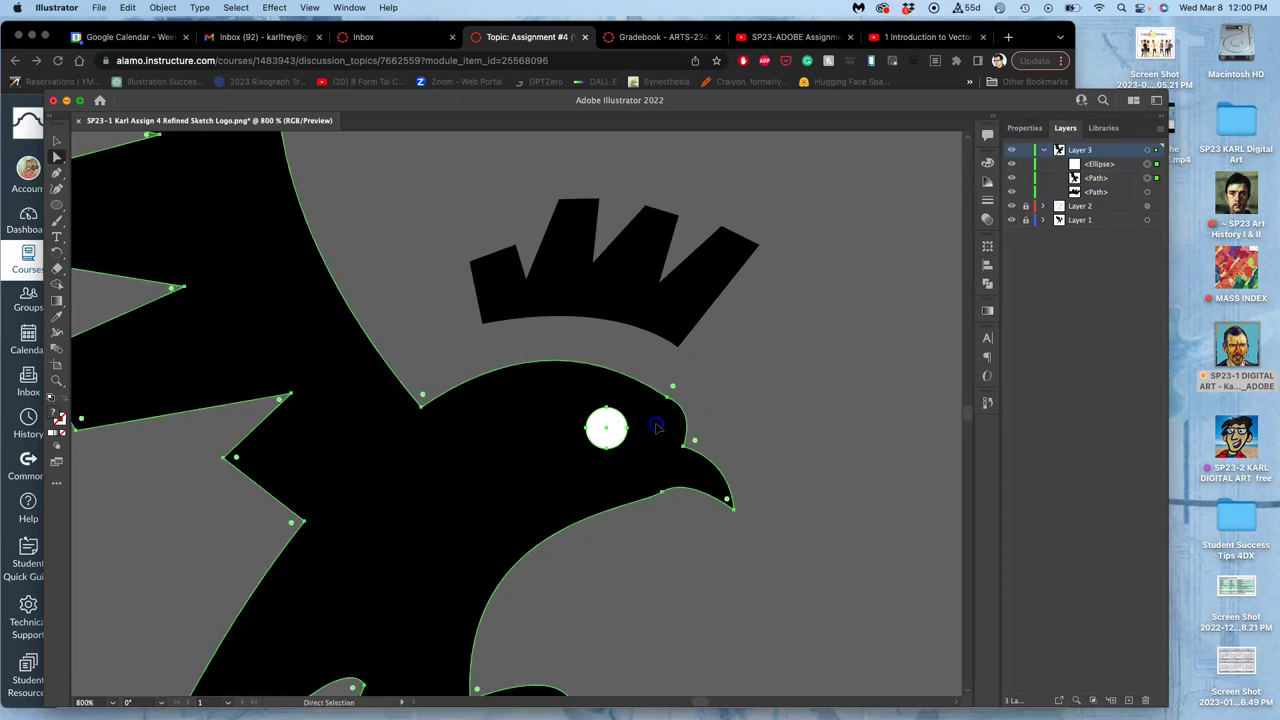
click(988, 284)
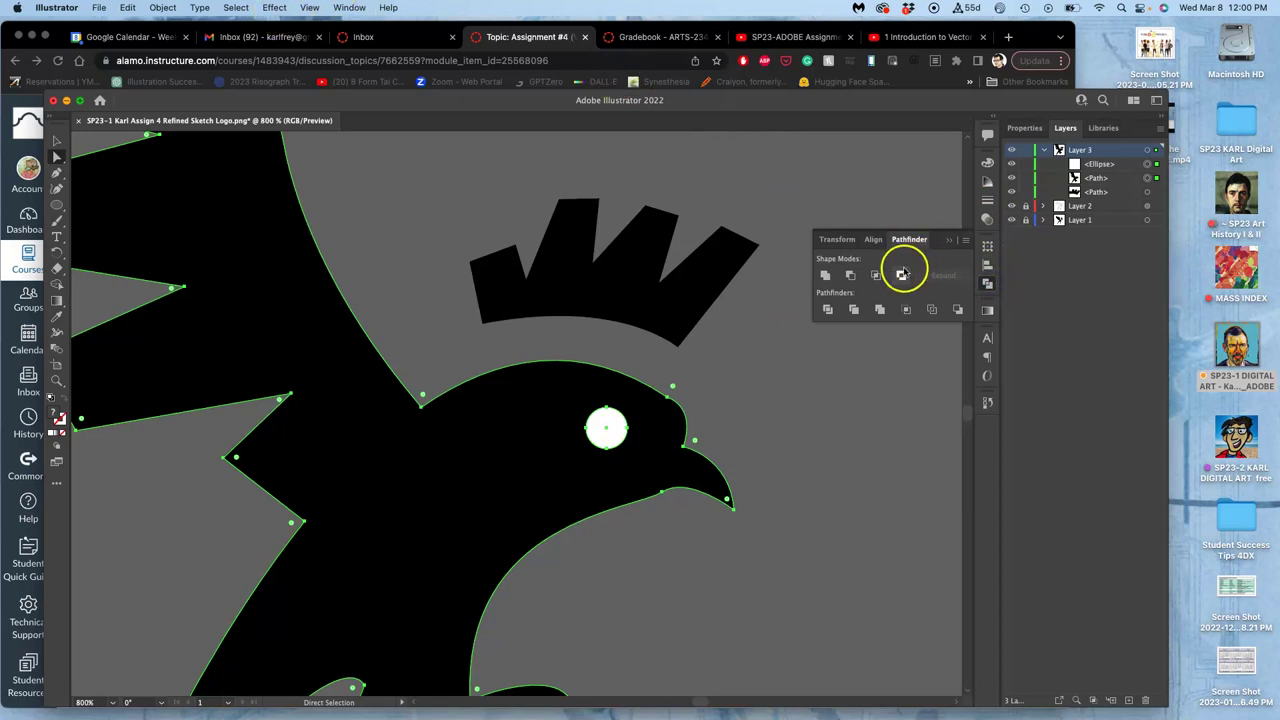
click(826, 276)
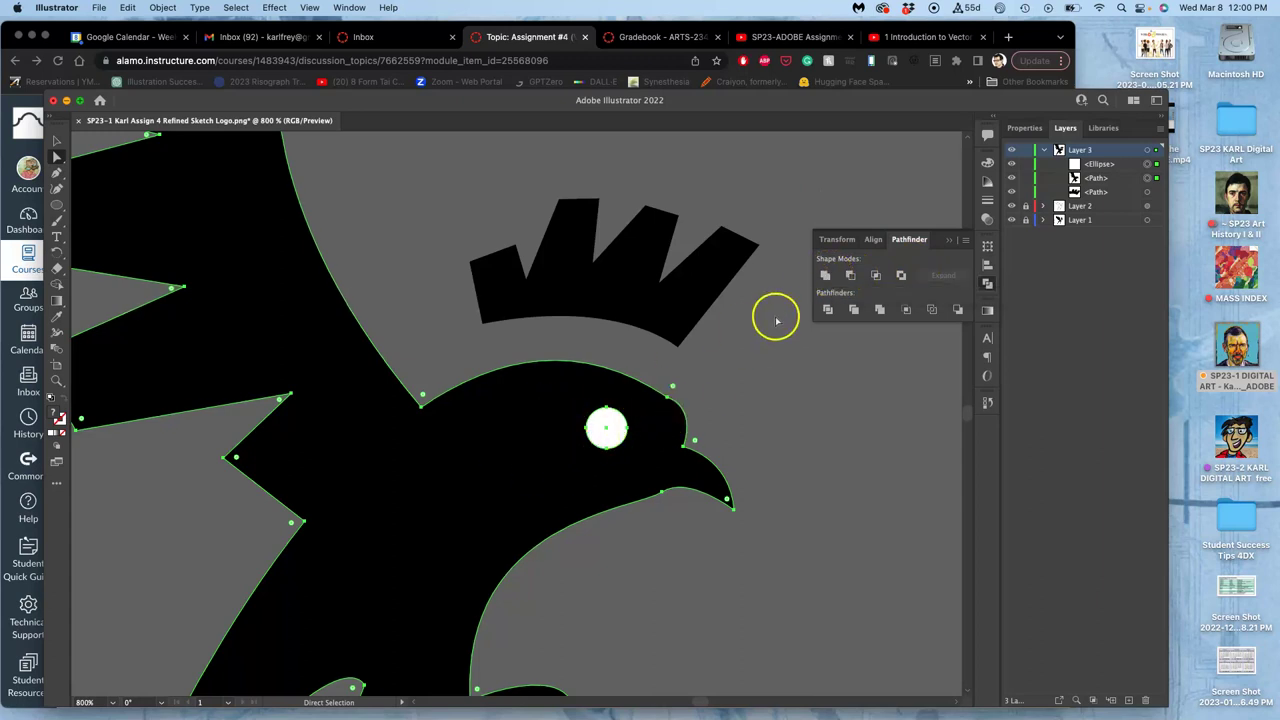
click(826, 276)
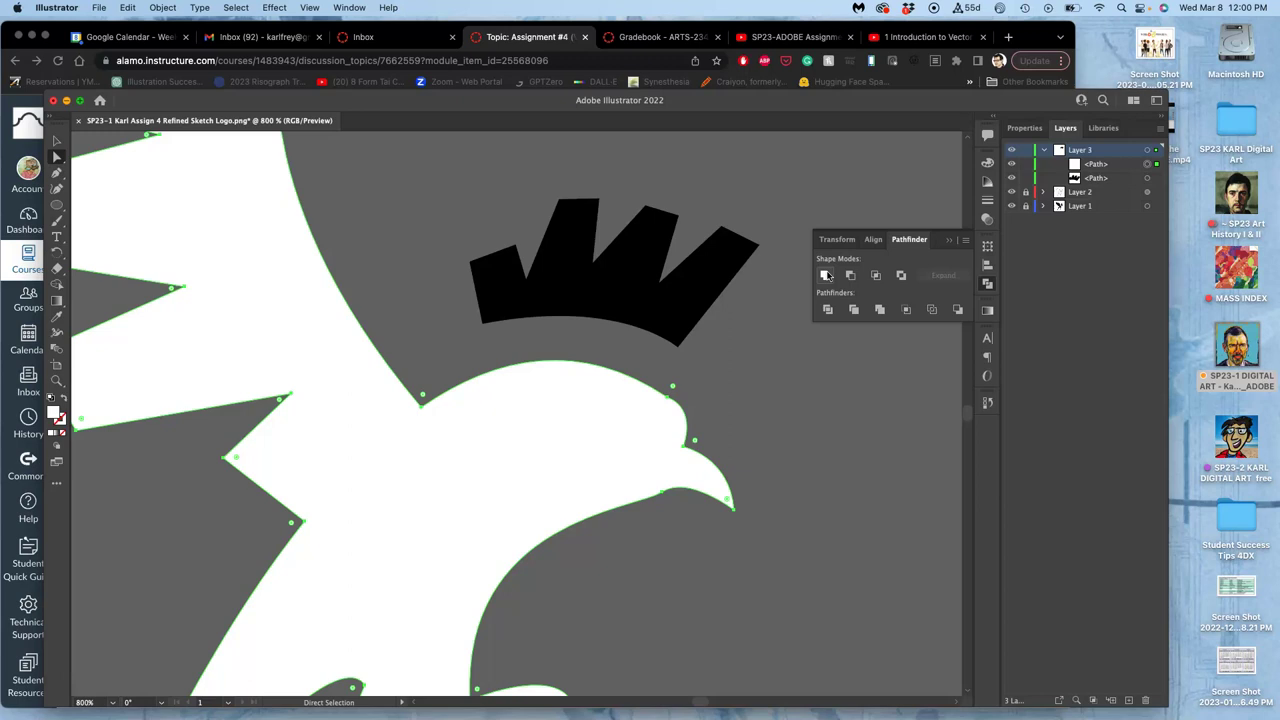
key(super+z)
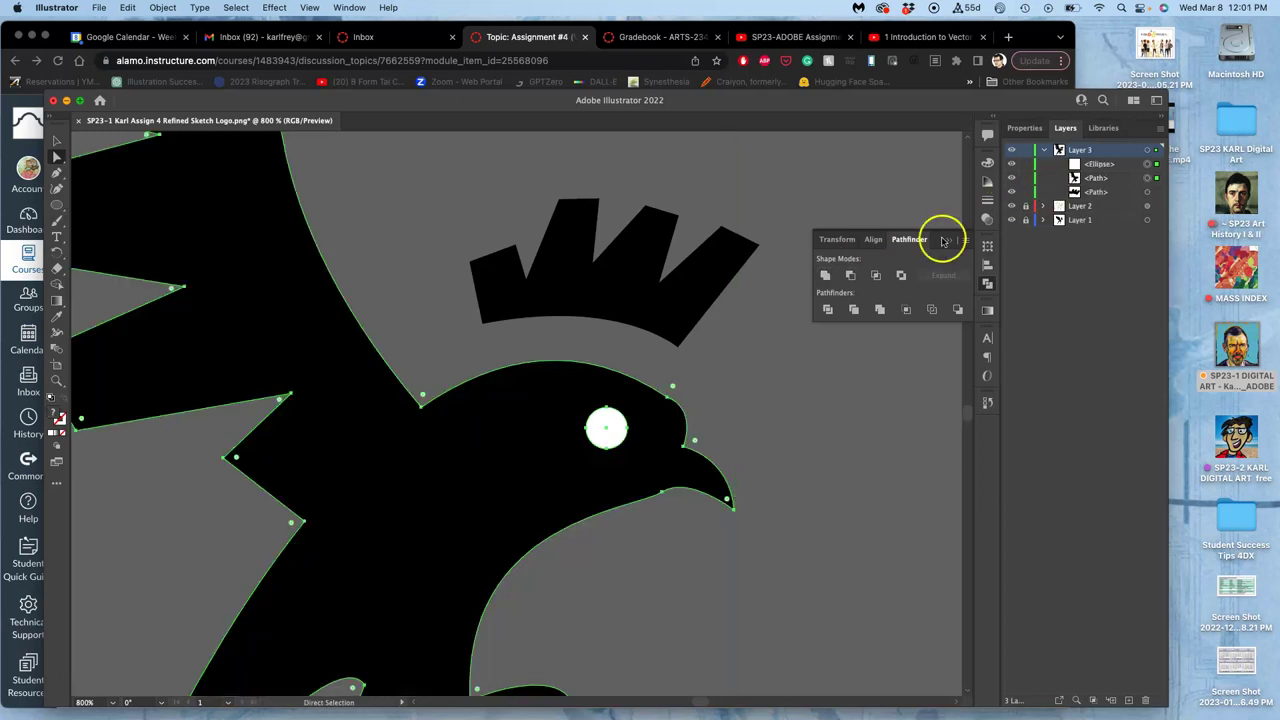
click(851, 276)
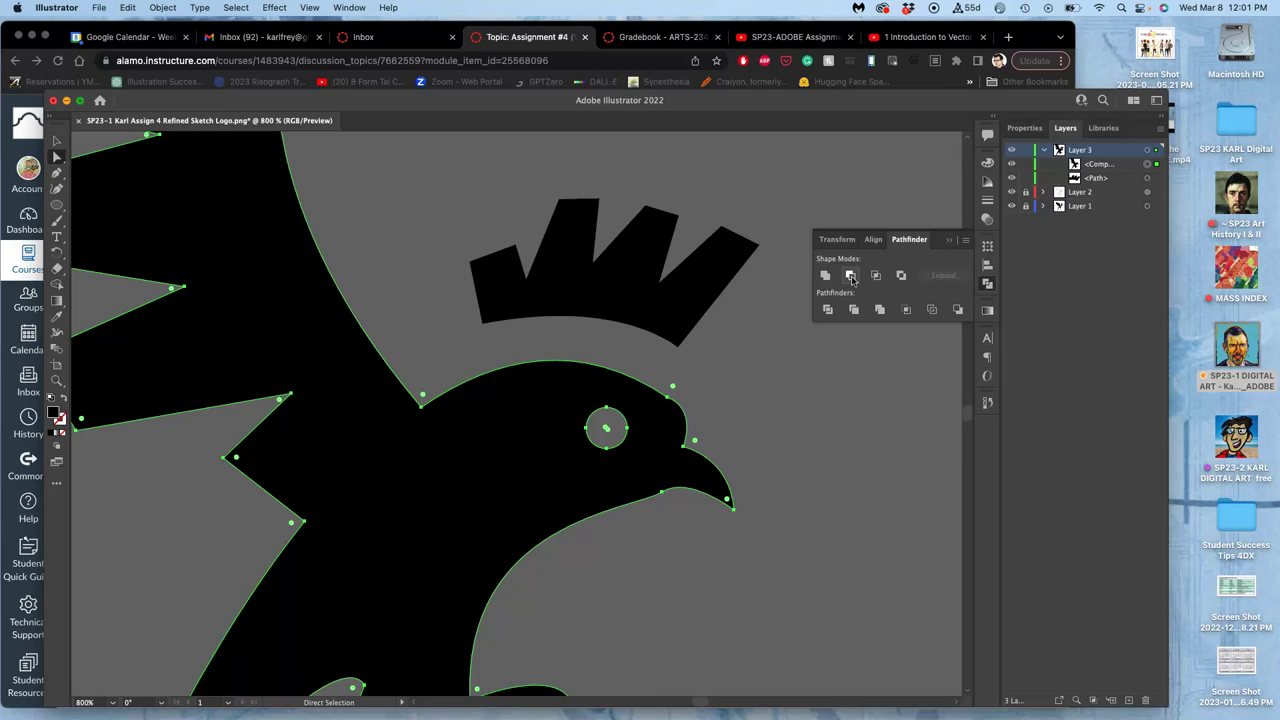
click(816, 410)
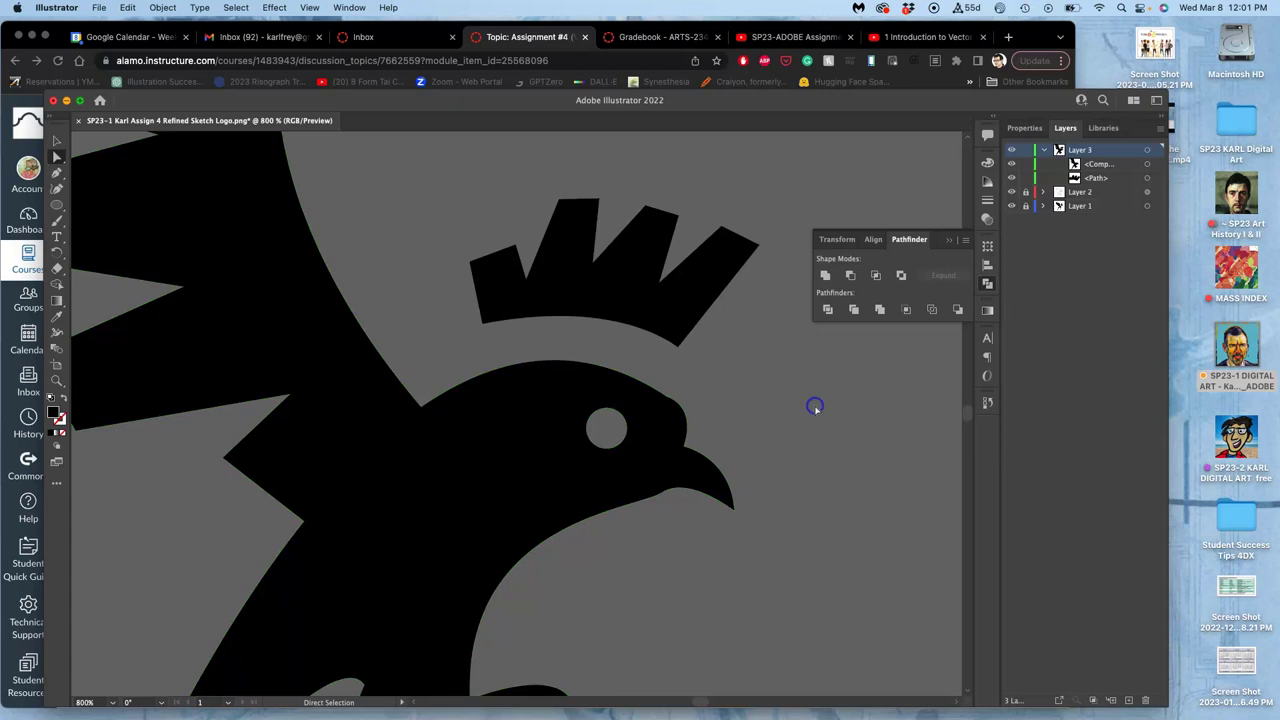
Toggle visibility of Layer 3, the body and the crown to check each part
click(1011, 150)
click(1011, 150)
click(1011, 164)
click(1011, 178)
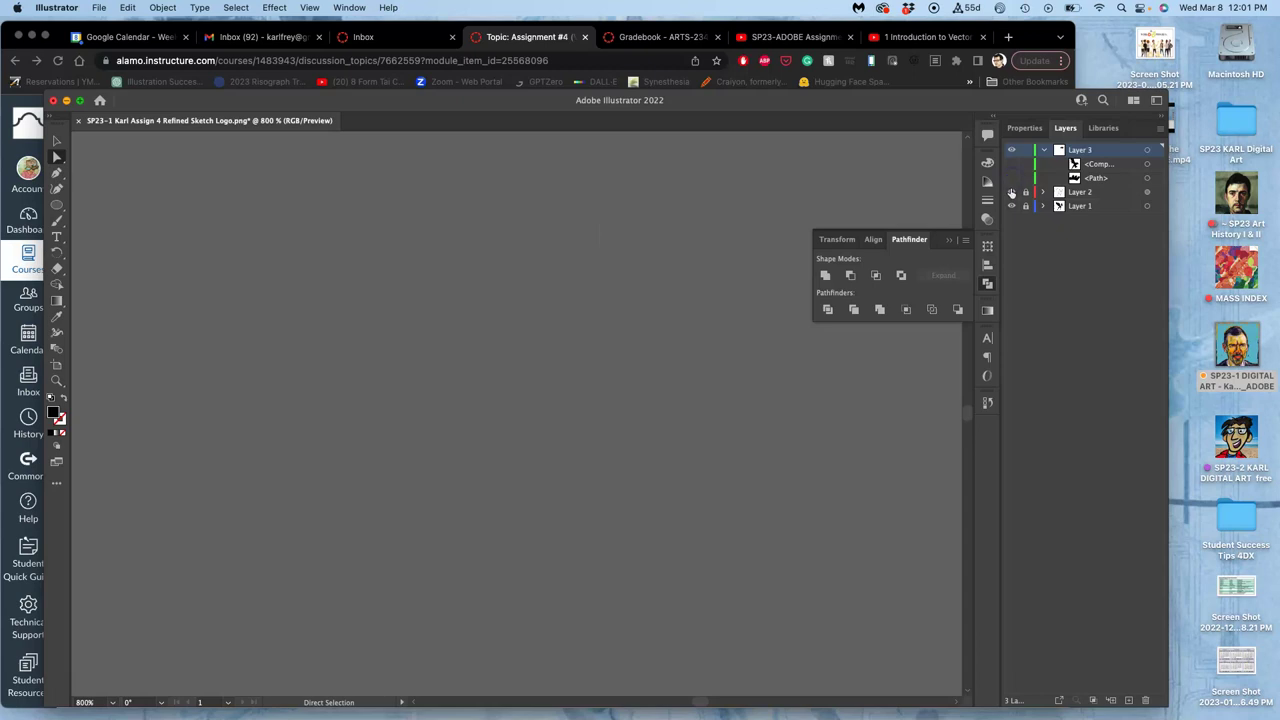
click(1011, 178)
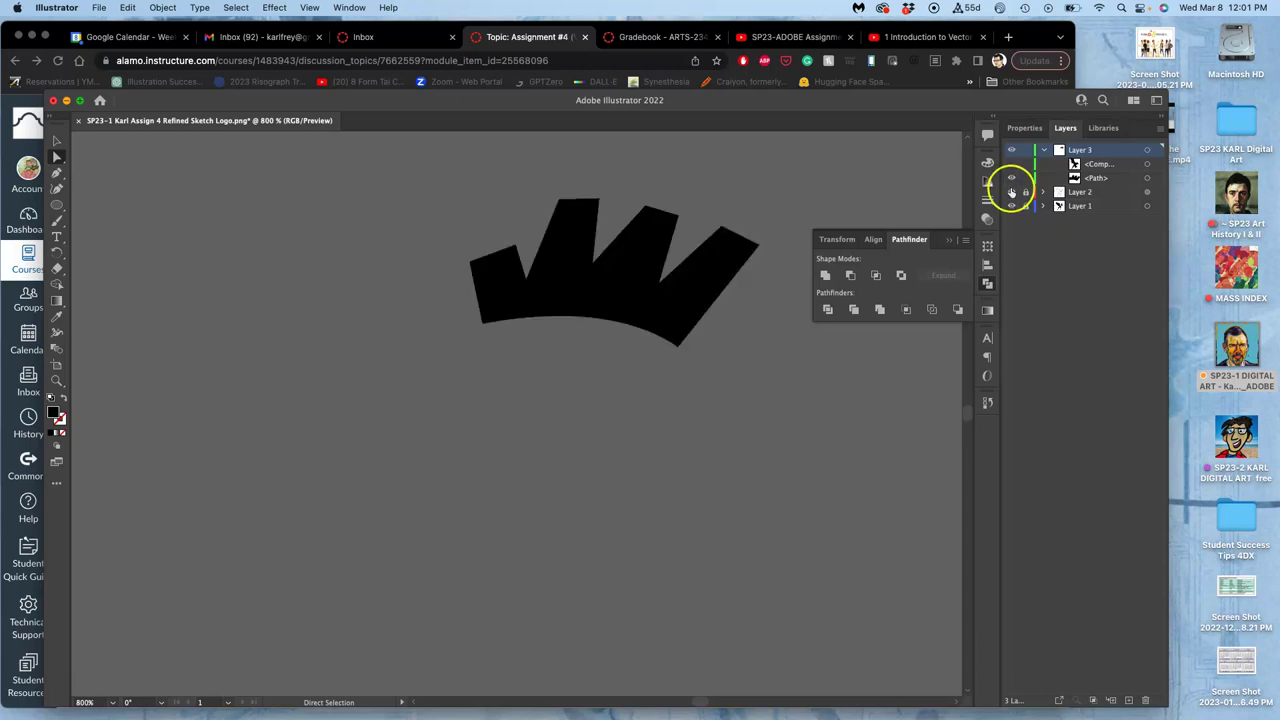
click(1009, 192)
click(1011, 165)
Zoom out, select all of Layer 3 and drag the bird onto the grey sketch
key(super+minus)
key(super+minus)
key(super+minus)
key(super+minus)
key(super+minus)
key(super+minus)
key(super+minus)
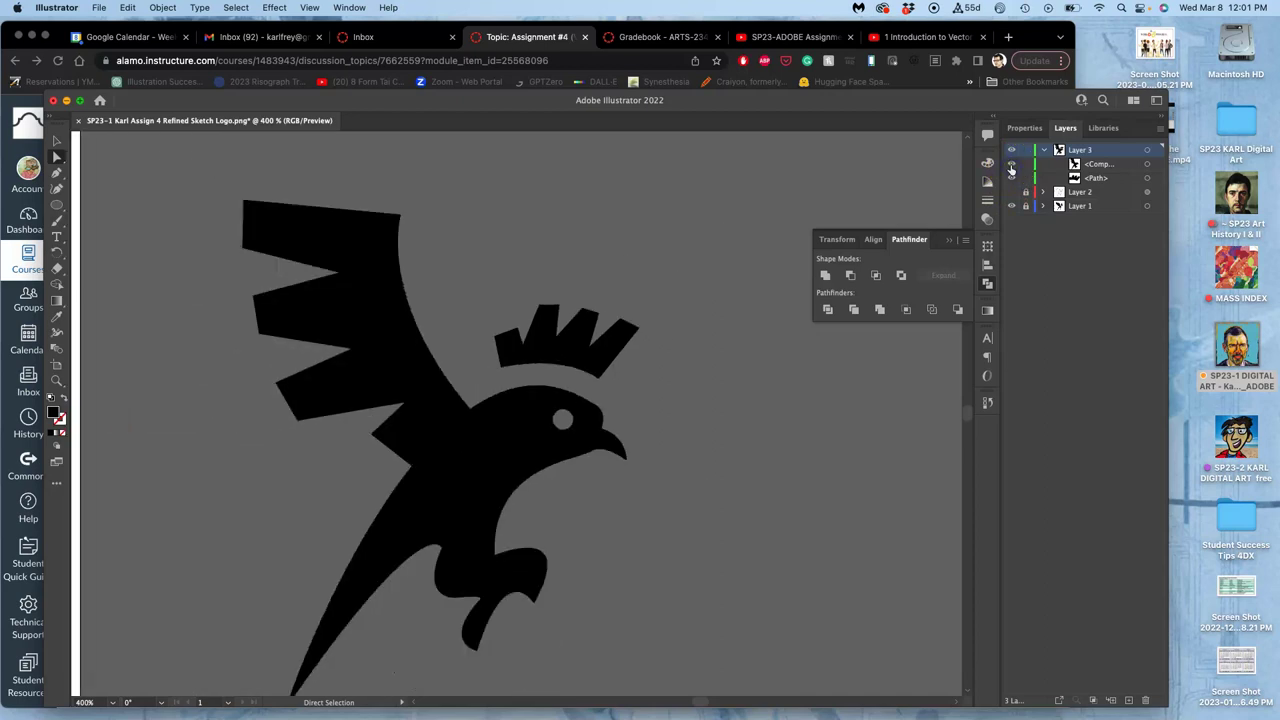
click(357, 415)
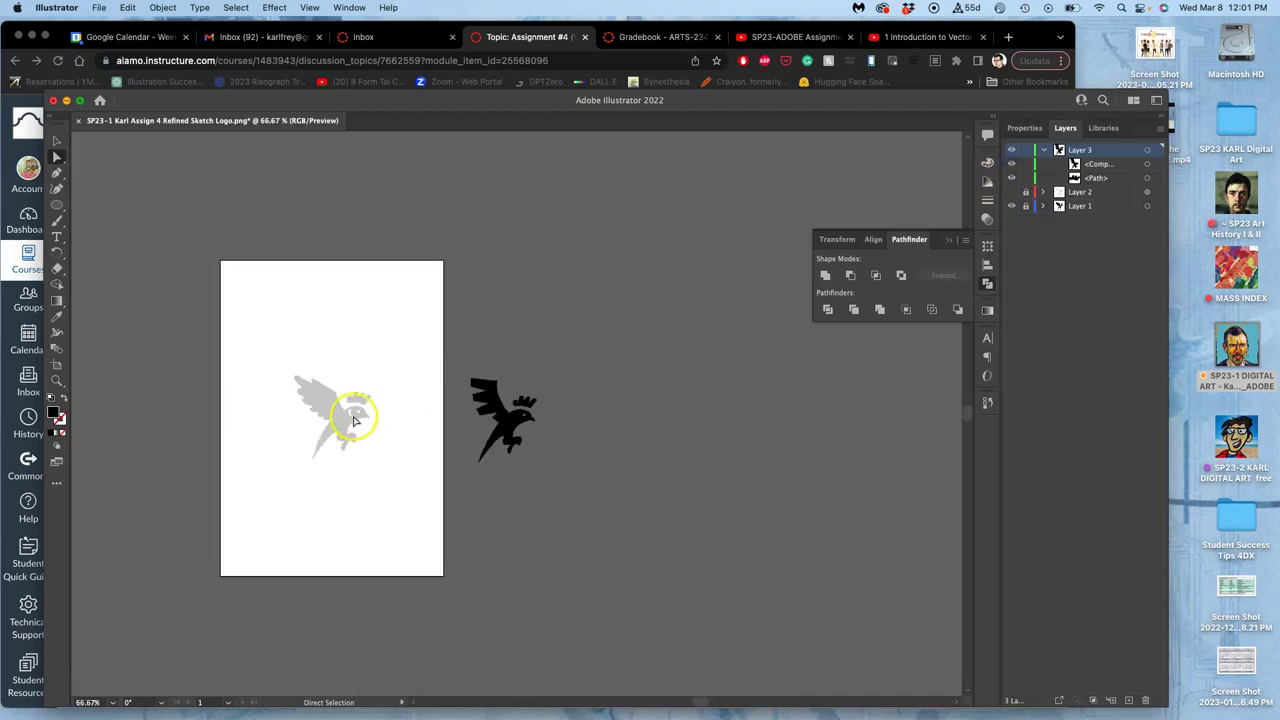
click(57, 140)
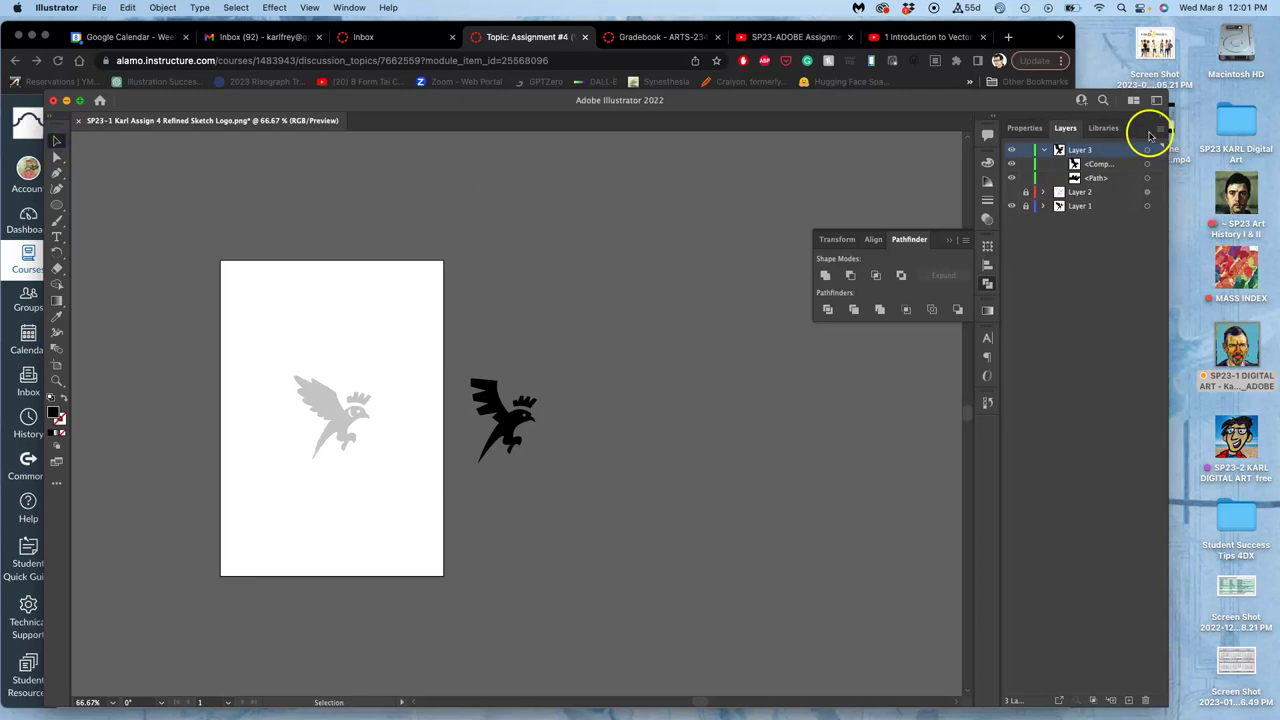
click(1147, 149)
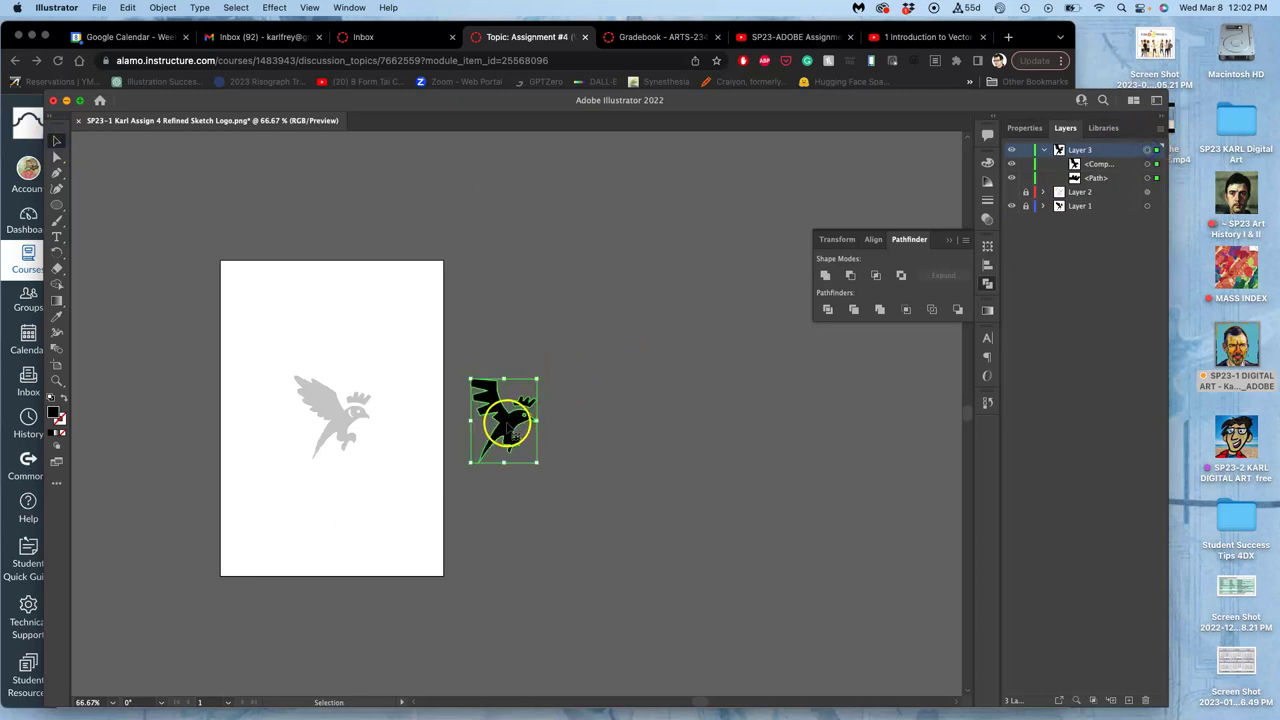
drag(510, 415, 340, 420)
Zoom in and nudge the bird right to line up with the sketch
key(super+equal)
key(super+equal)
key(super+equal)
key(super+equal)
key(a)
key(super+equal)
key(super+equal)
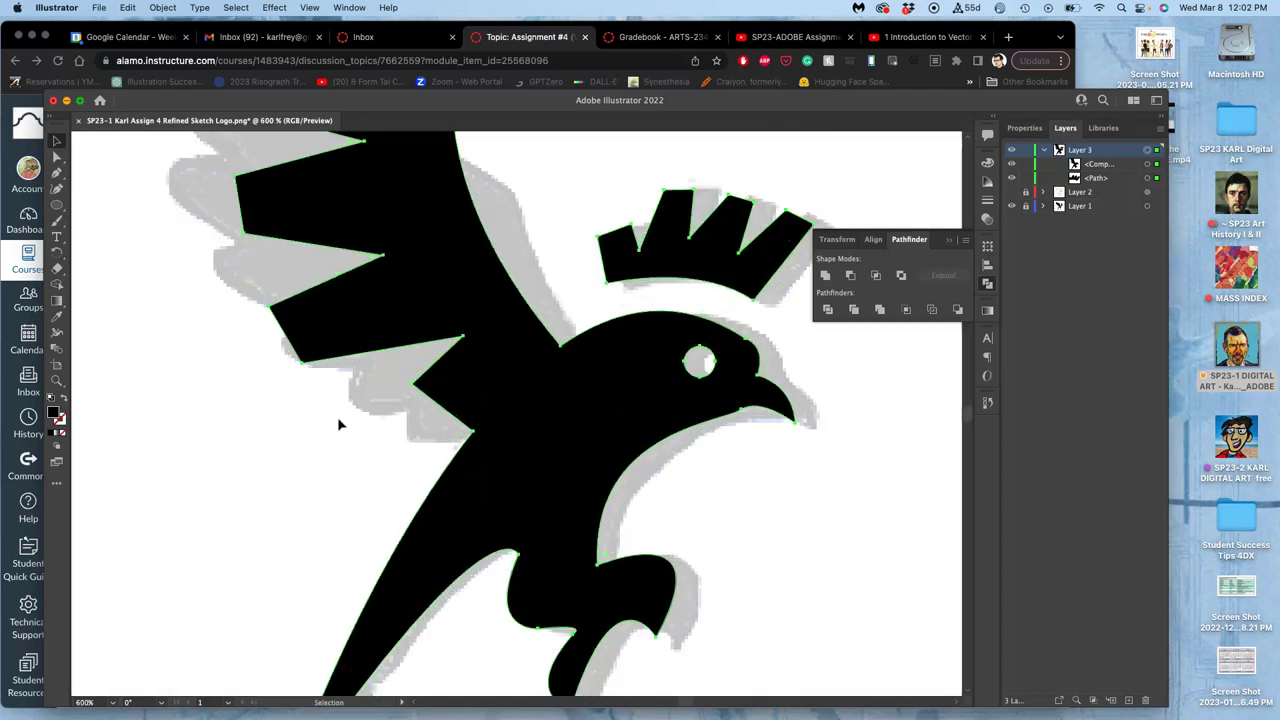
drag(609, 443, 631, 455)
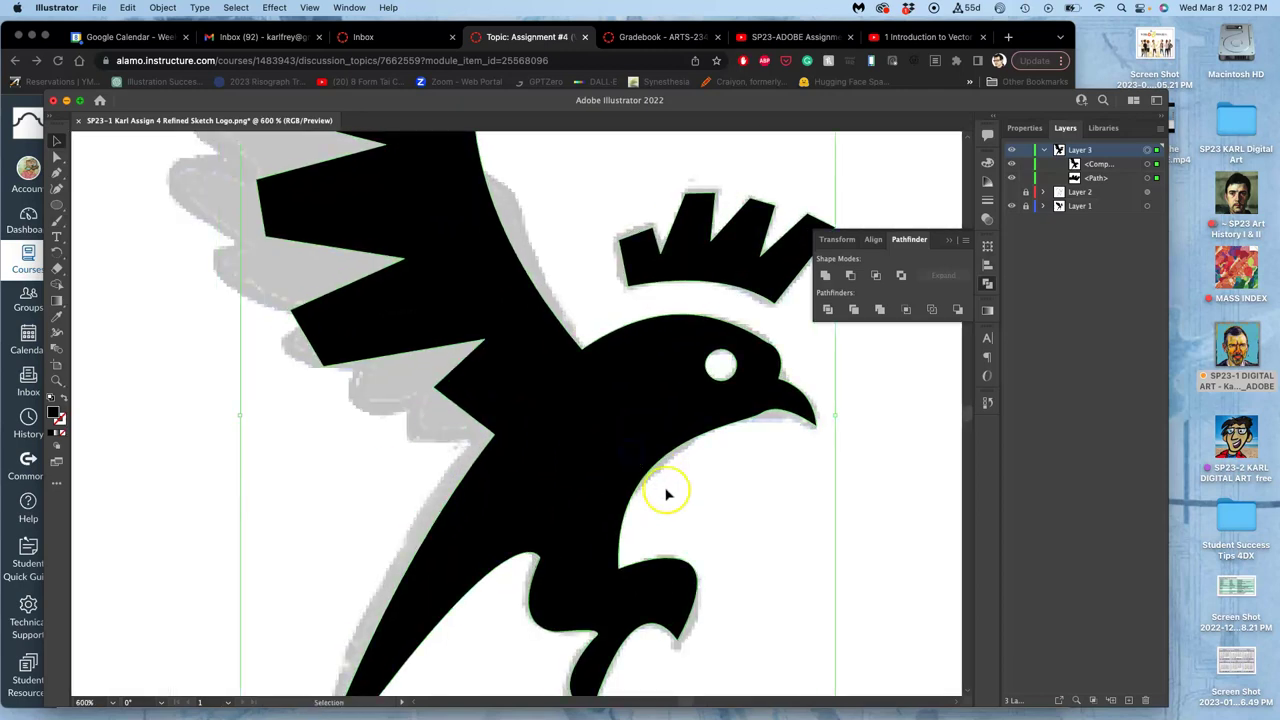
scroll(674, 506, down, 3)
scroll(674, 506, right, 4)
scroll(674, 506, down, 3)
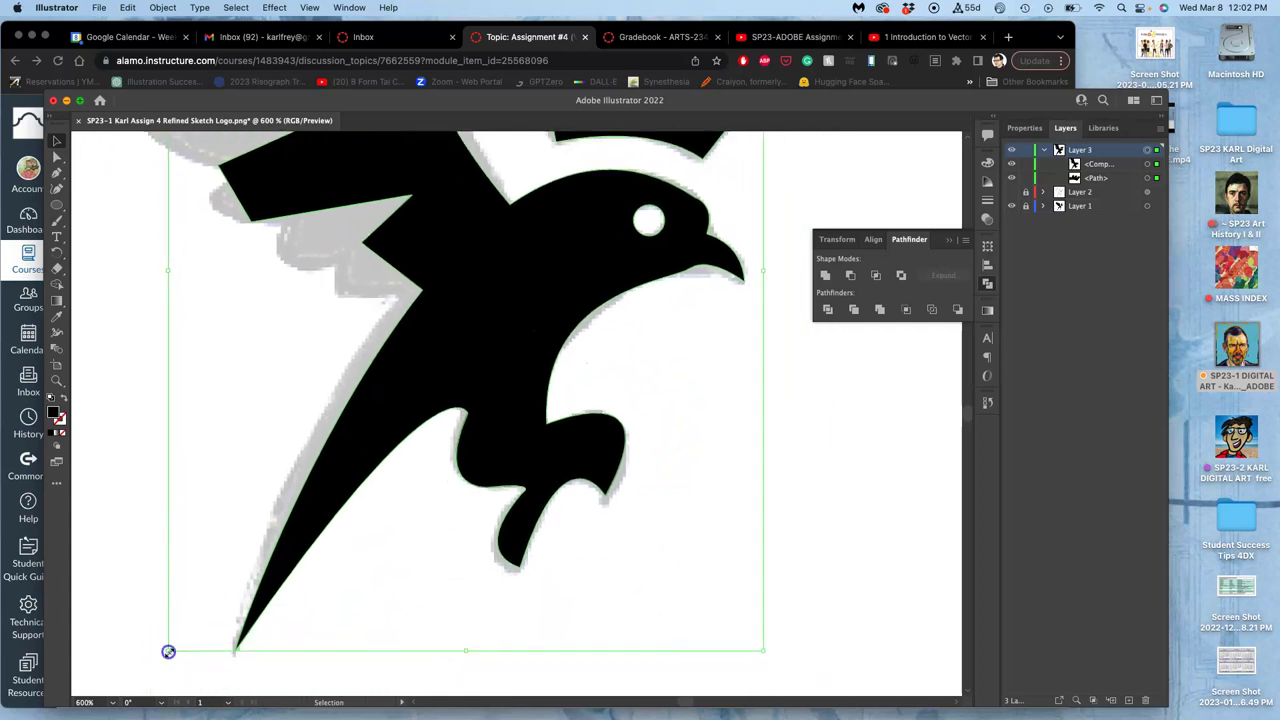
Scale the bird from its bounding-box corners to match the sketch outline, then deselect
drag(167, 651, 160, 654)
scroll(514, 426, up, 3)
scroll(514, 426, right, 1)
scroll(623, 323, up, 5)
scroll(623, 323, right, 1)
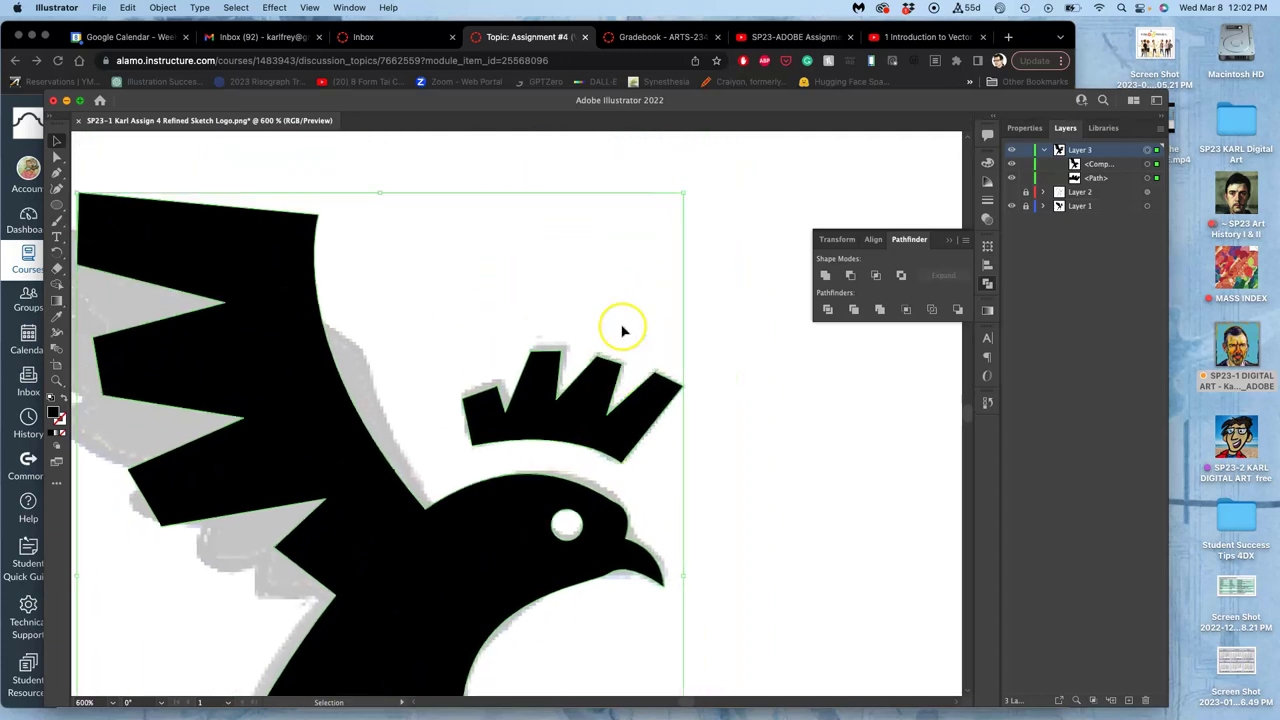
drag(683, 190, 687, 189)
key(Return)
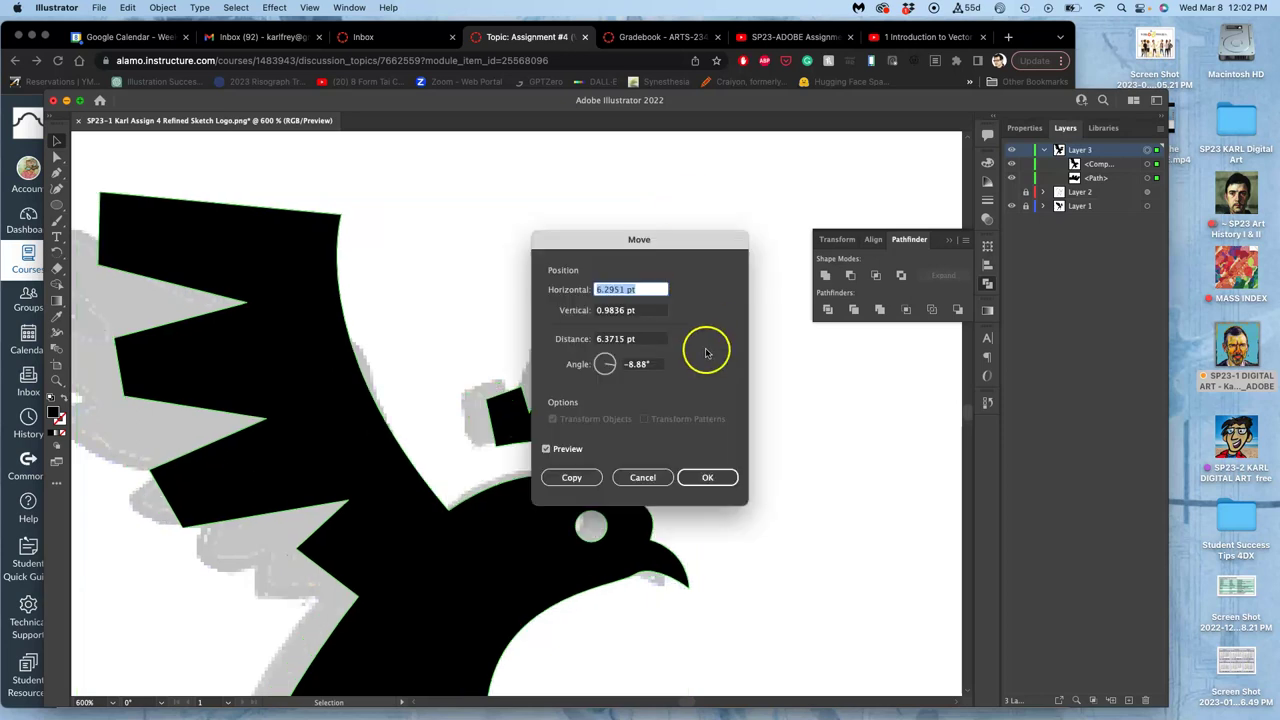
click(640, 477)
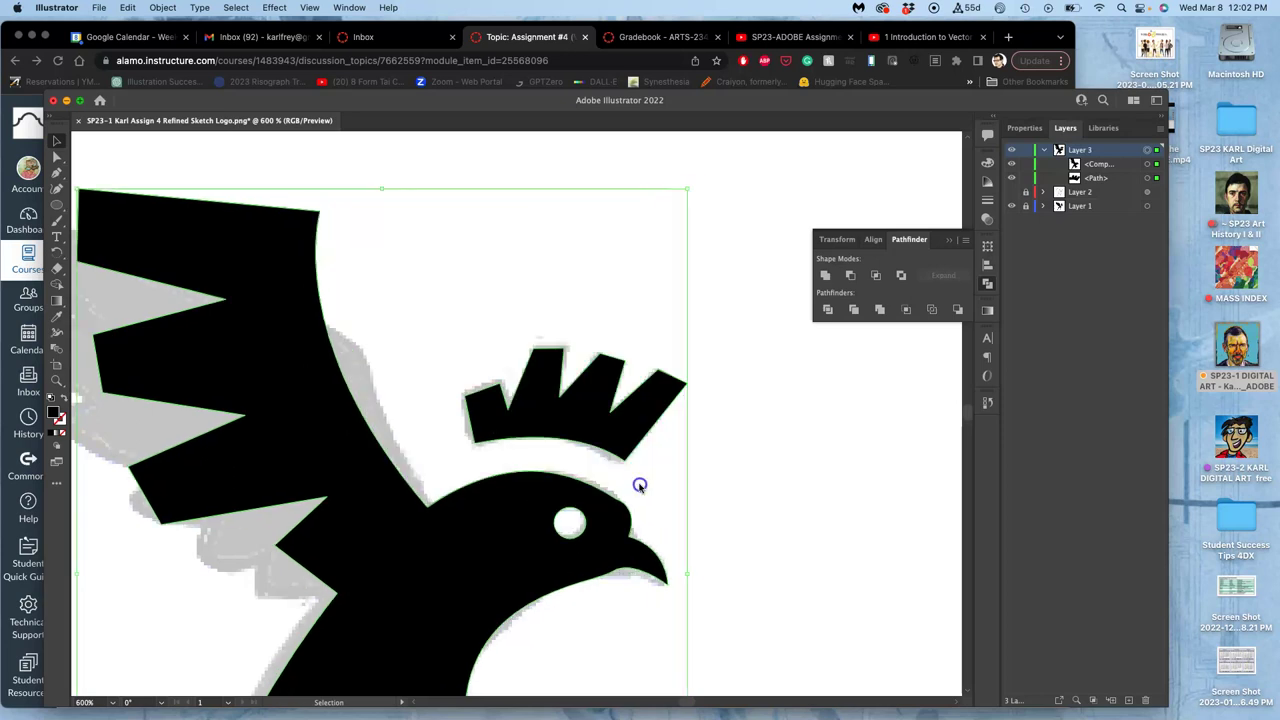
click(780, 465)
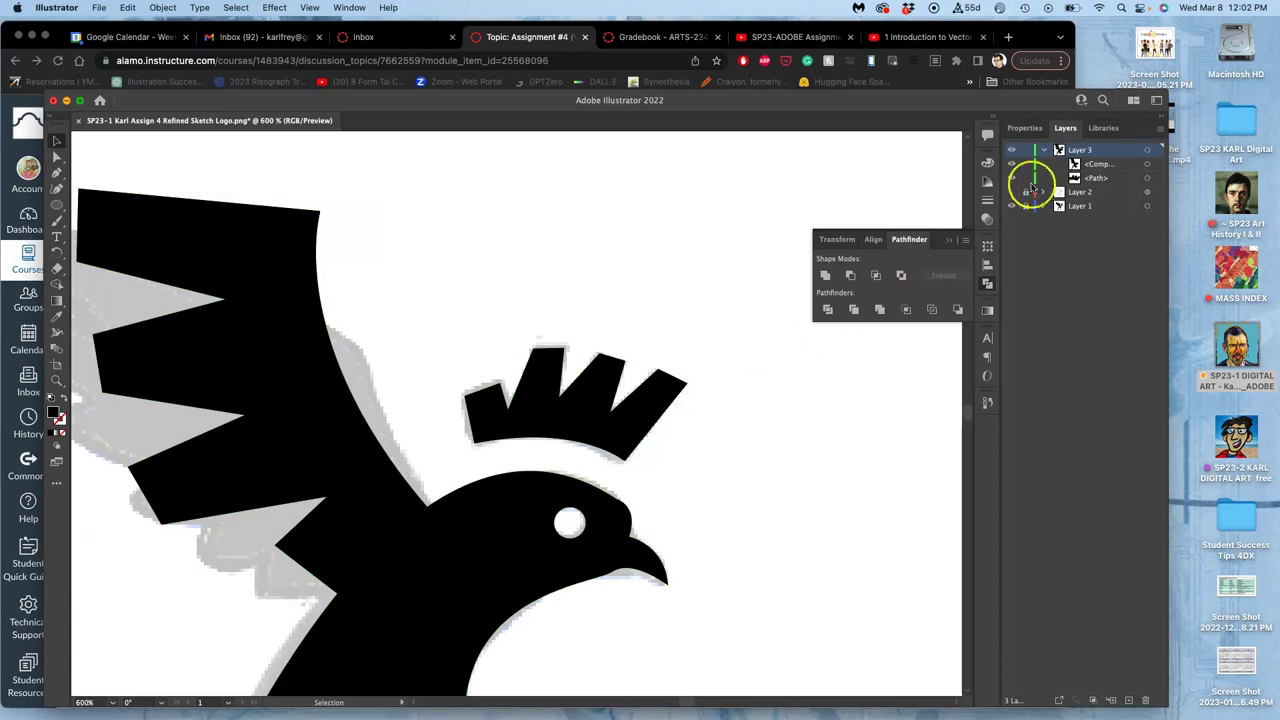
Hide Layer 3 and add a new visible Layer 4 above it
click(1011, 150)
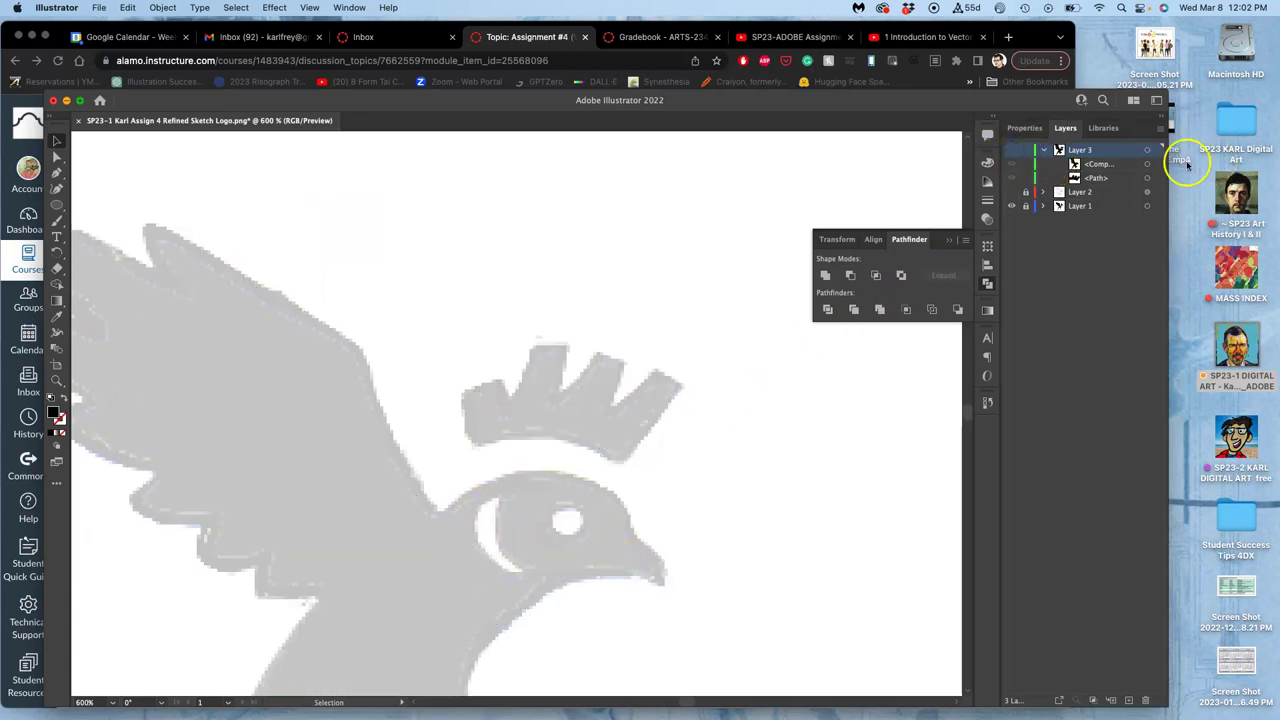
click(1128, 701)
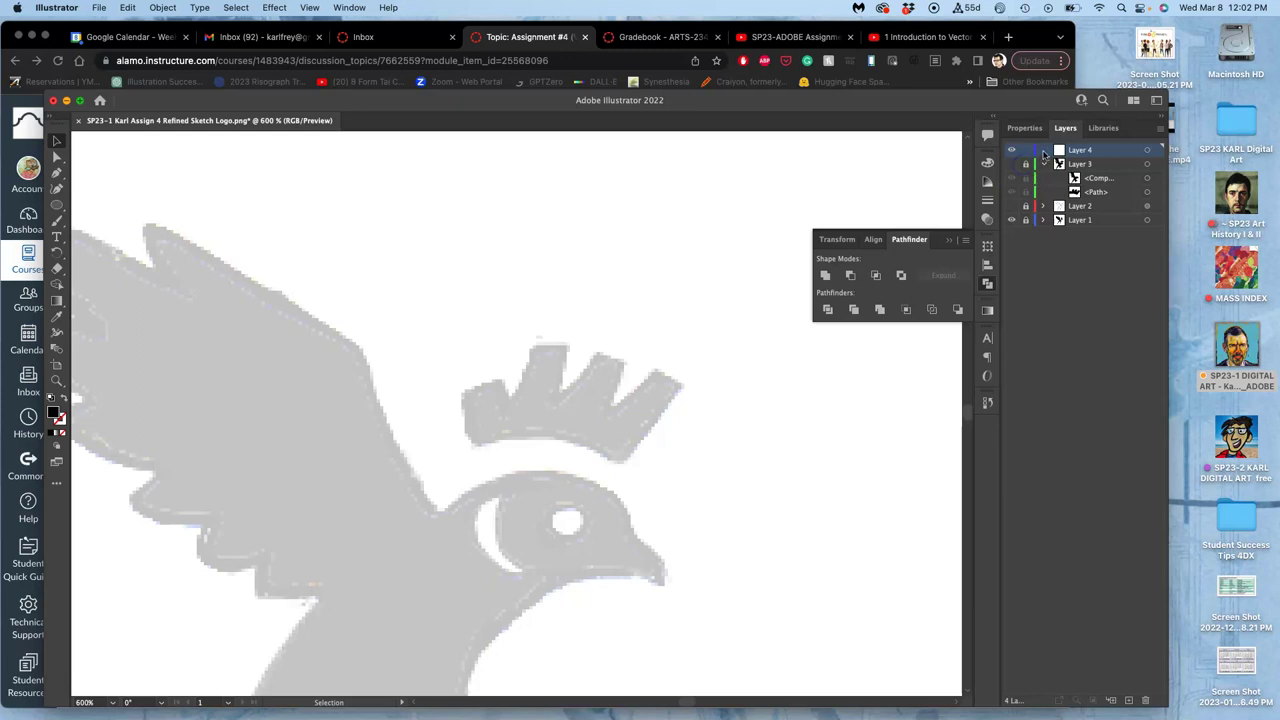
click(1010, 151)
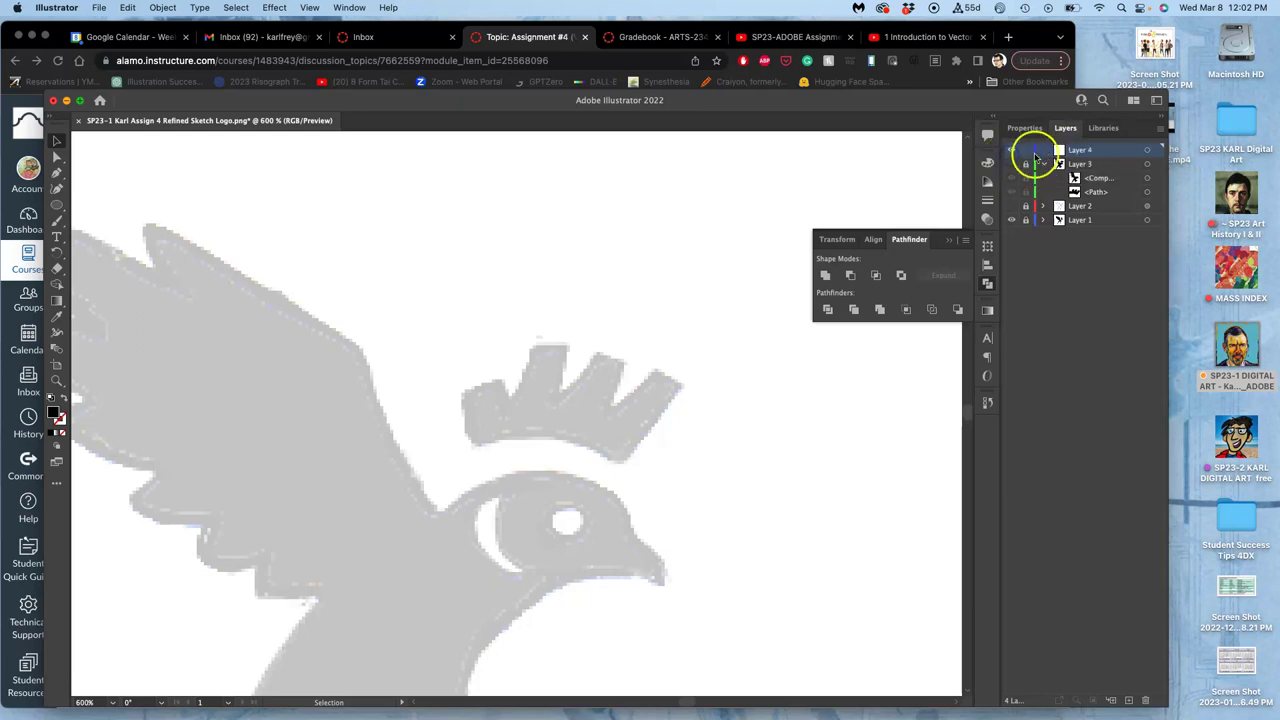
Draw a black circle over the bird's eye with the Ellipse tool and paste a copy
click(57, 206)
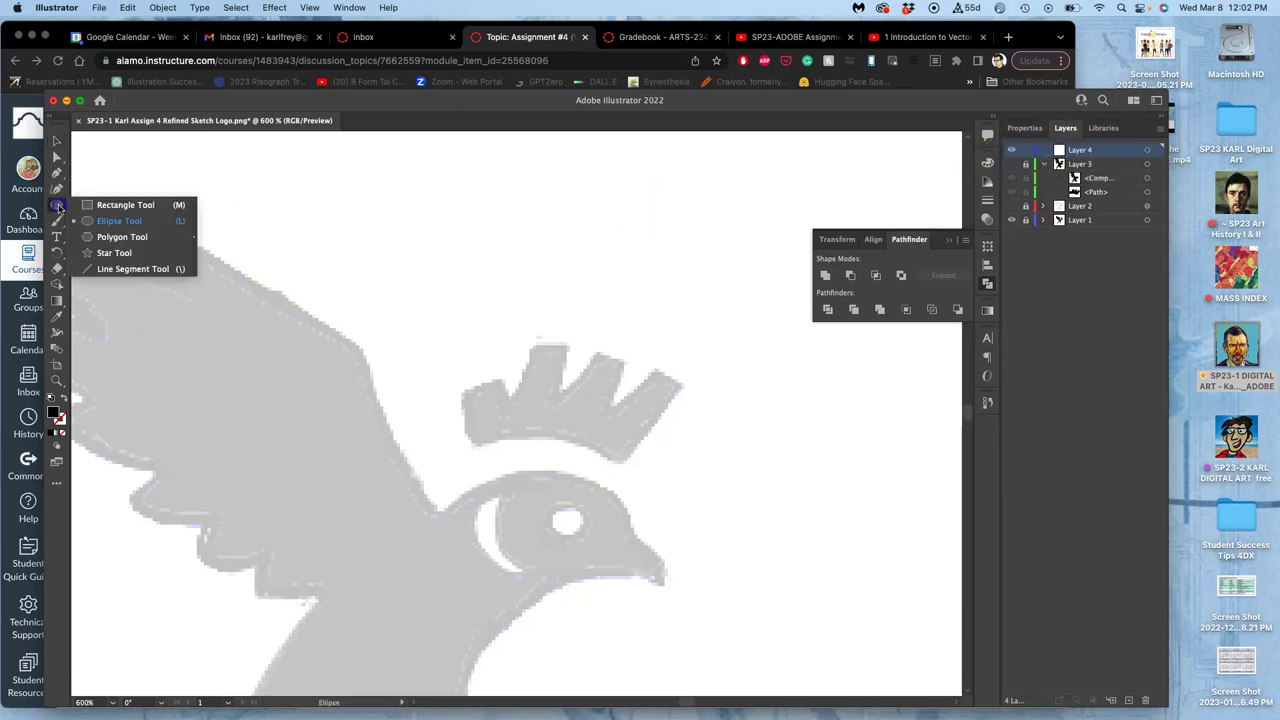
click(104, 227)
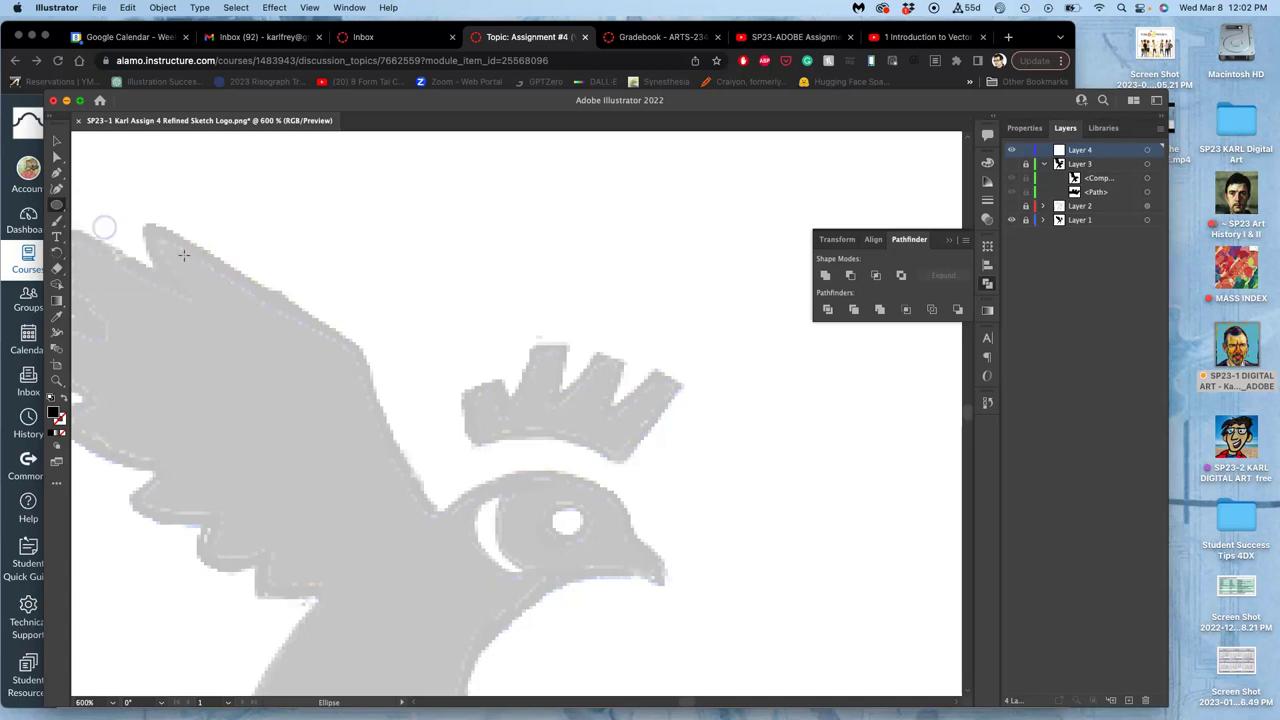
drag(464, 485, 575, 592)
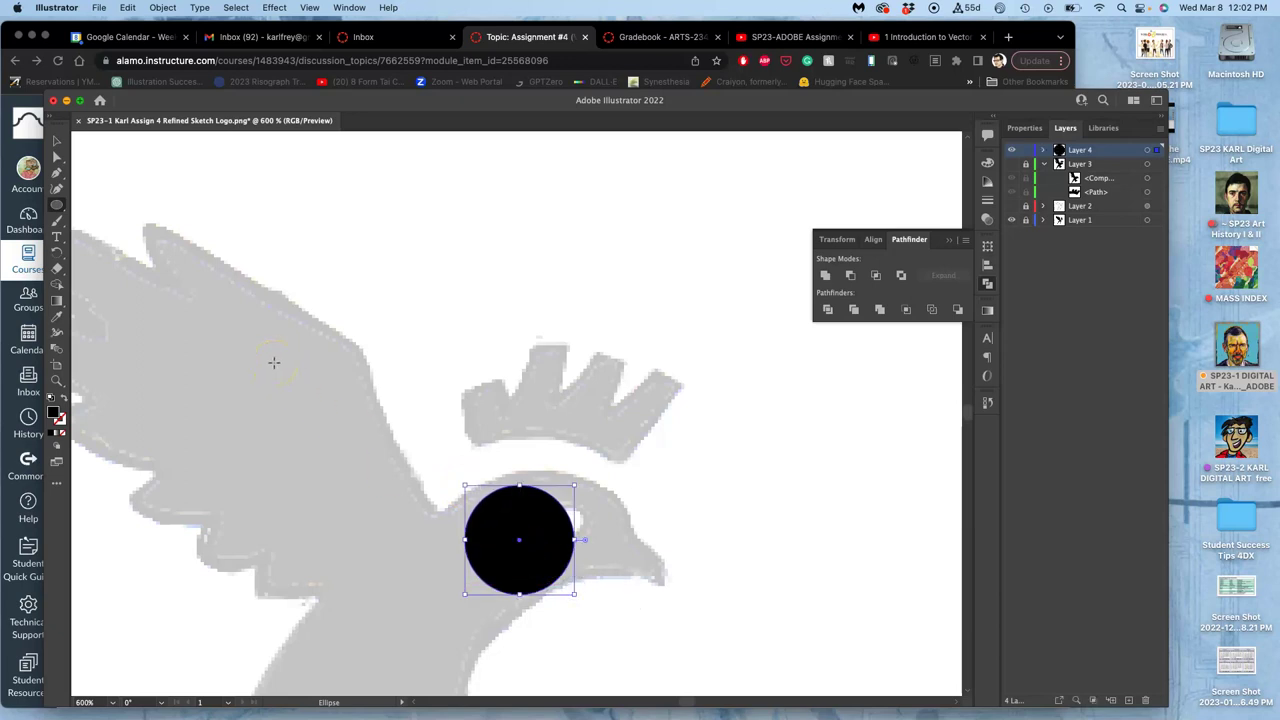
key(super+v)
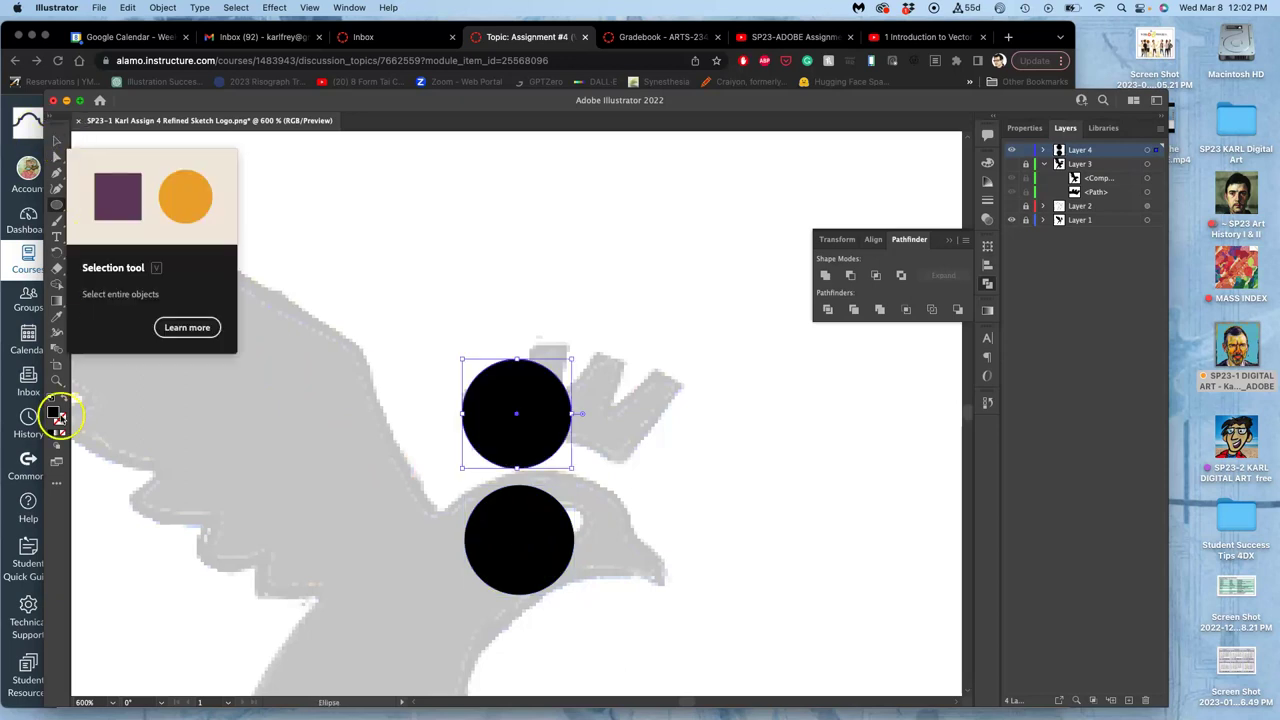
Fill the duplicate circle with white
double_click(55, 412)
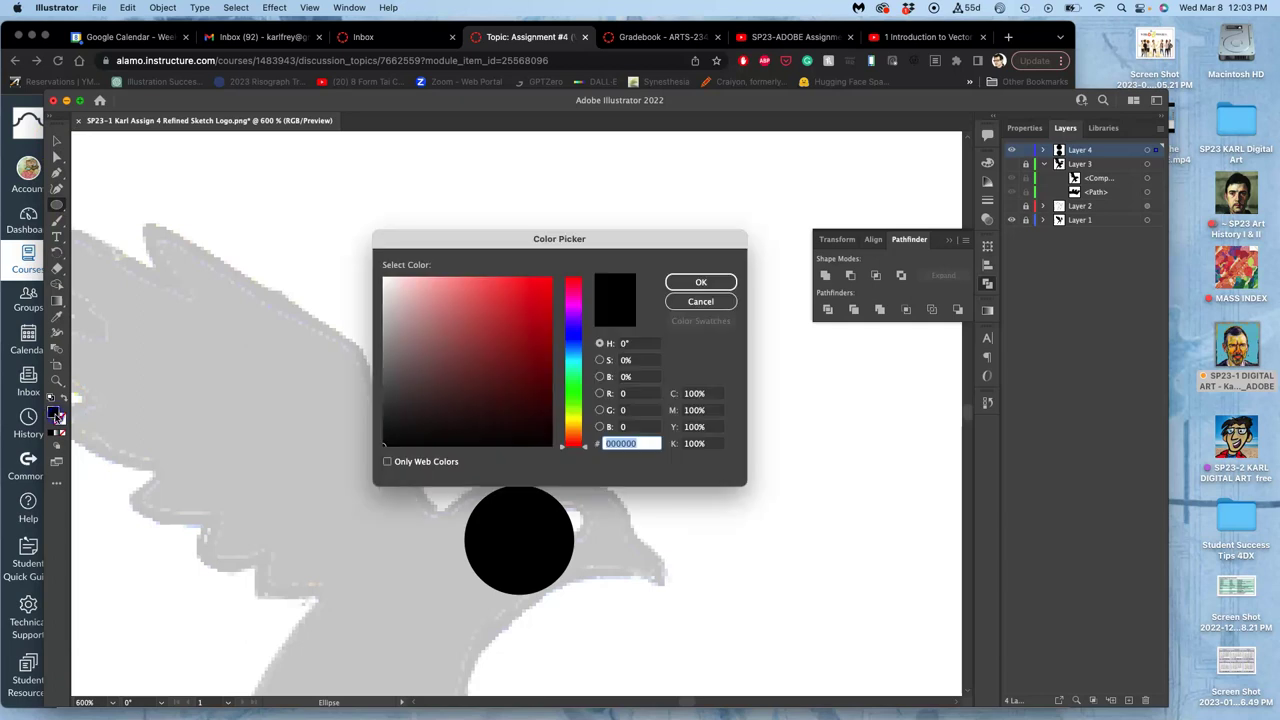
drag(399, 283, 380, 274)
click(376, 272)
click(705, 282)
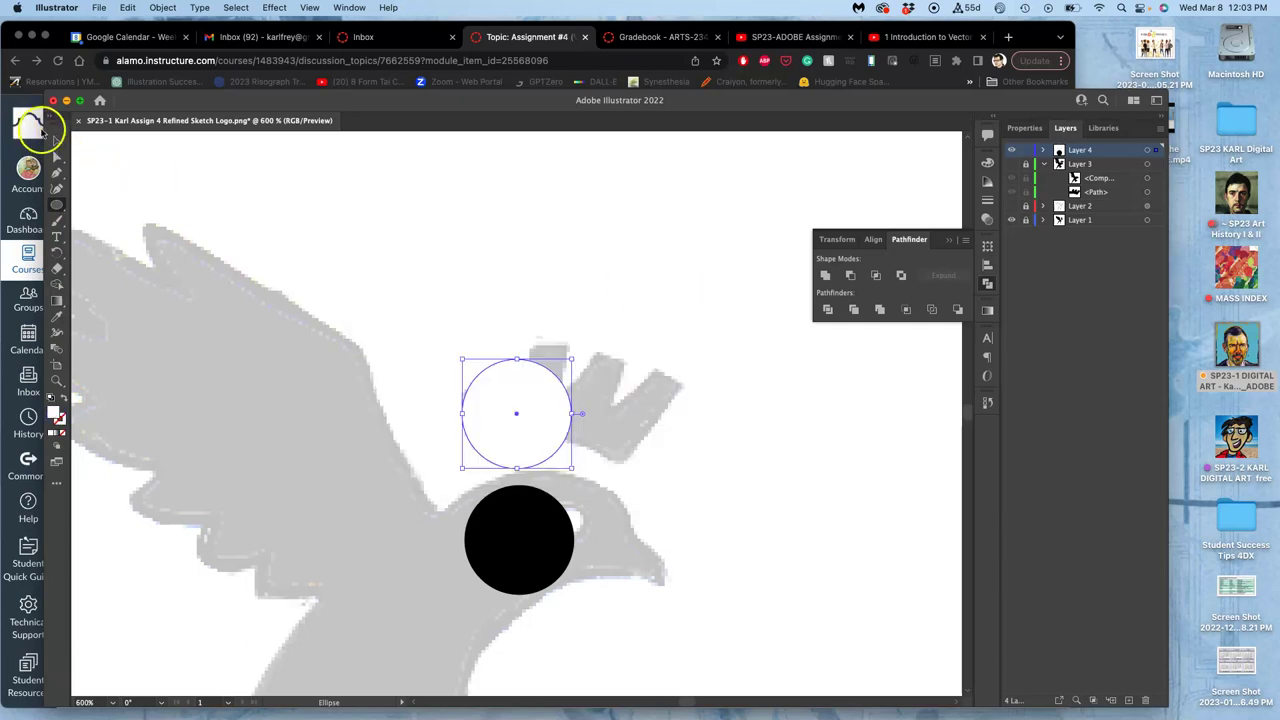
Move the white circle onto the black one and shrink it to about 30 pt
click(57, 140)
drag(519, 378, 543, 500)
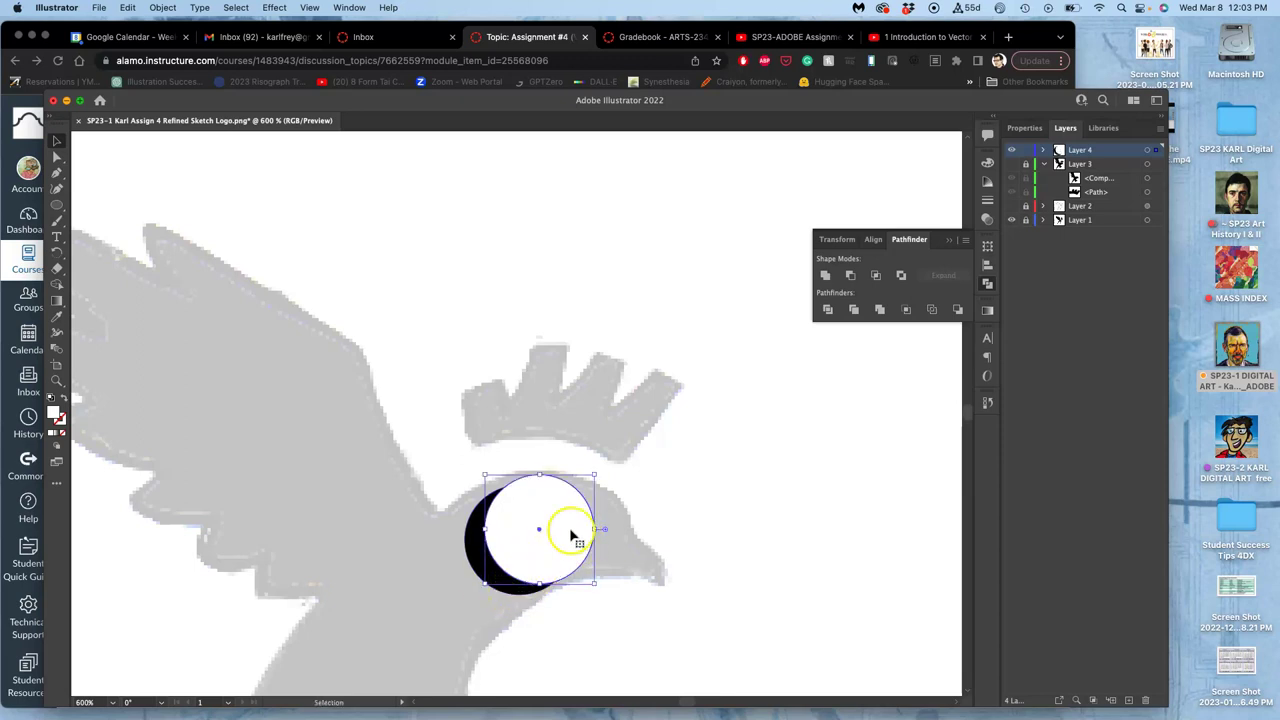
click(596, 478)
drag(596, 477, 621, 462)
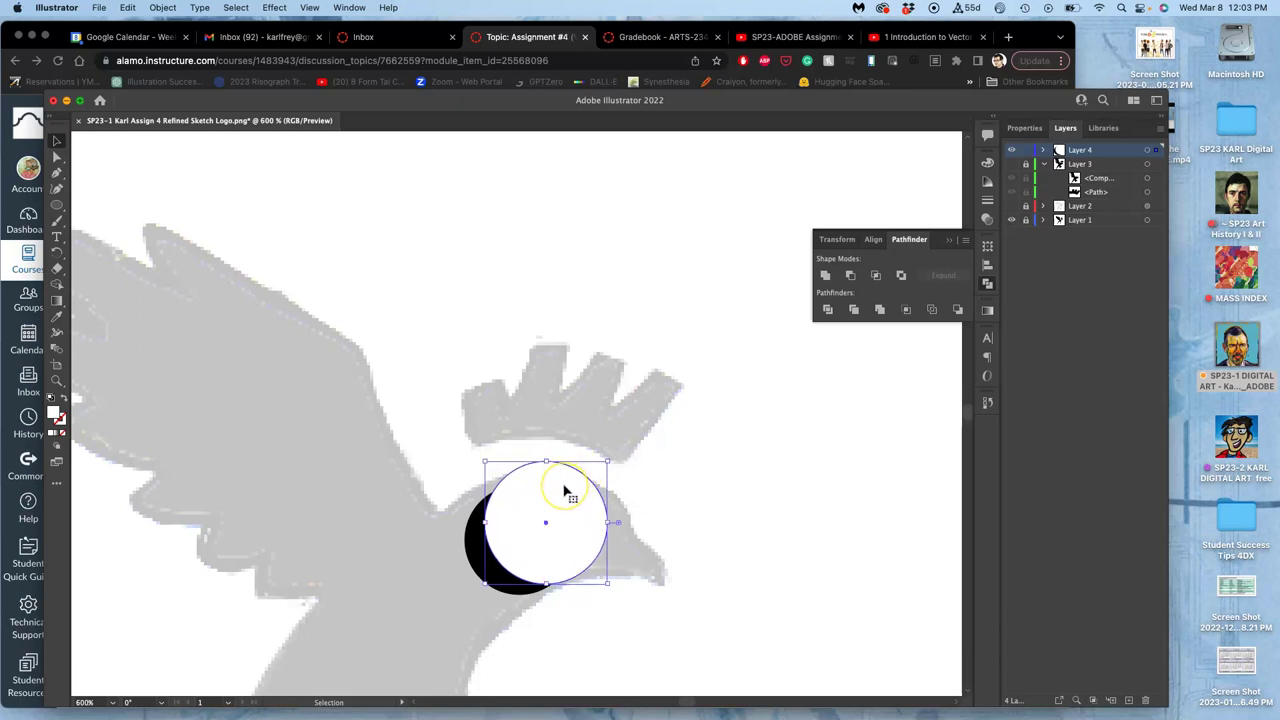
click(666, 443)
Select both circles and subtract the white one from the black with Minus Front
click(530, 472)
key(a)
drag(486, 528, 478, 548)
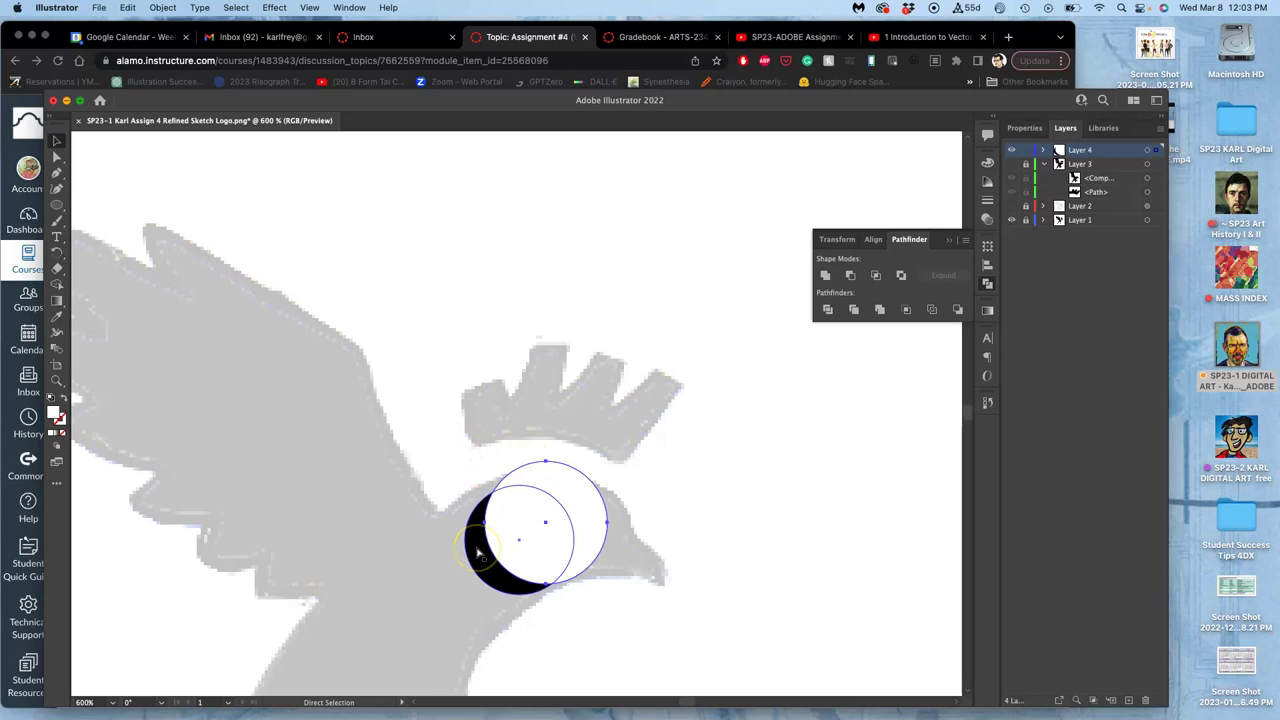
click(478, 551)
key(v)
shift+click(566, 489)
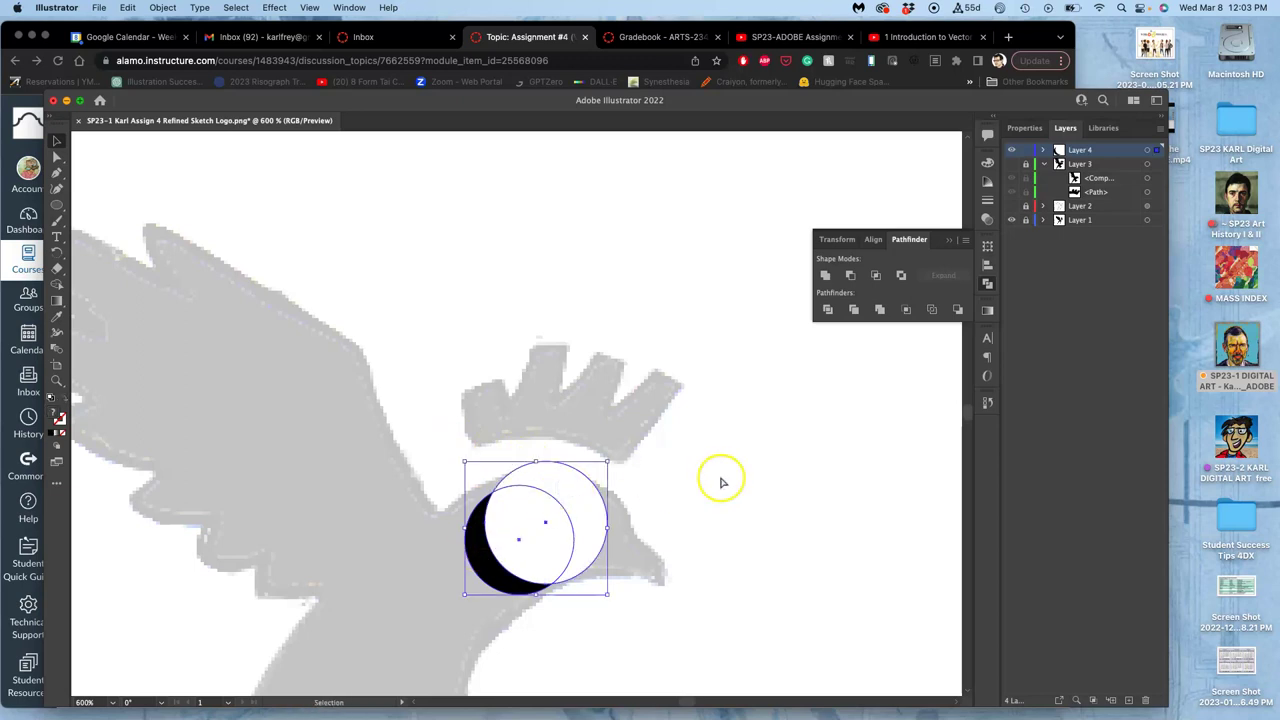
click(1044, 150)
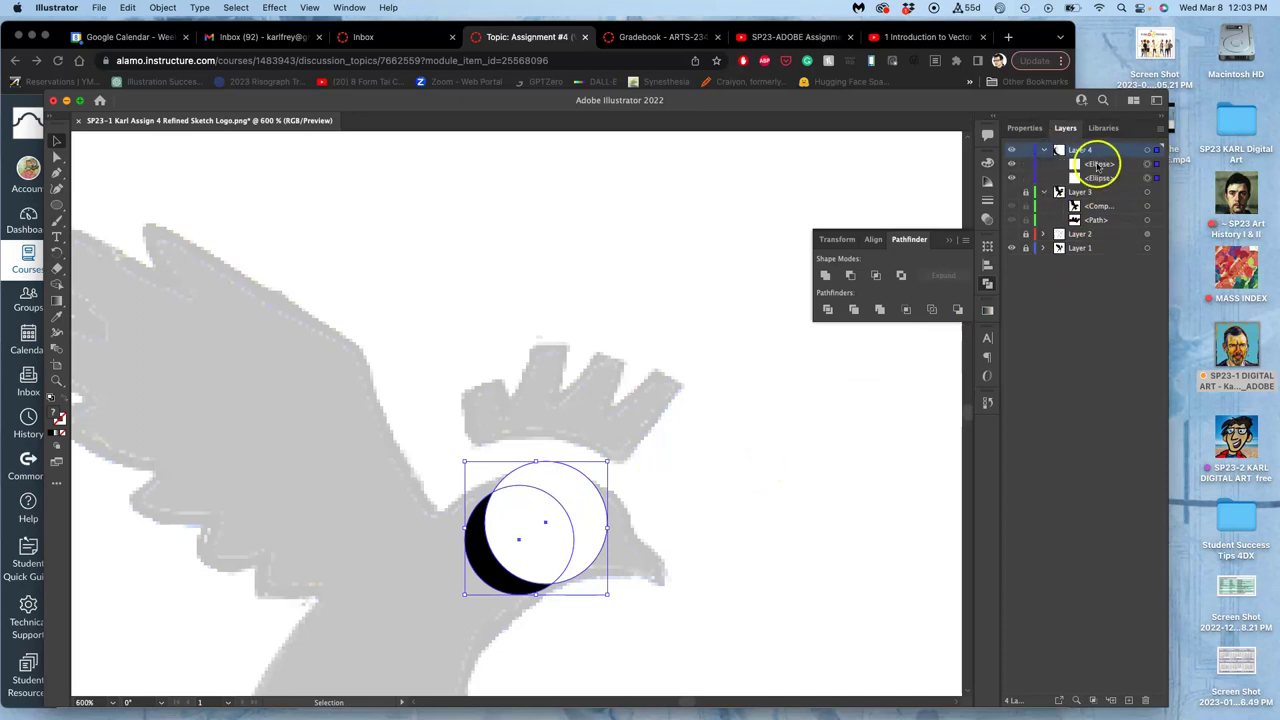
click(851, 276)
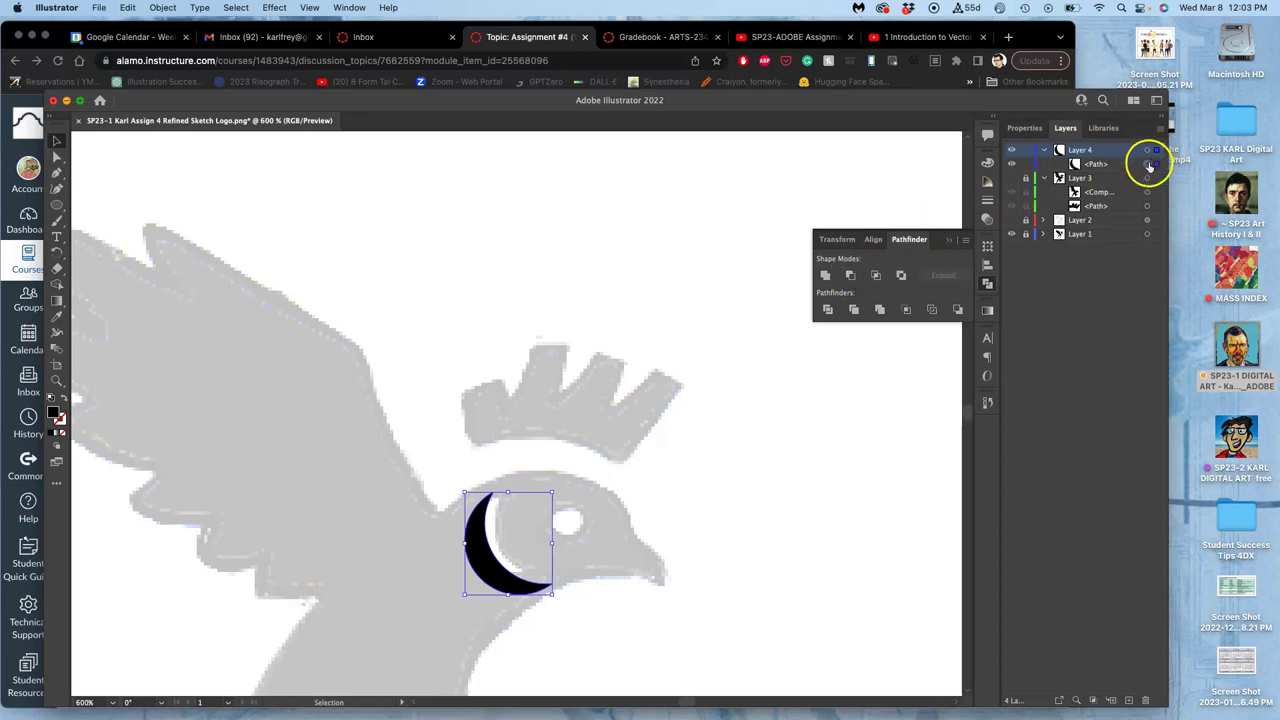
Position the crescent on the bird's head
drag(507, 510, 553, 497)
drag(490, 548, 494, 545)
click(694, 514)
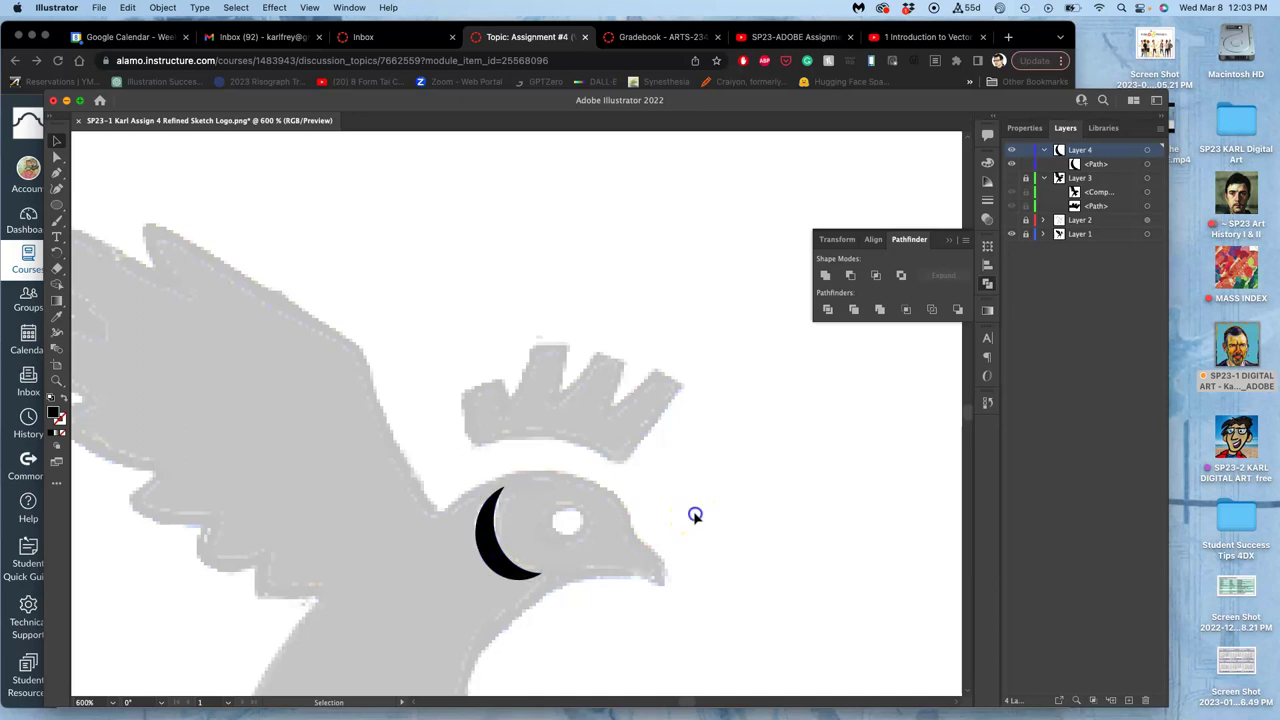
Change the crescent's fill to white
click(484, 562)
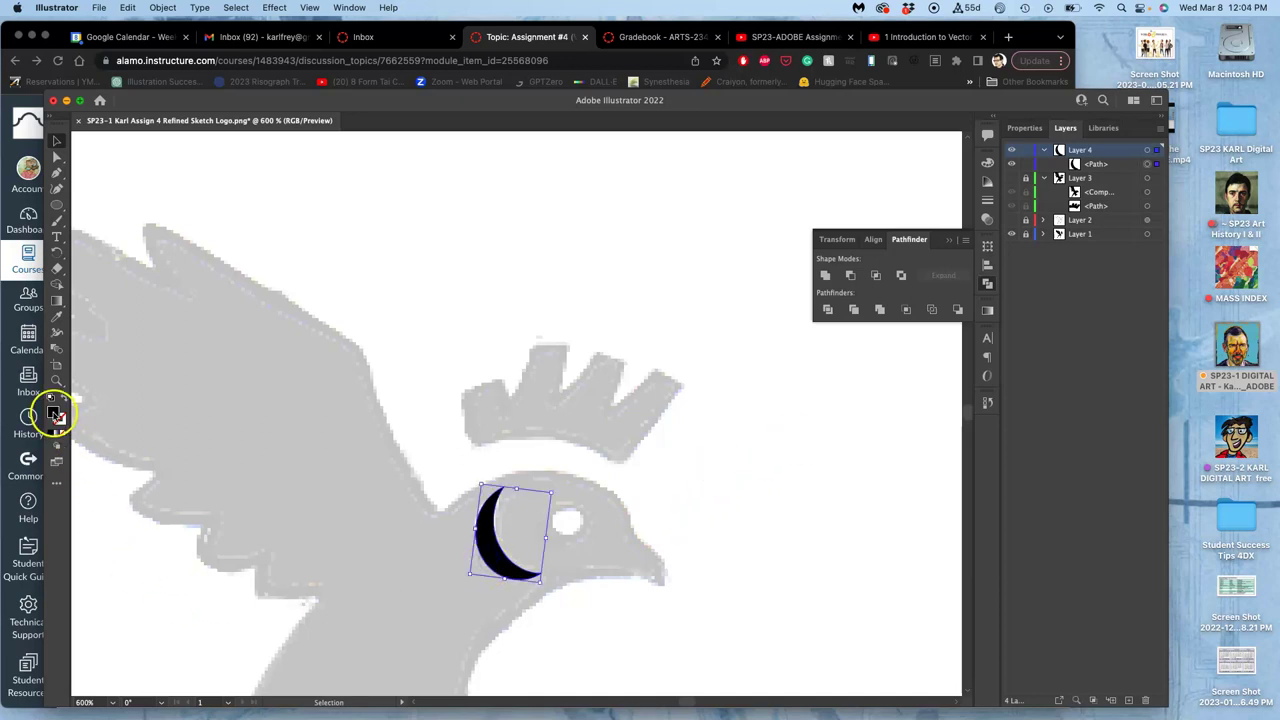
double_click(55, 413)
drag(451, 316, 384, 280)
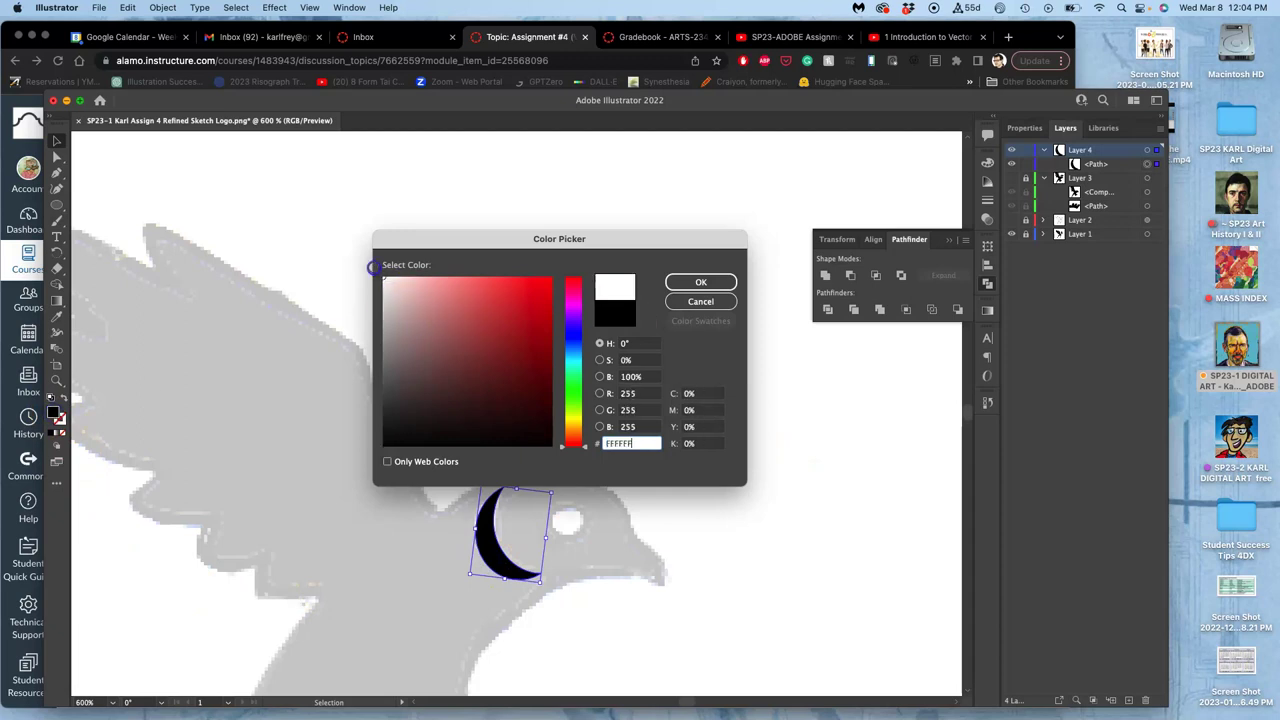
click(701, 282)
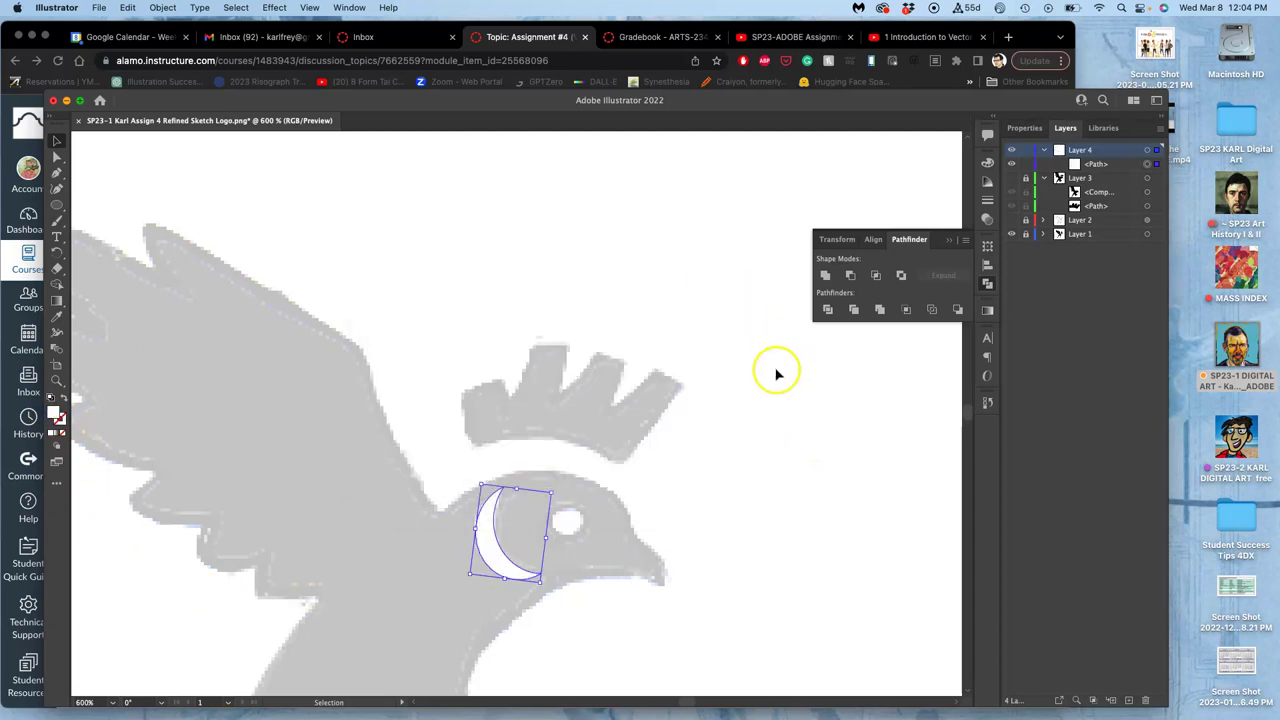
click(776, 371)
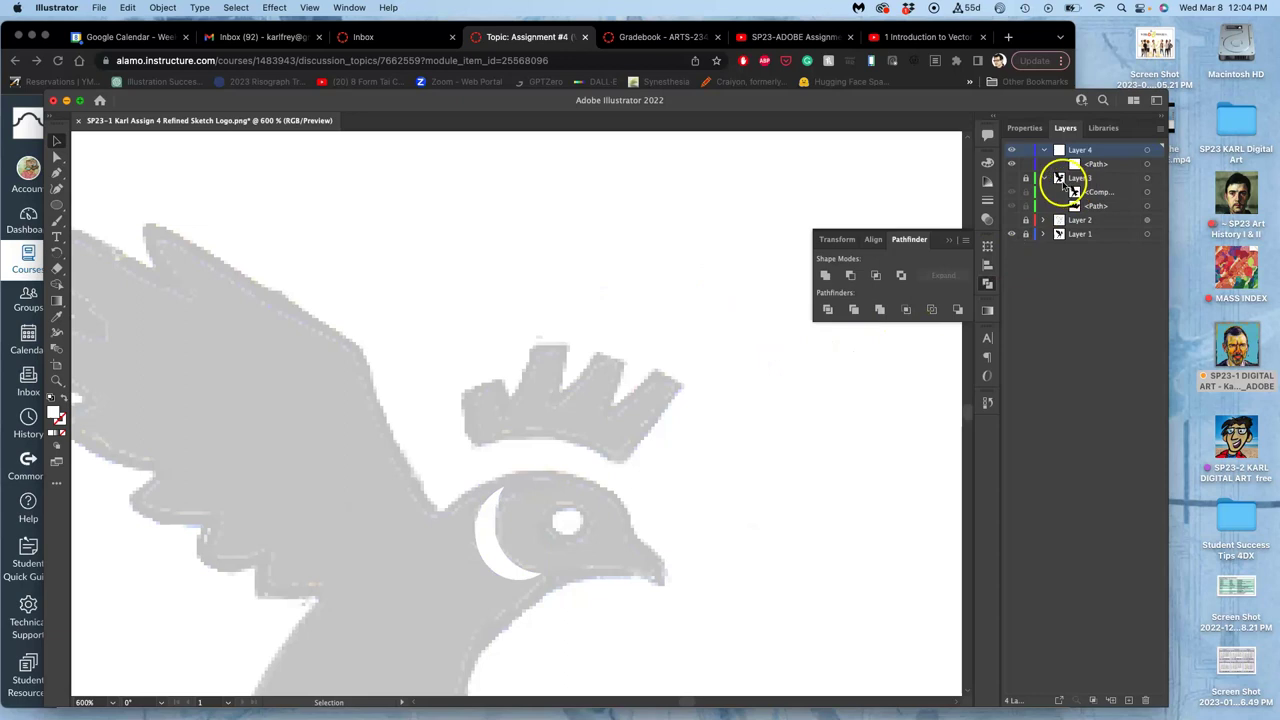
Show the black bird on Layer 3 and select the artwork on both layers
click(1012, 180)
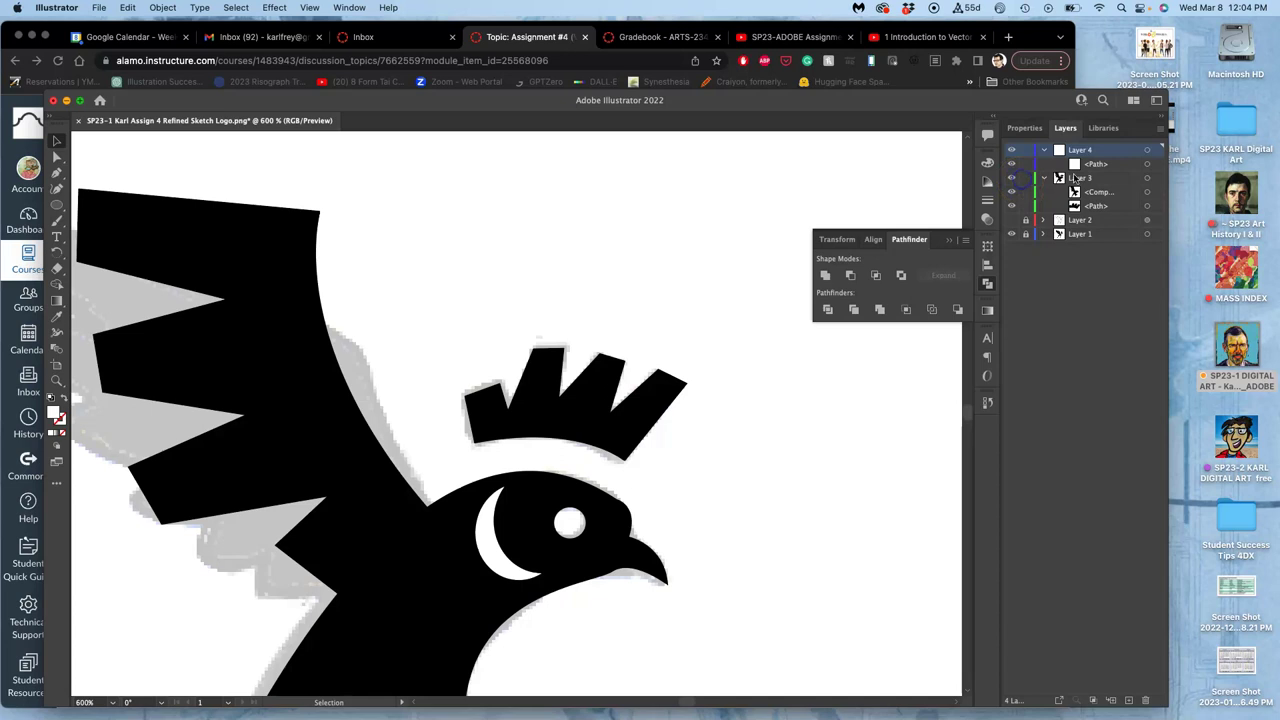
click(1147, 178)
click(1012, 150)
click(1012, 150)
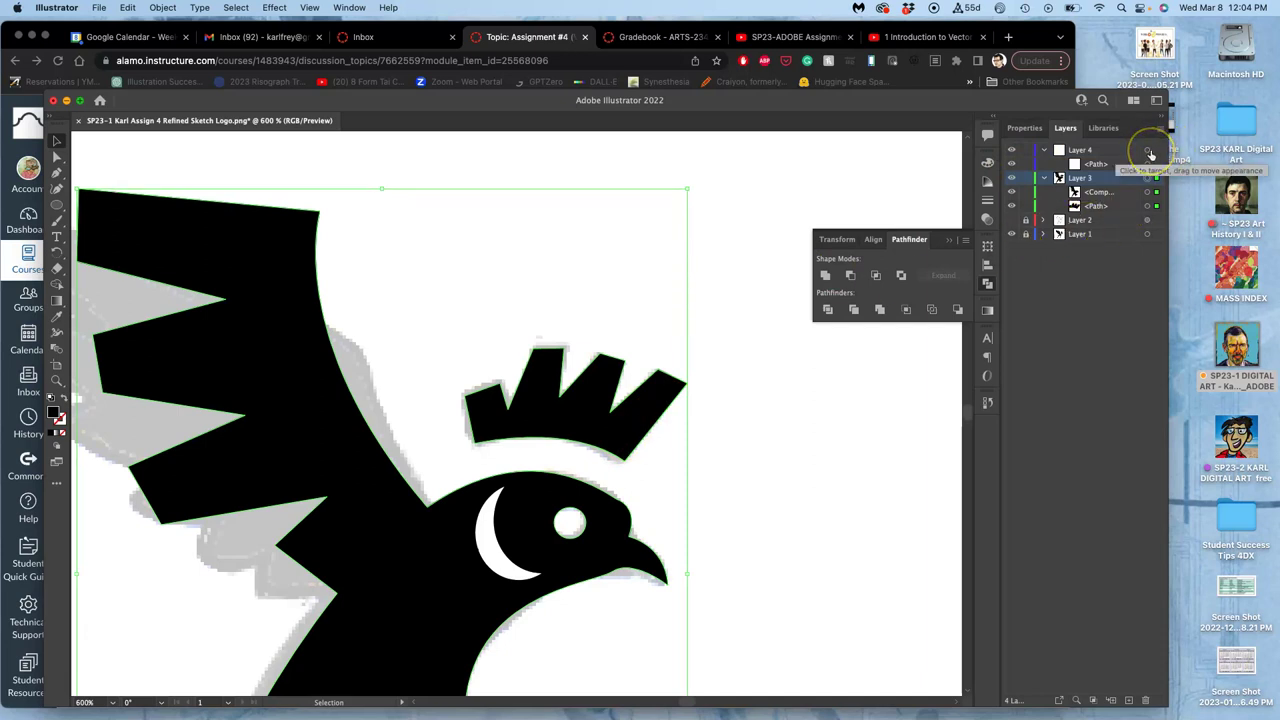
shift+click(1149, 150)
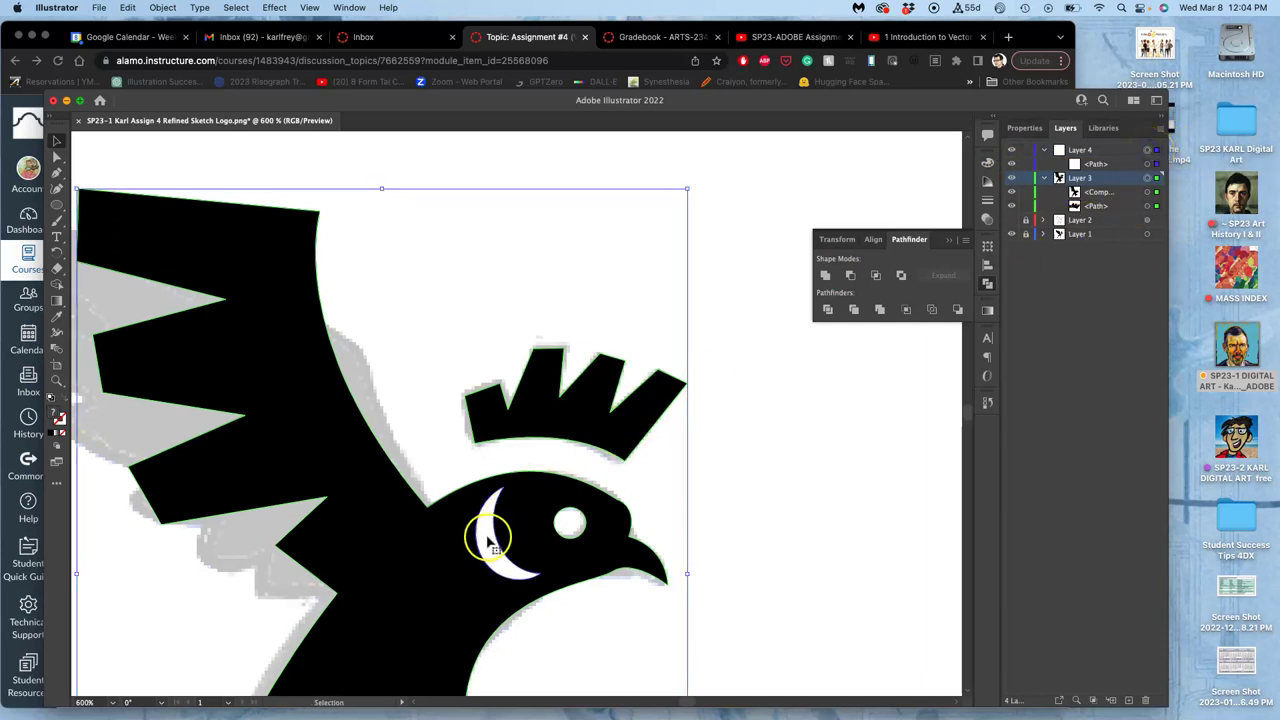
Try Pathfinder Minus Front on the selection twice, undoing each time it removes the bird body
click(57, 156)
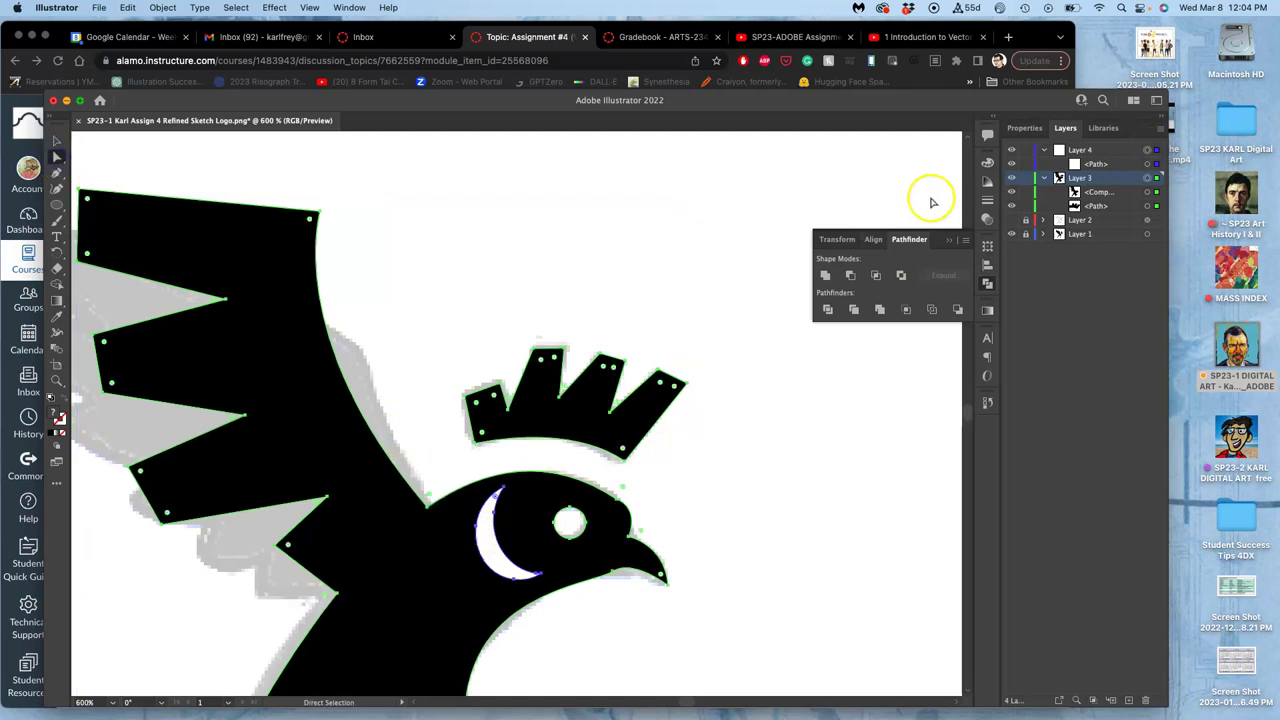
click(851, 275)
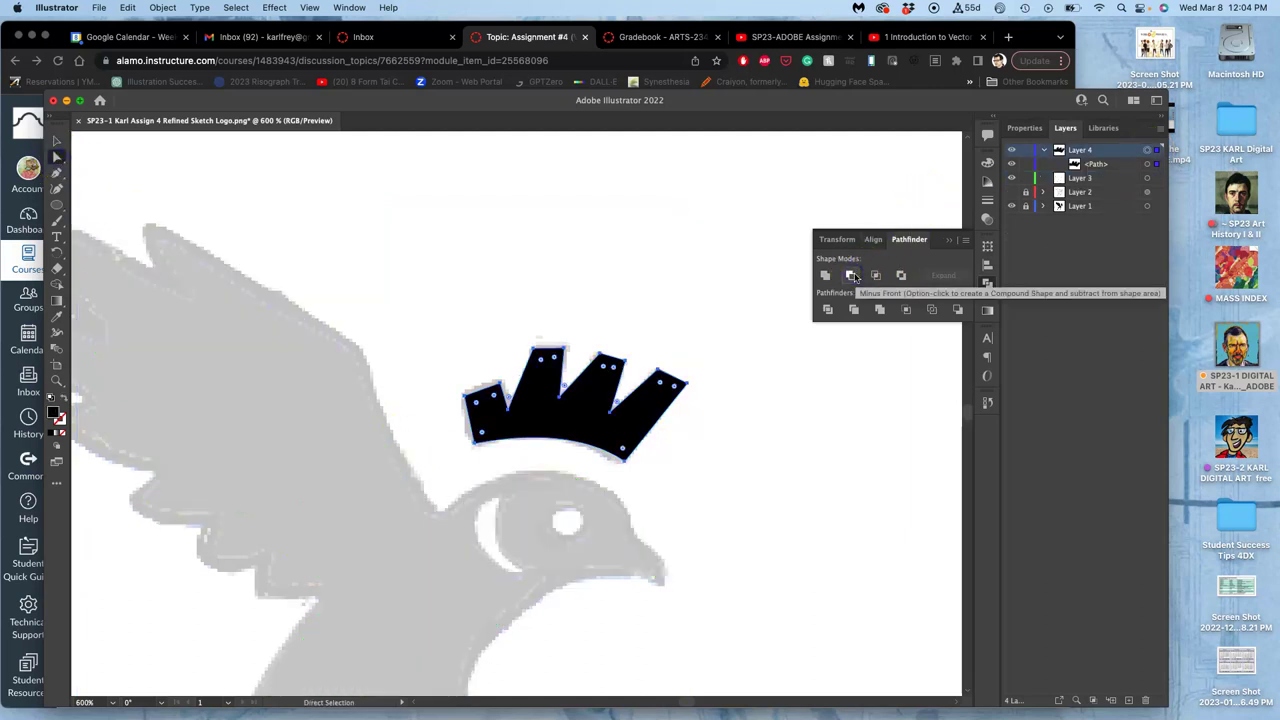
key(super+z)
click(744, 392)
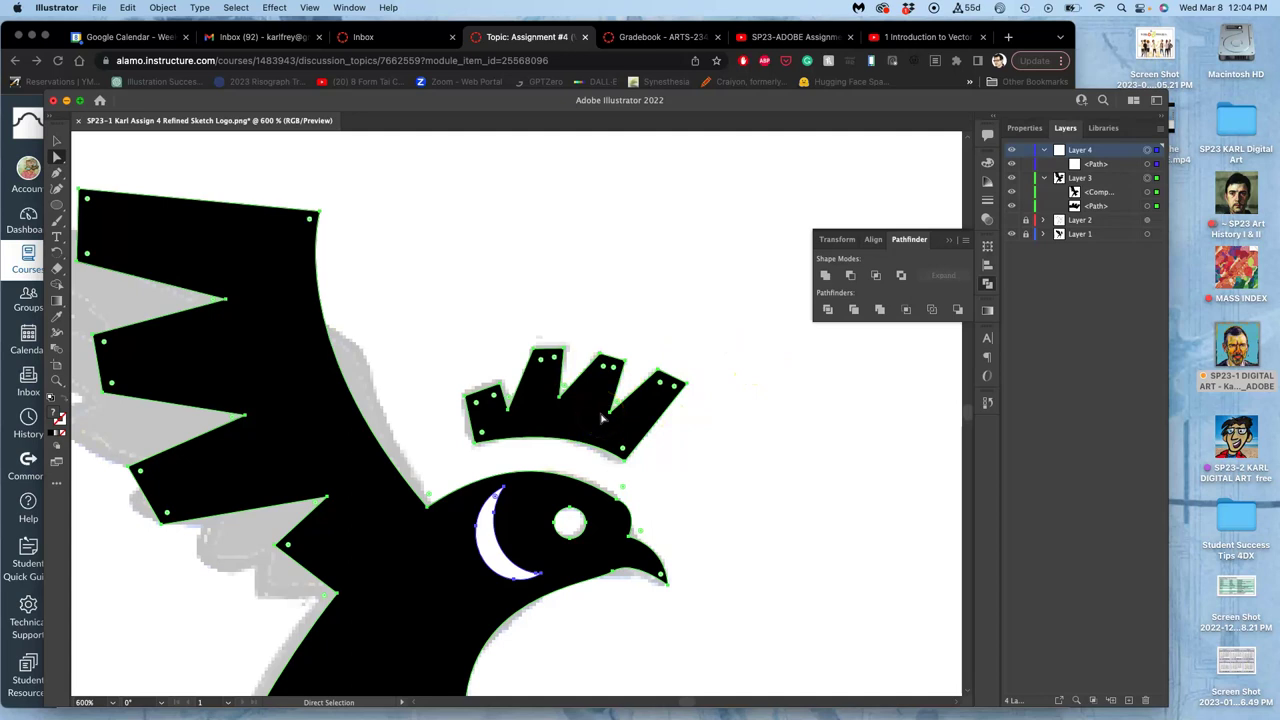
click(850, 275)
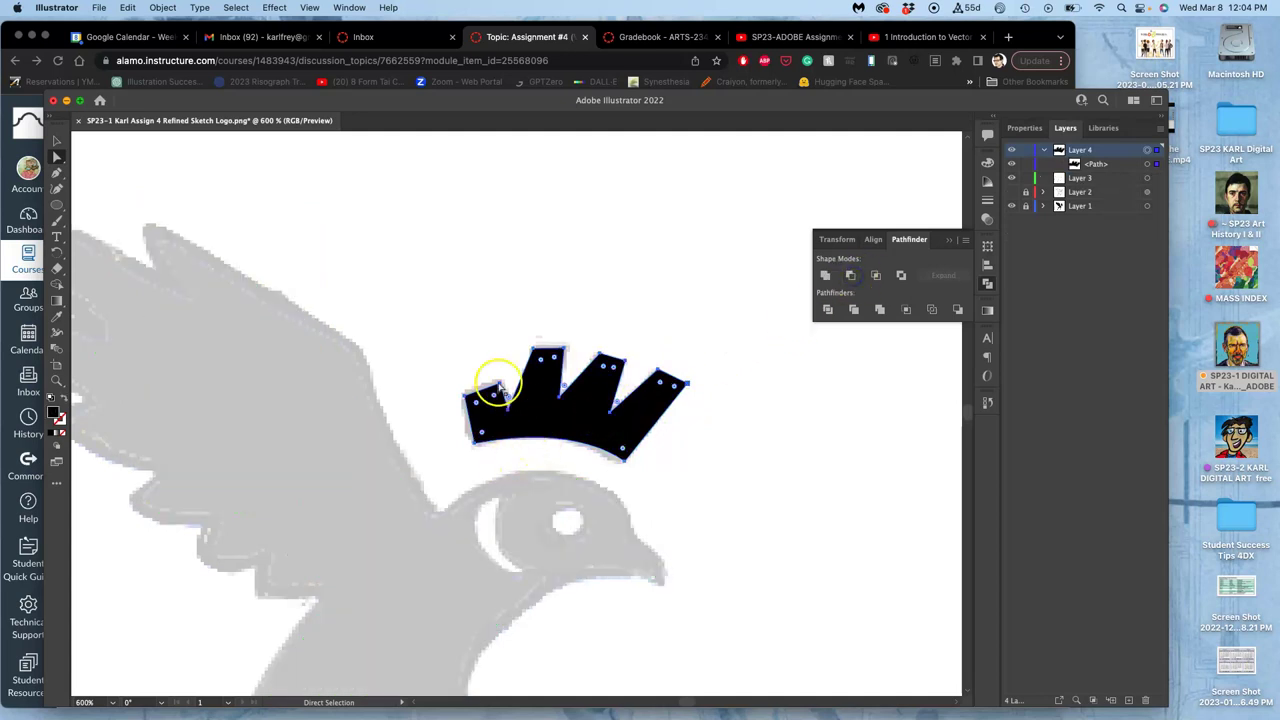
key(super+z)
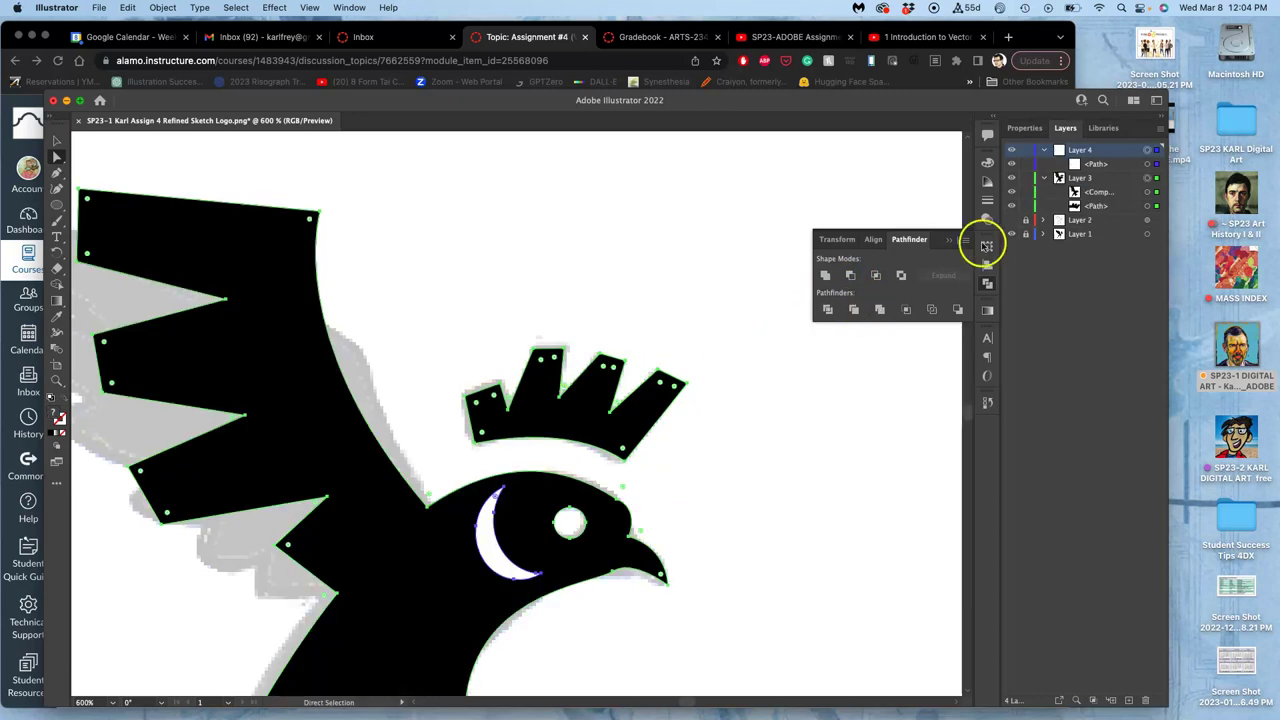
Select the wing-and-head shape plus the white crescent in Layers, apply Minus Front, then deselect and zoom out
click(1095, 191)
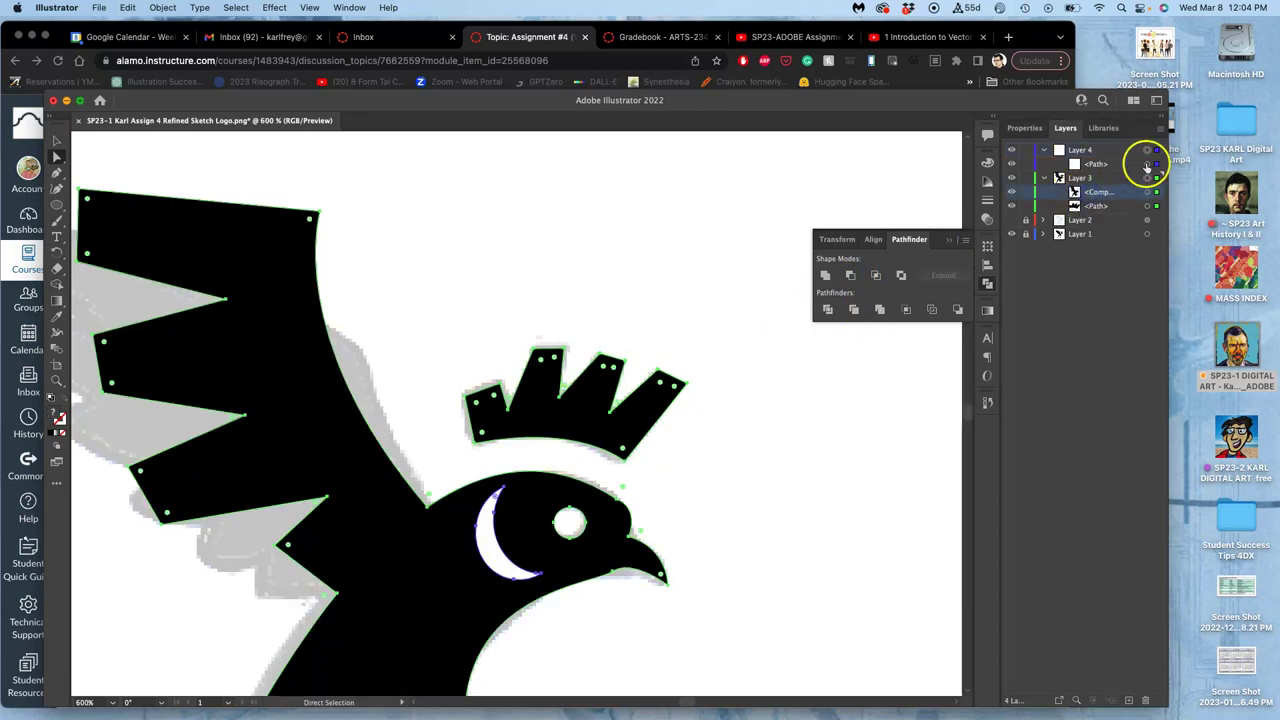
click(1147, 164)
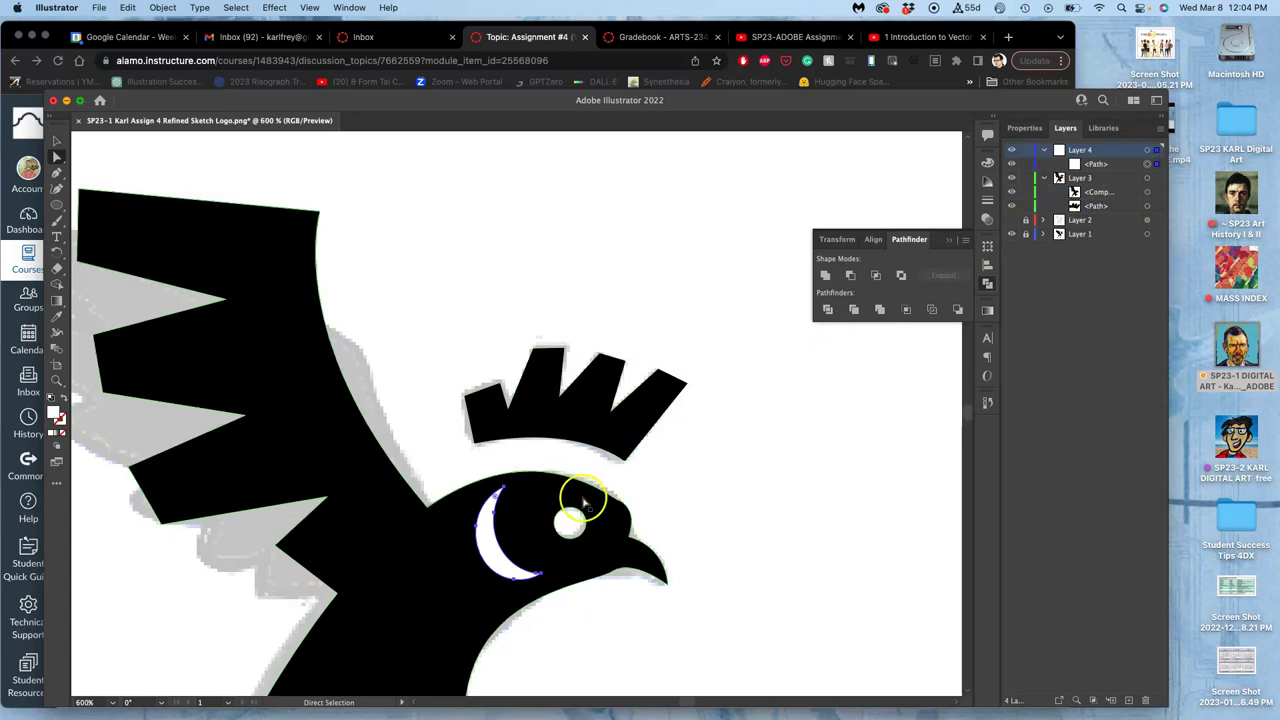
shift+click(1147, 191)
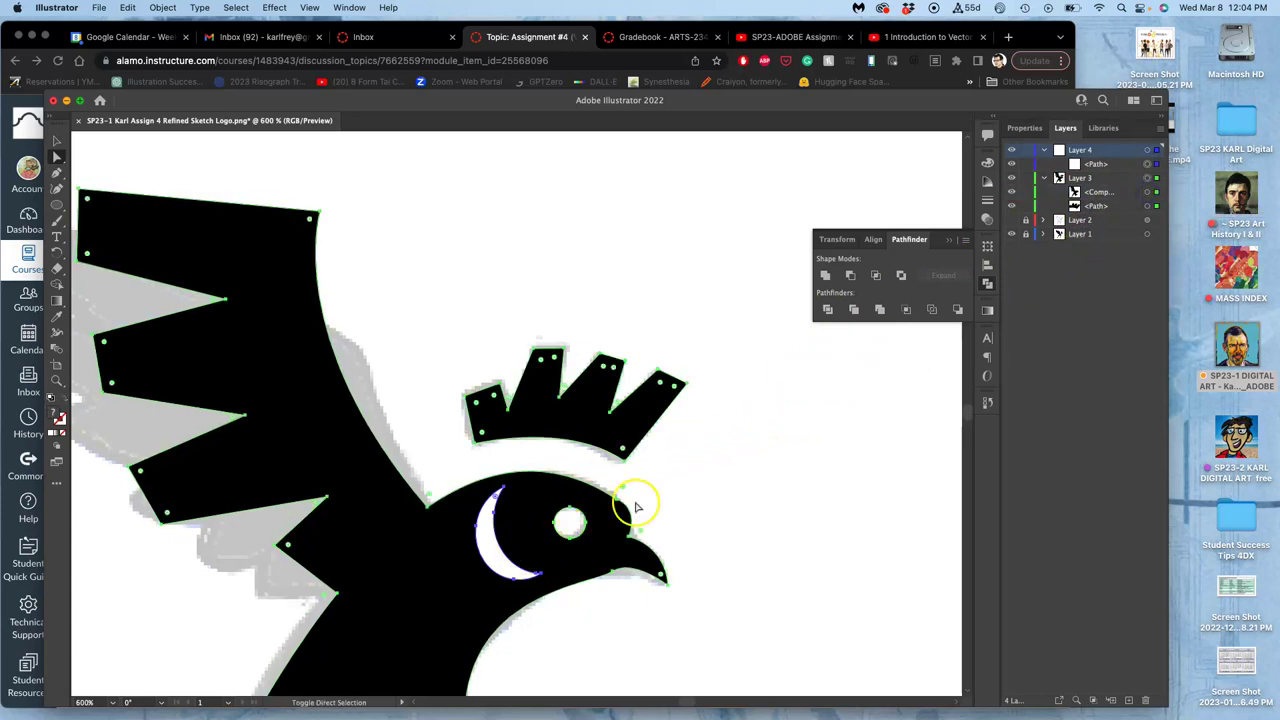
click(1149, 206)
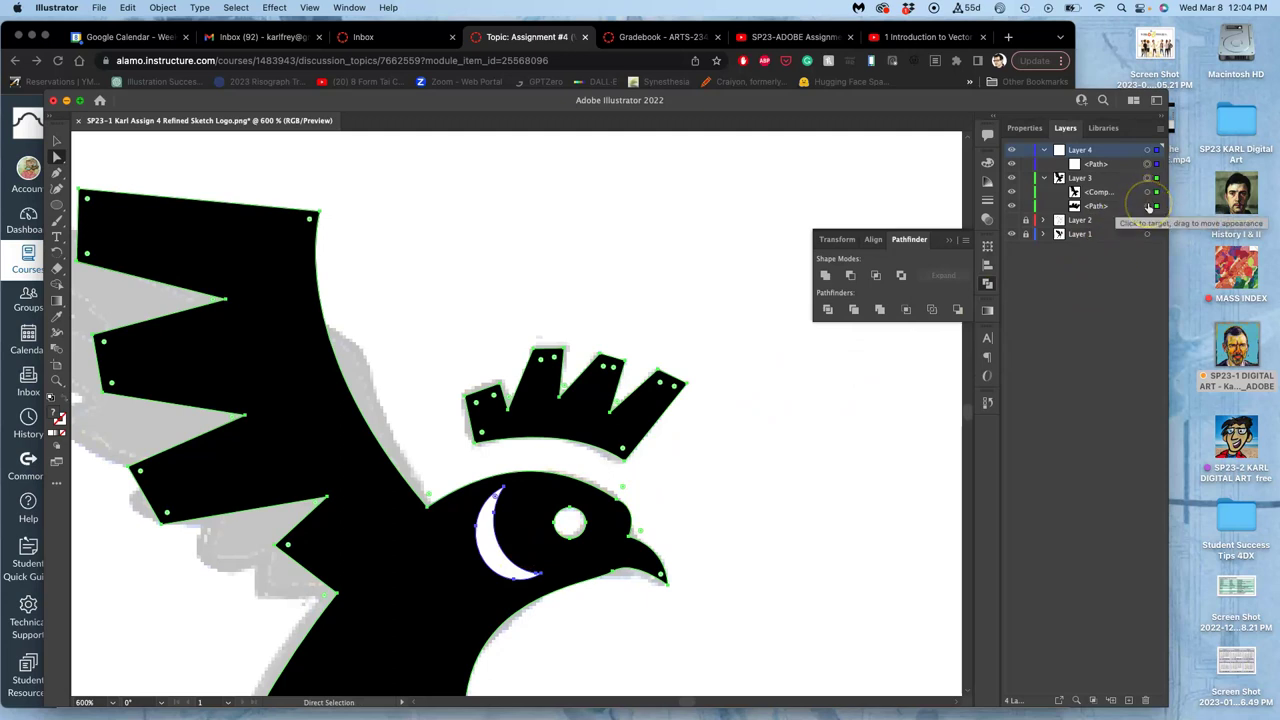
click(1149, 206)
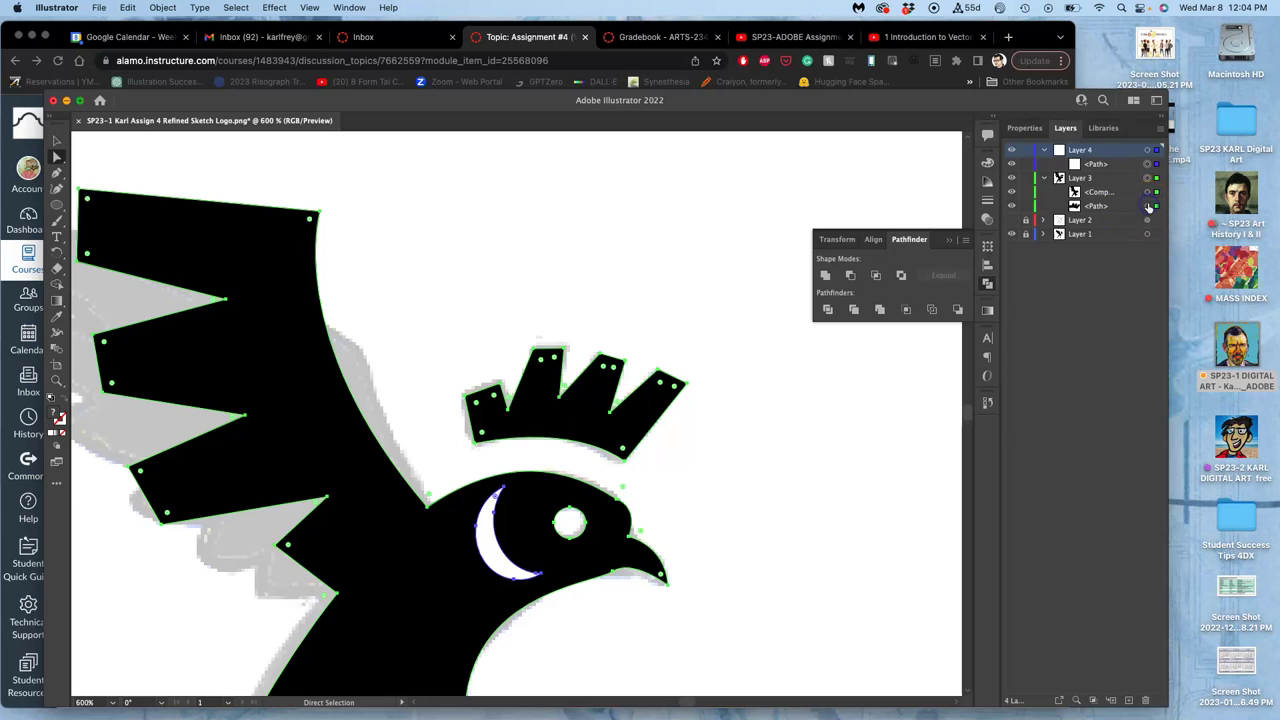
click(1149, 206)
click(1148, 193)
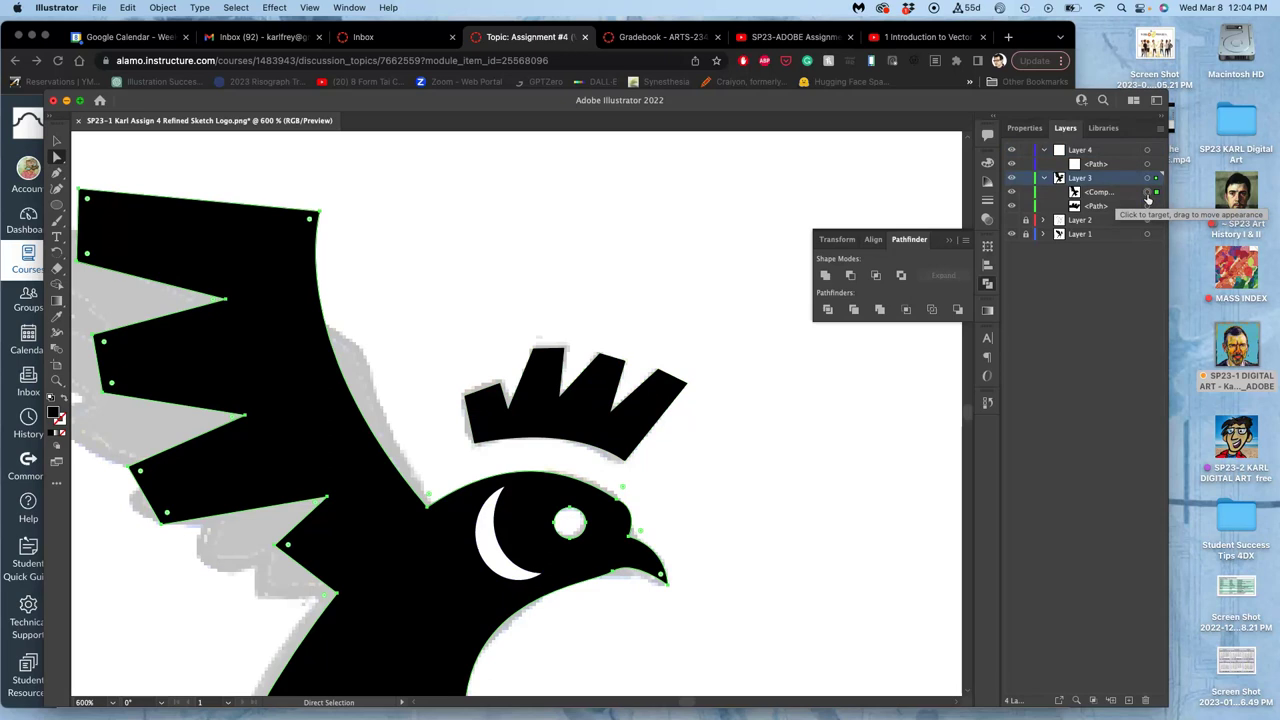
click(1148, 164)
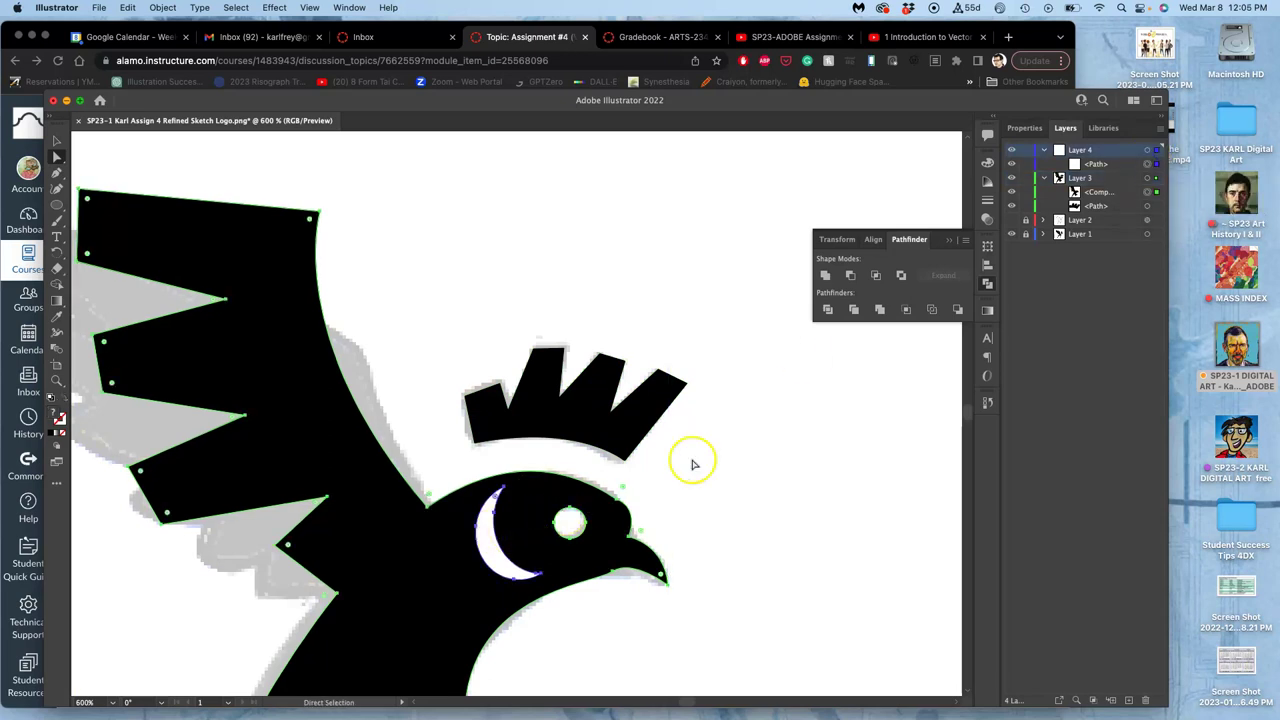
click(851, 276)
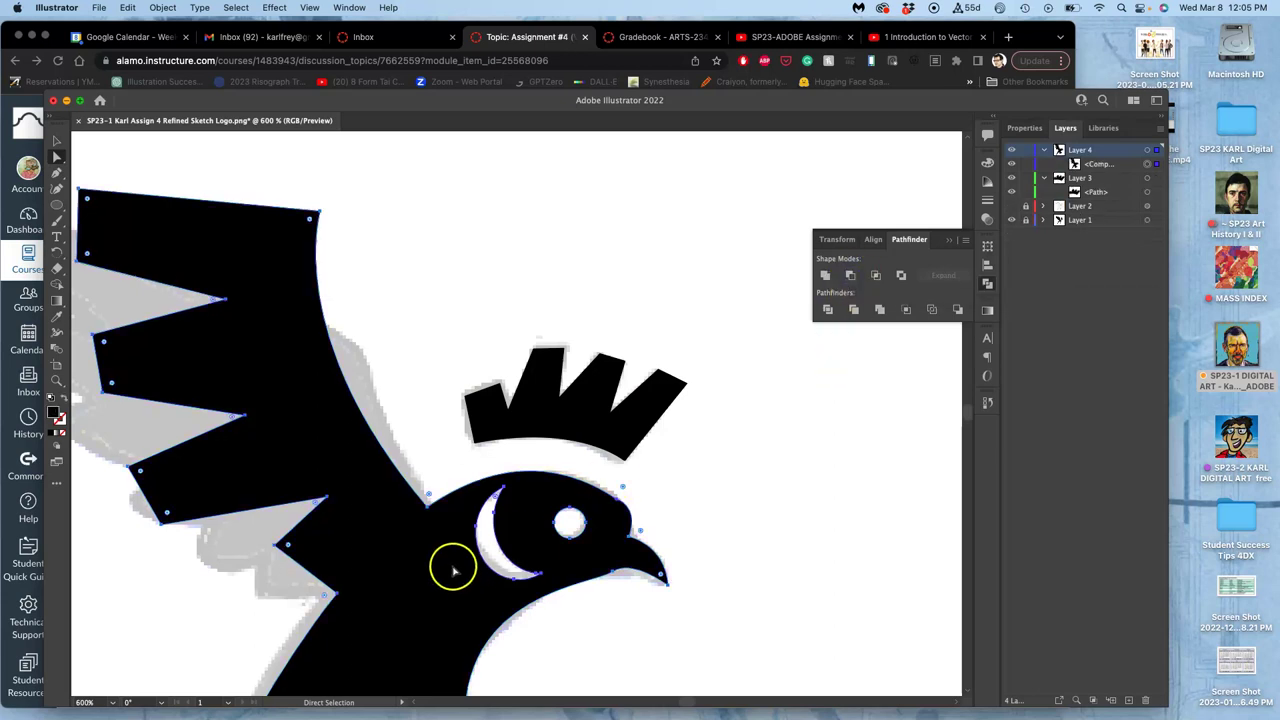
click(702, 506)
key(super+minus)
key(super+minus)
key(super+minus)
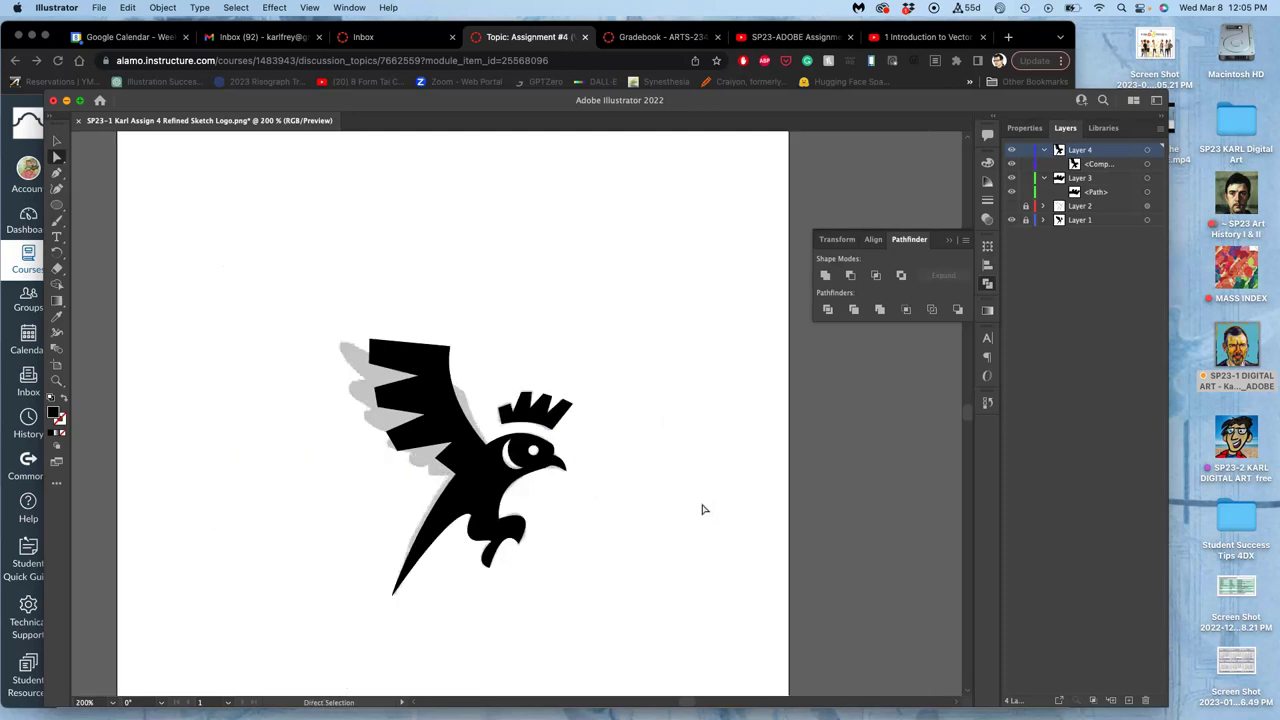
Hide the crown, black bird and grey filled sketch layers, then zoom in on the sketch's crown and eye
click(1011, 206)
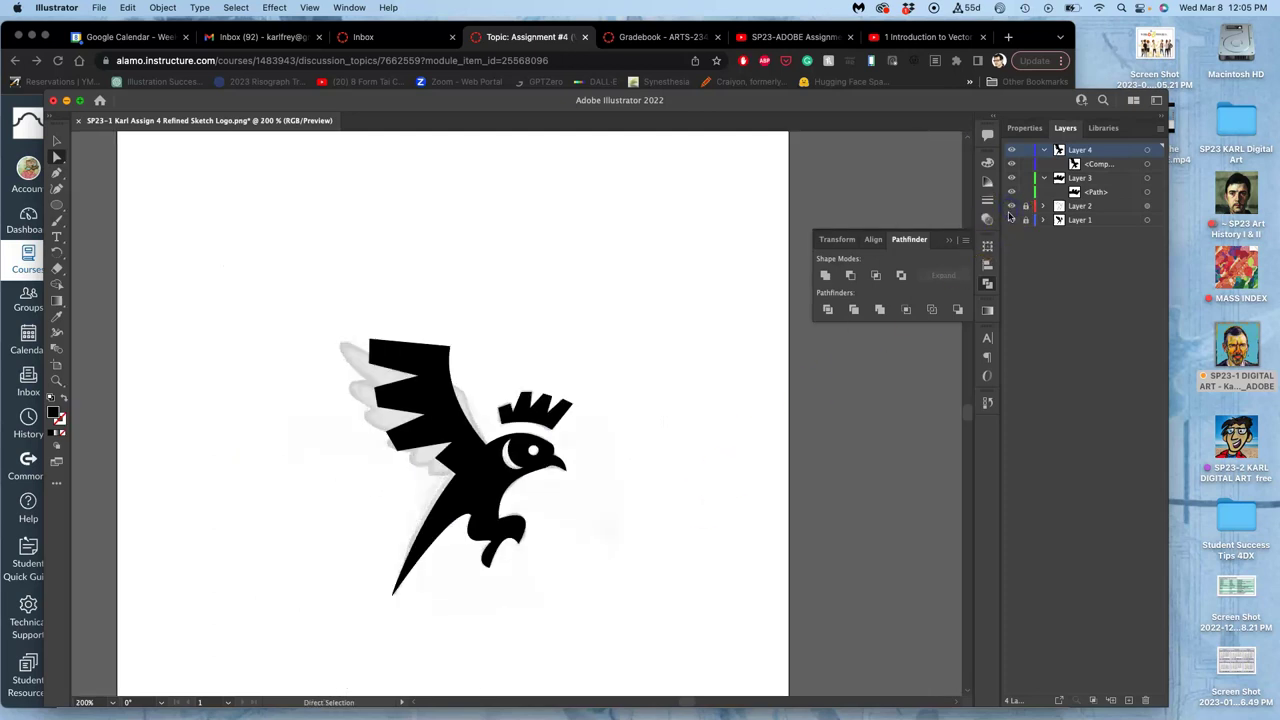
click(1012, 178)
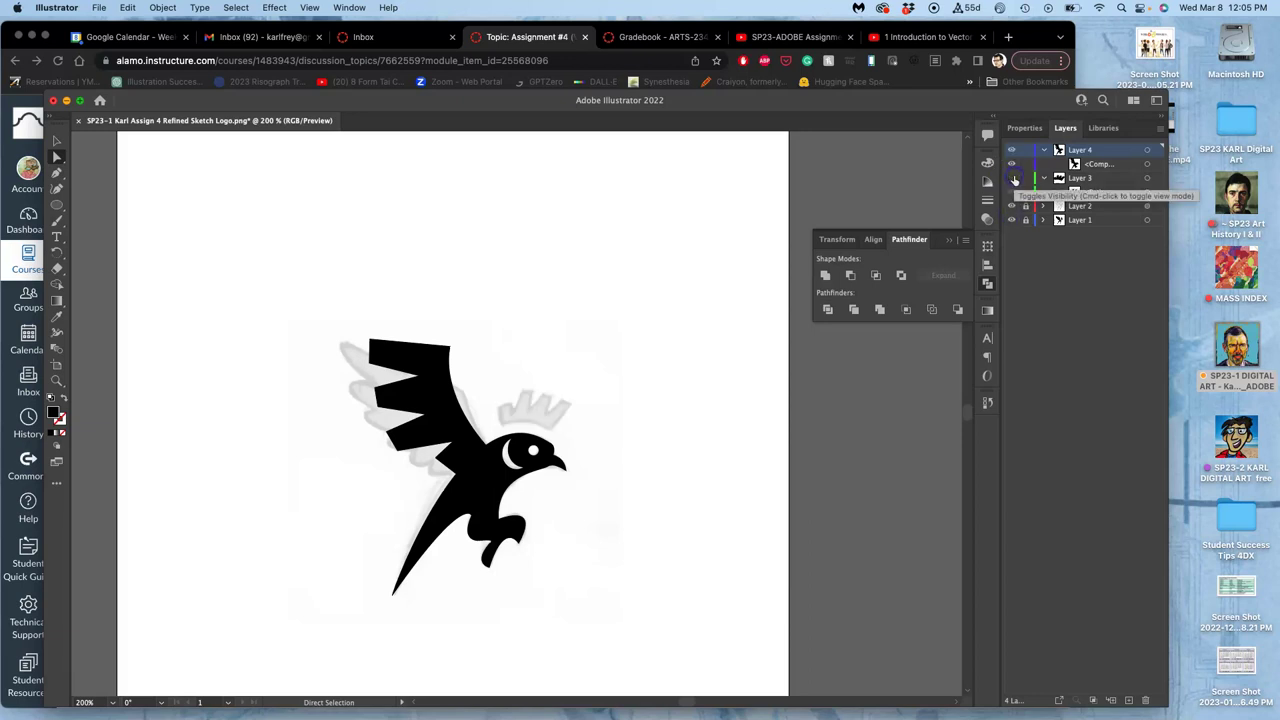
click(1011, 150)
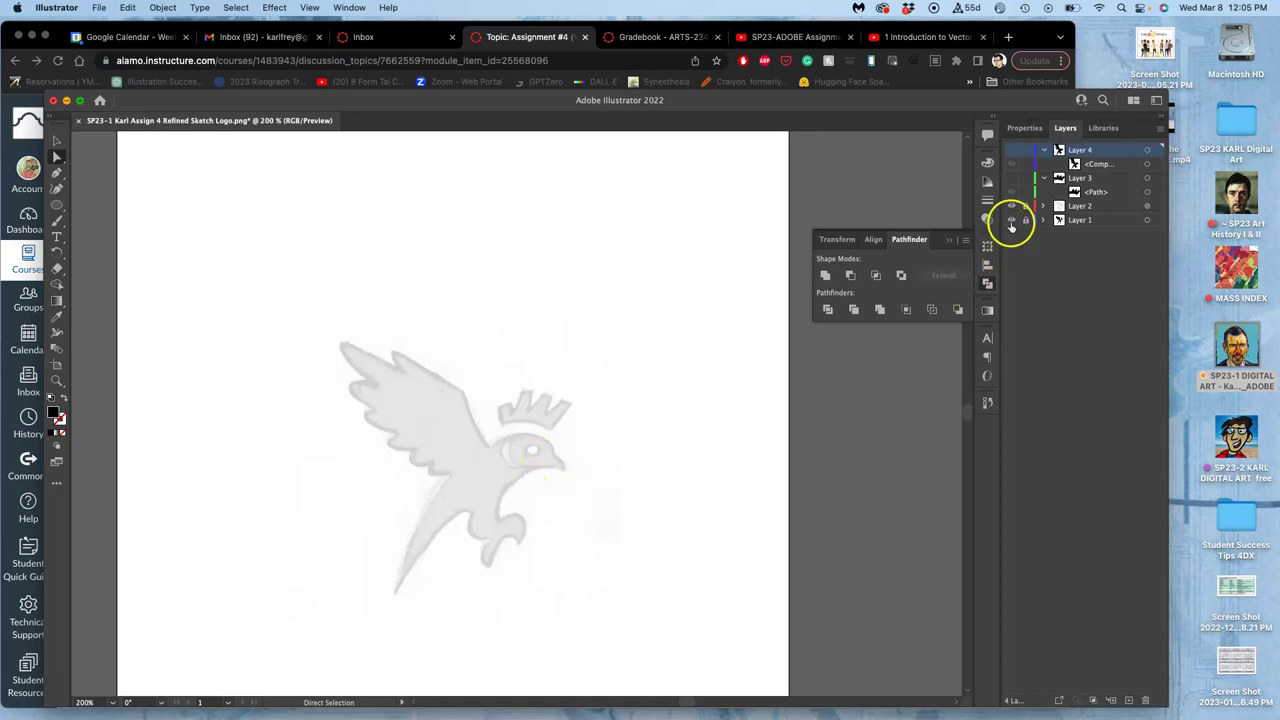
click(1011, 220)
key(super+equal)
key(super+equal)
key(super+equal)
key(super+equal)
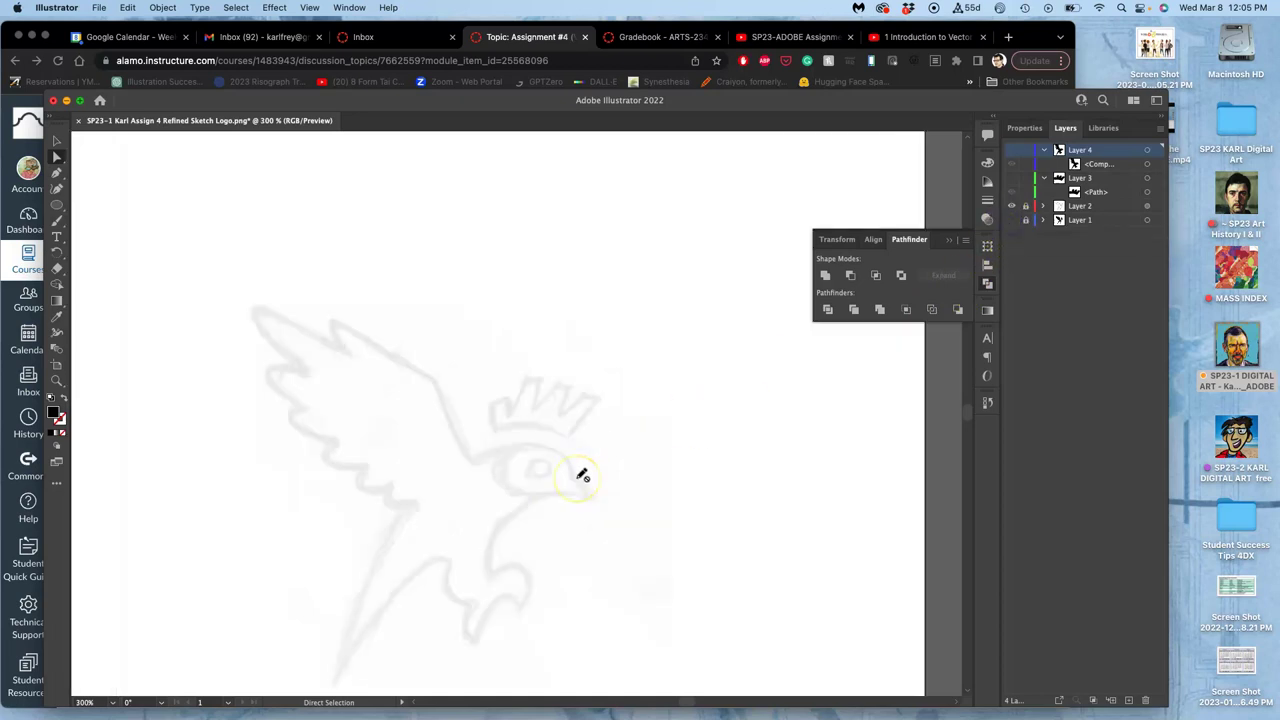
scroll(583, 476, down, 5)
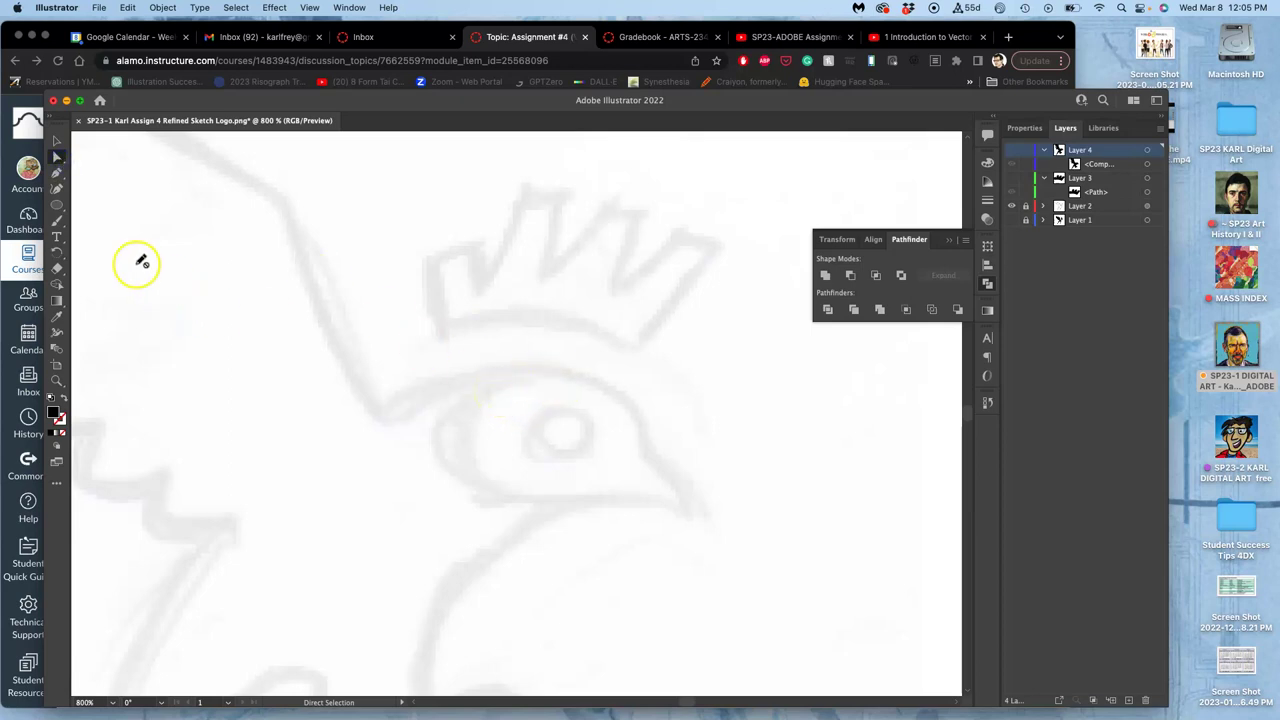
Lock the finished artwork layers, leaving the black bird and crown layers hidden again
click(57, 172)
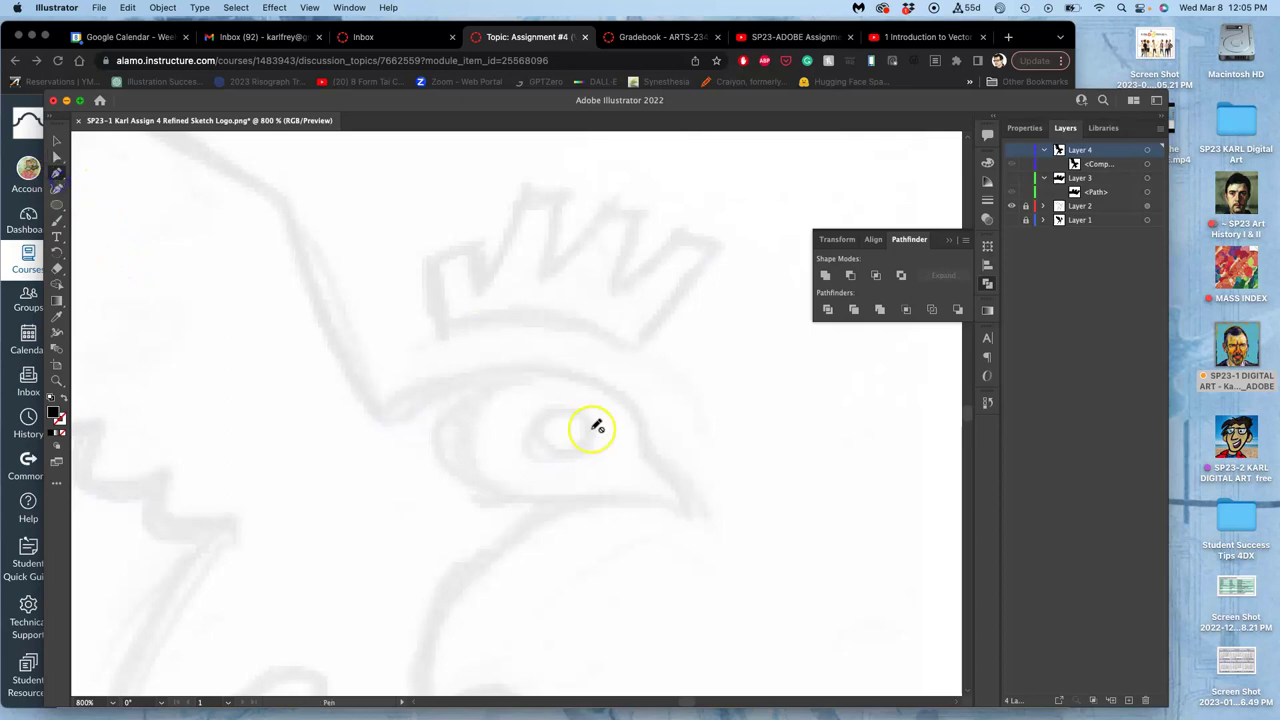
click(1033, 154)
click(1011, 150)
click(1025, 178)
click(1011, 179)
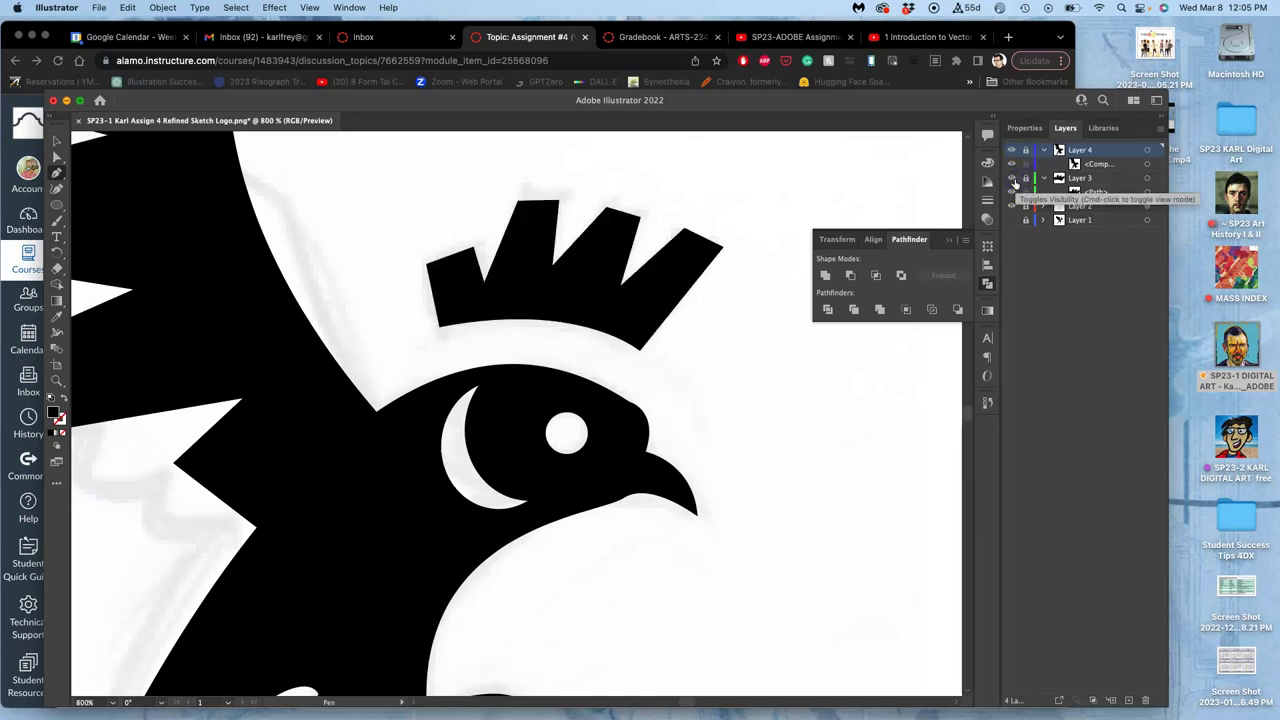
click(1012, 180)
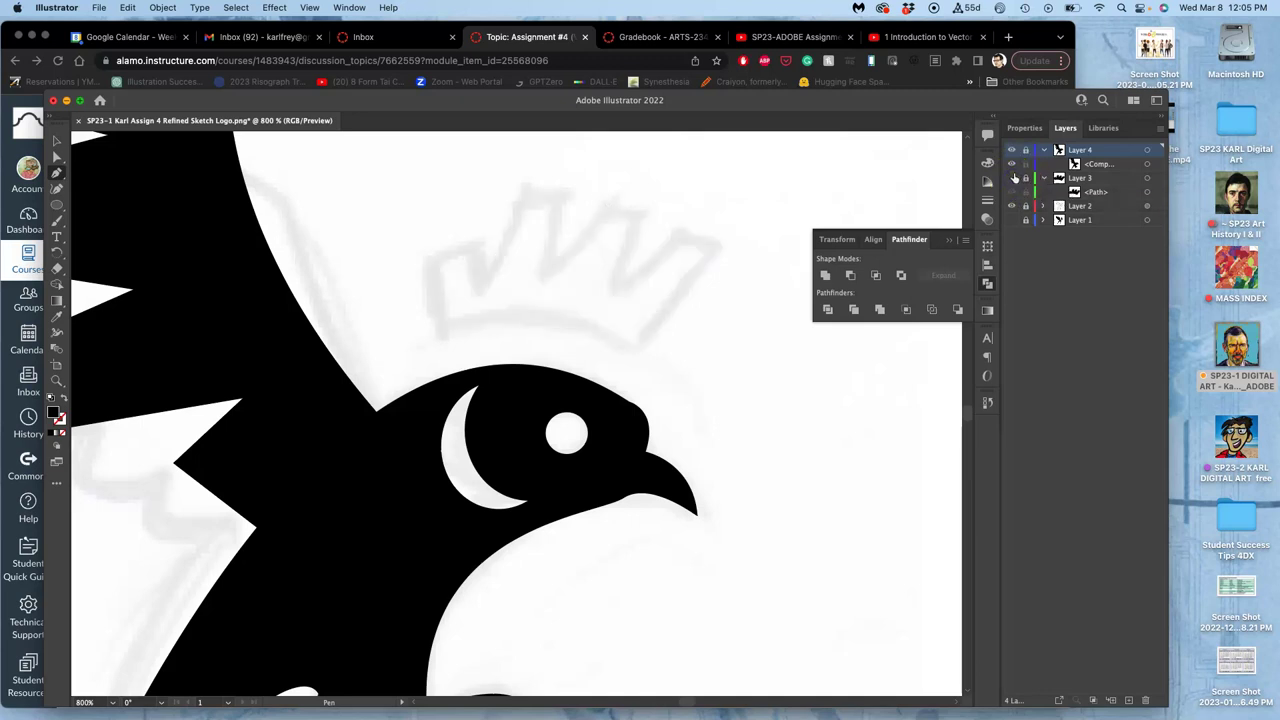
click(1011, 150)
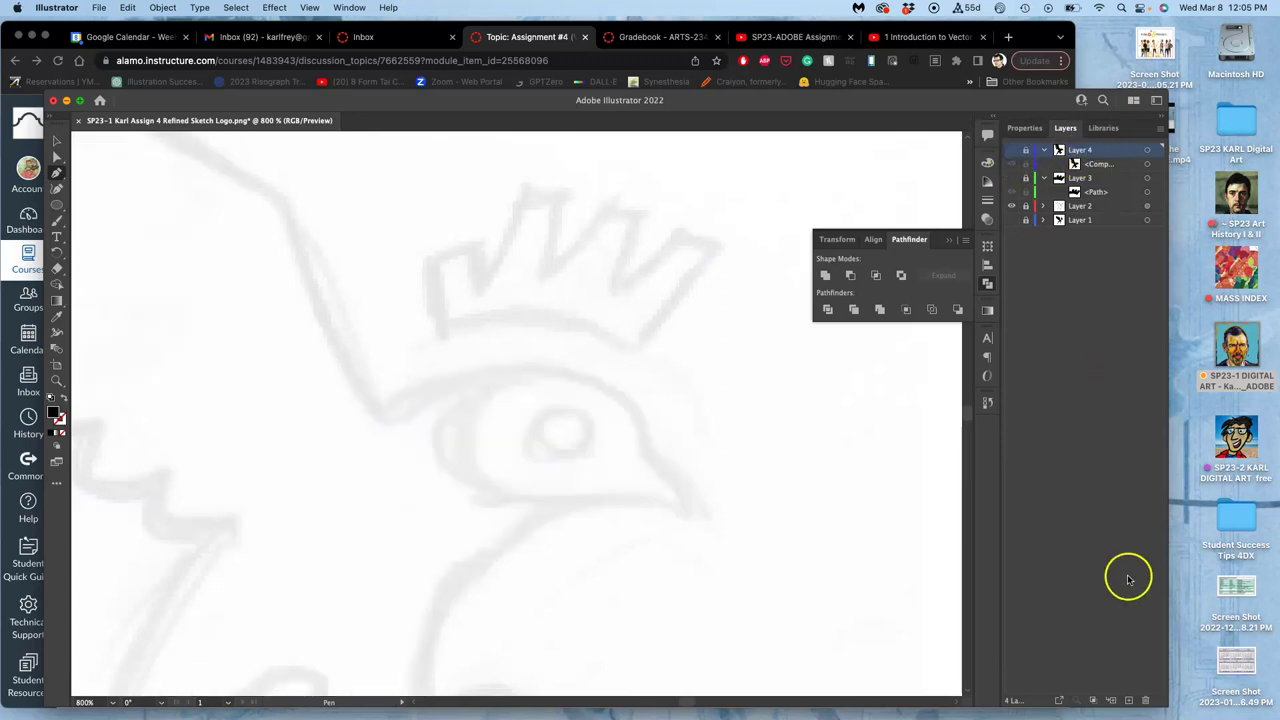
Create Layer 5 and draw a small black Ellipse circle over the sketch's eye, then deselect it
click(1129, 700)
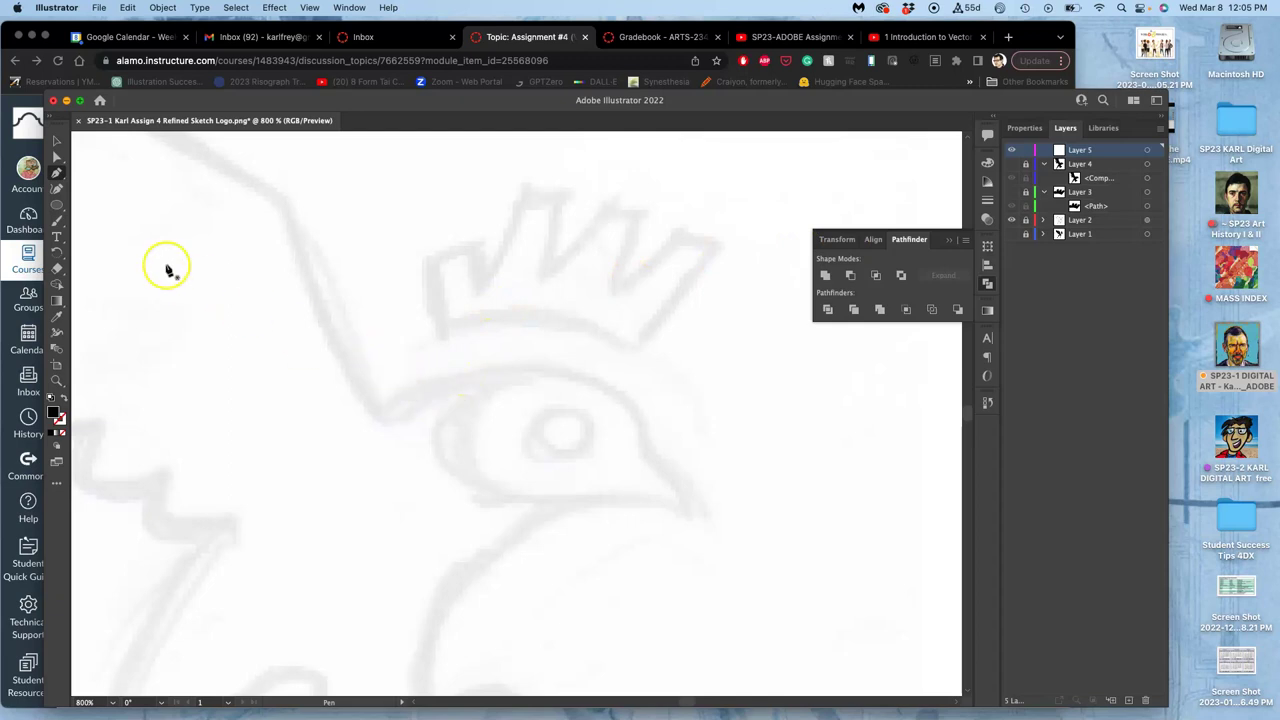
click(57, 204)
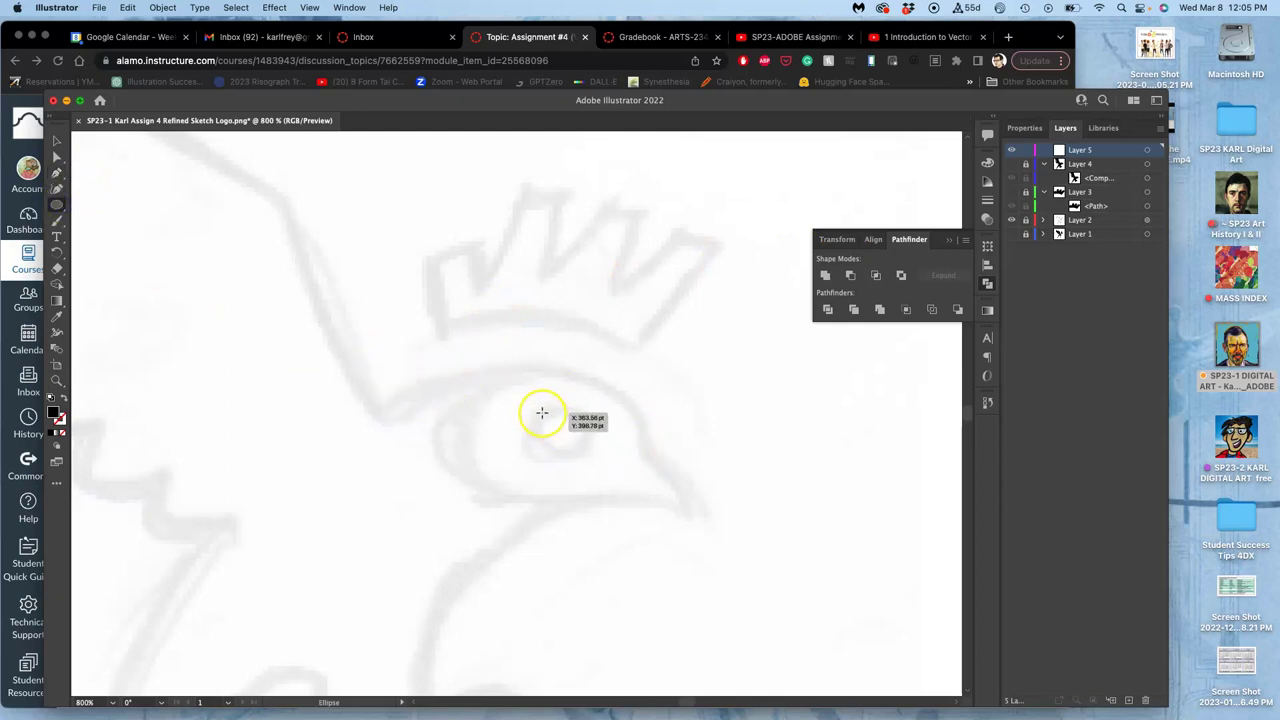
drag(542, 413, 590, 457)
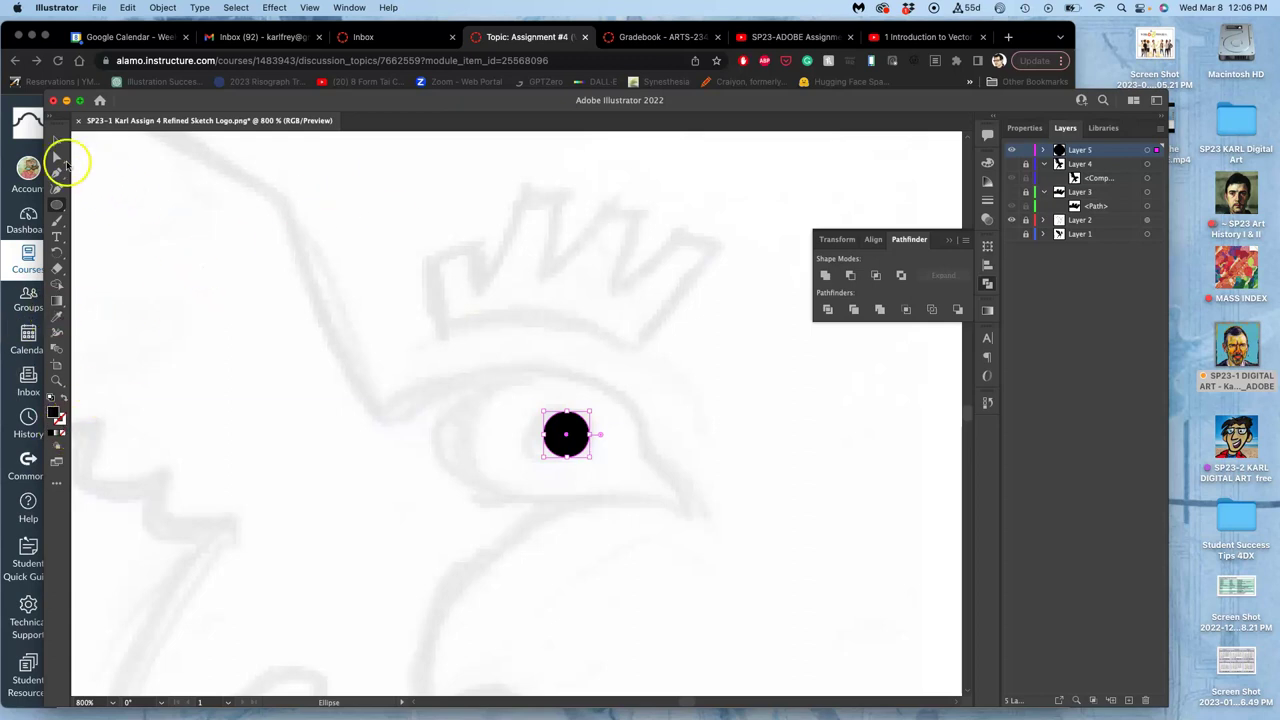
click(57, 157)
click(283, 183)
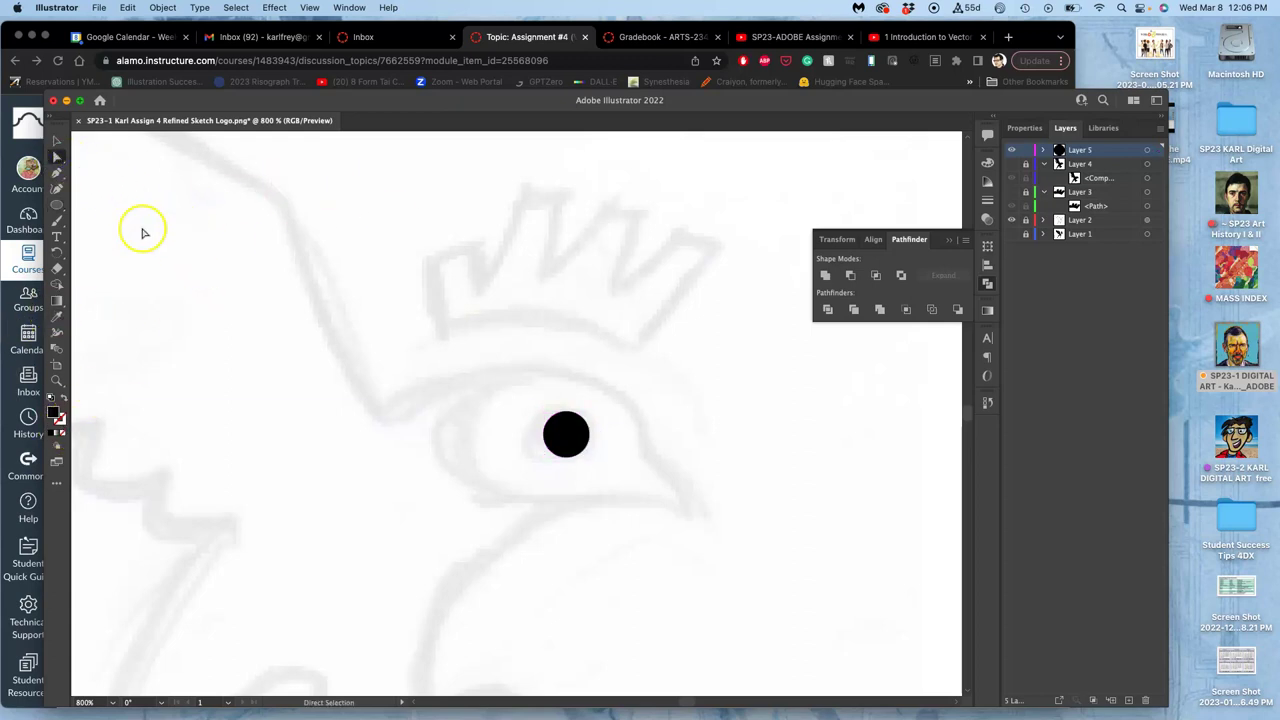
click(62, 222)
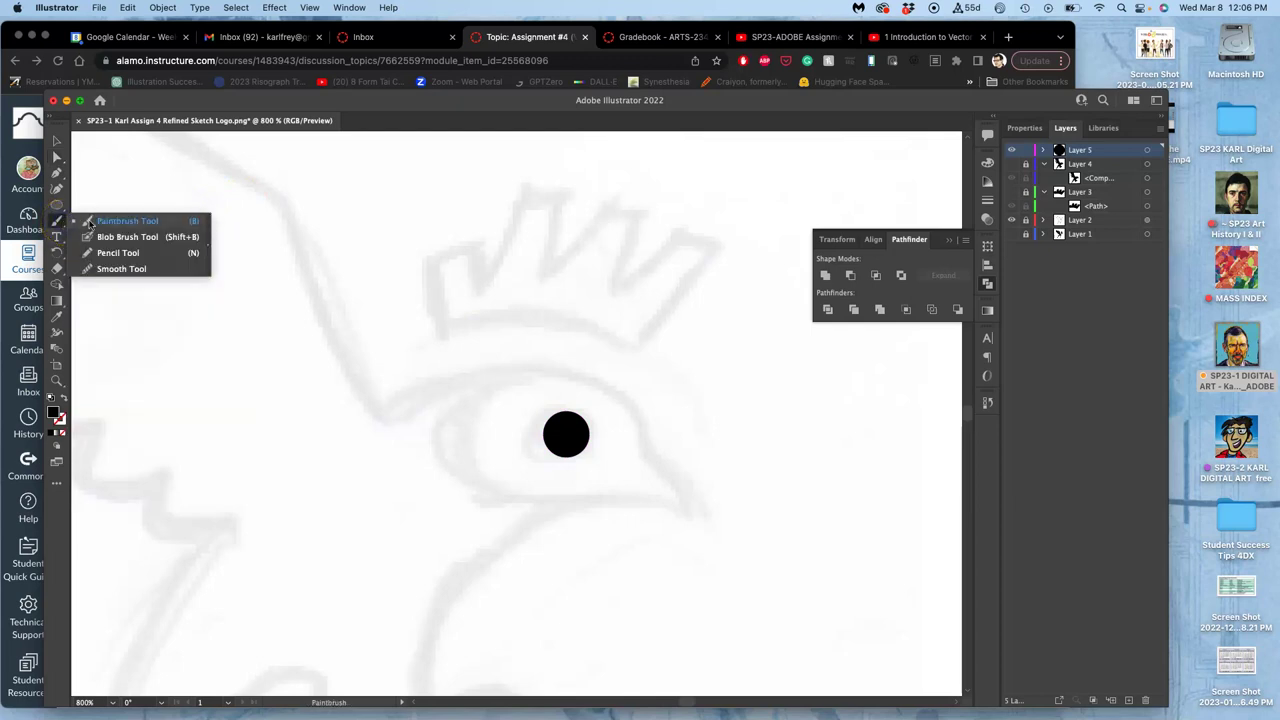
drag(89, 222, 117, 254)
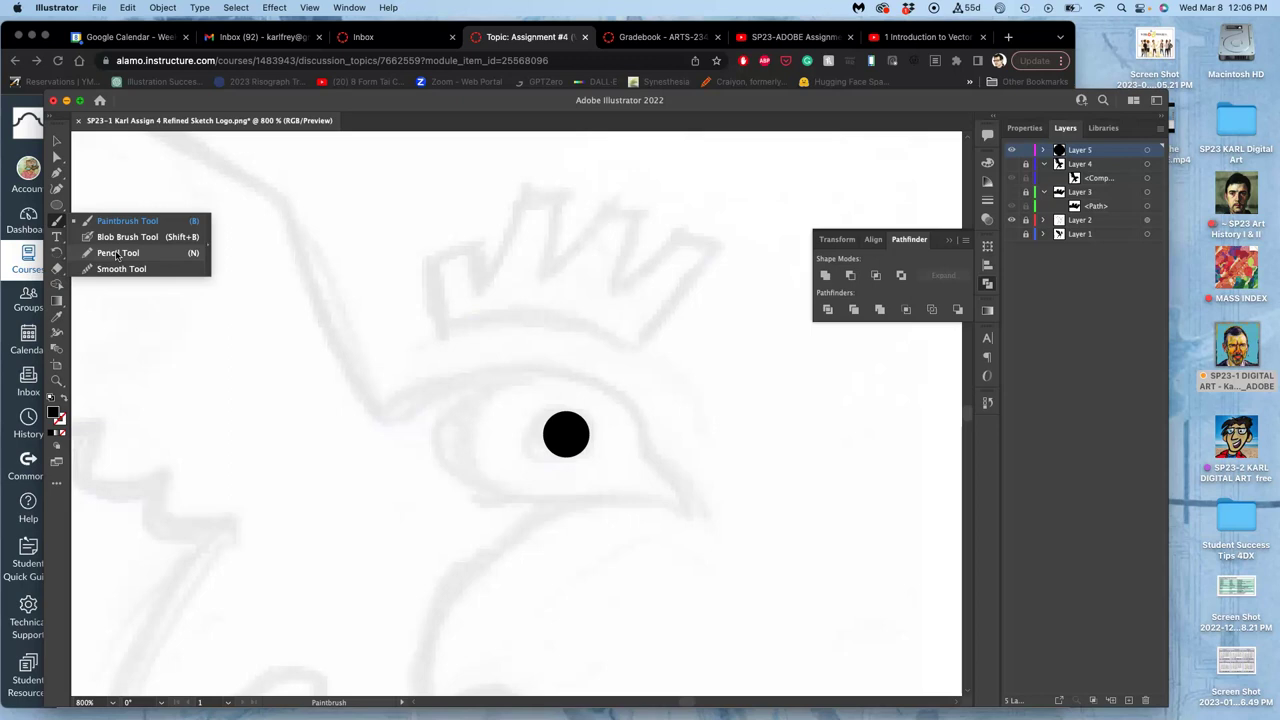
click(117, 253)
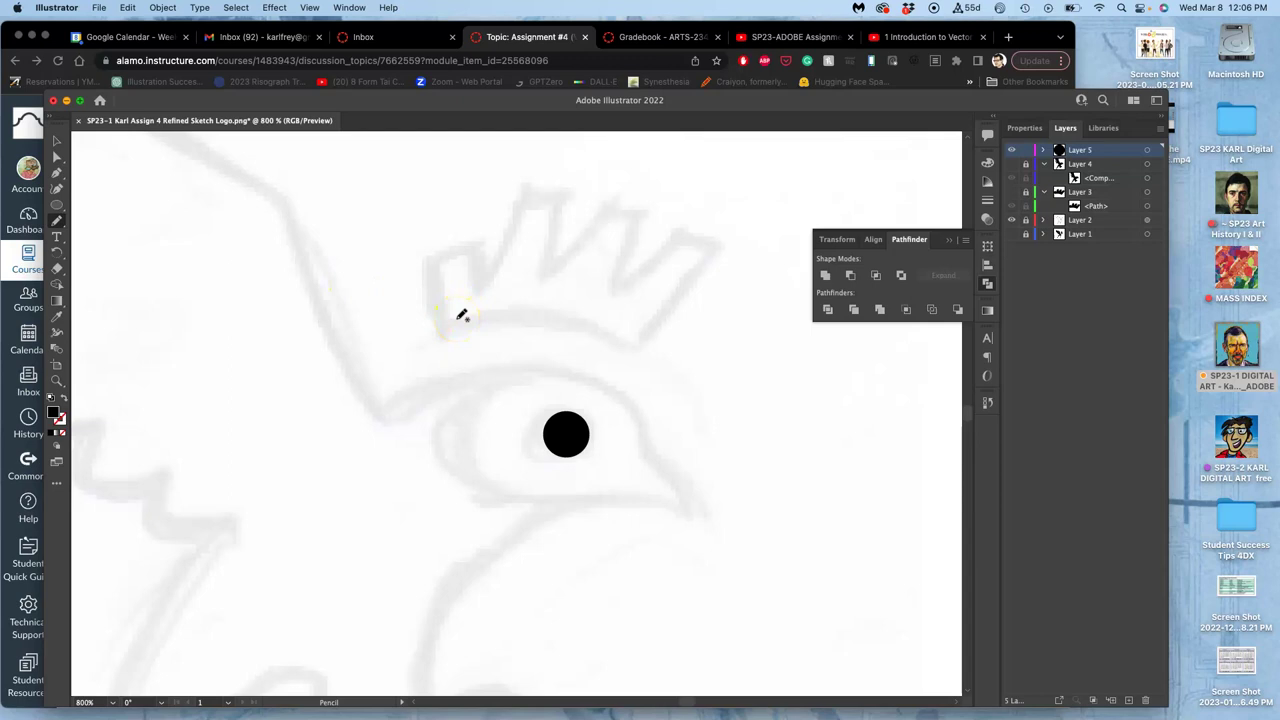
mouse_move(455, 318)
mouse_down()
mouse_move(499, 286)
mouse_move(622, 324)
mouse_move(753, 401)
mouse_move(598, 255)
mouse_move(466, 257)
mouse_move(424, 299)
mouse_move(451, 348)
mouse_move(454, 318)
mouse_up()
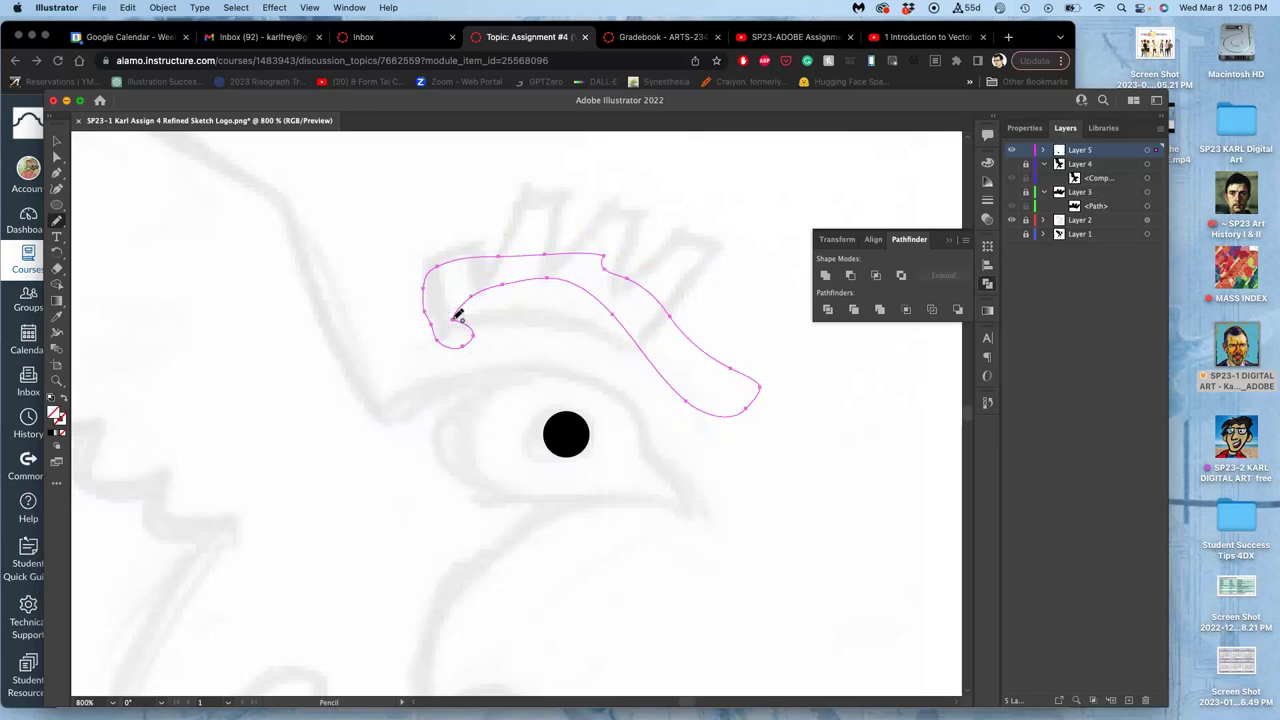
mouse_move(422, 314)
mouse_down()
mouse_move(441, 270)
mouse_move(539, 256)
mouse_move(637, 276)
mouse_move(672, 318)
mouse_move(675, 353)
mouse_move(591, 325)
mouse_up()
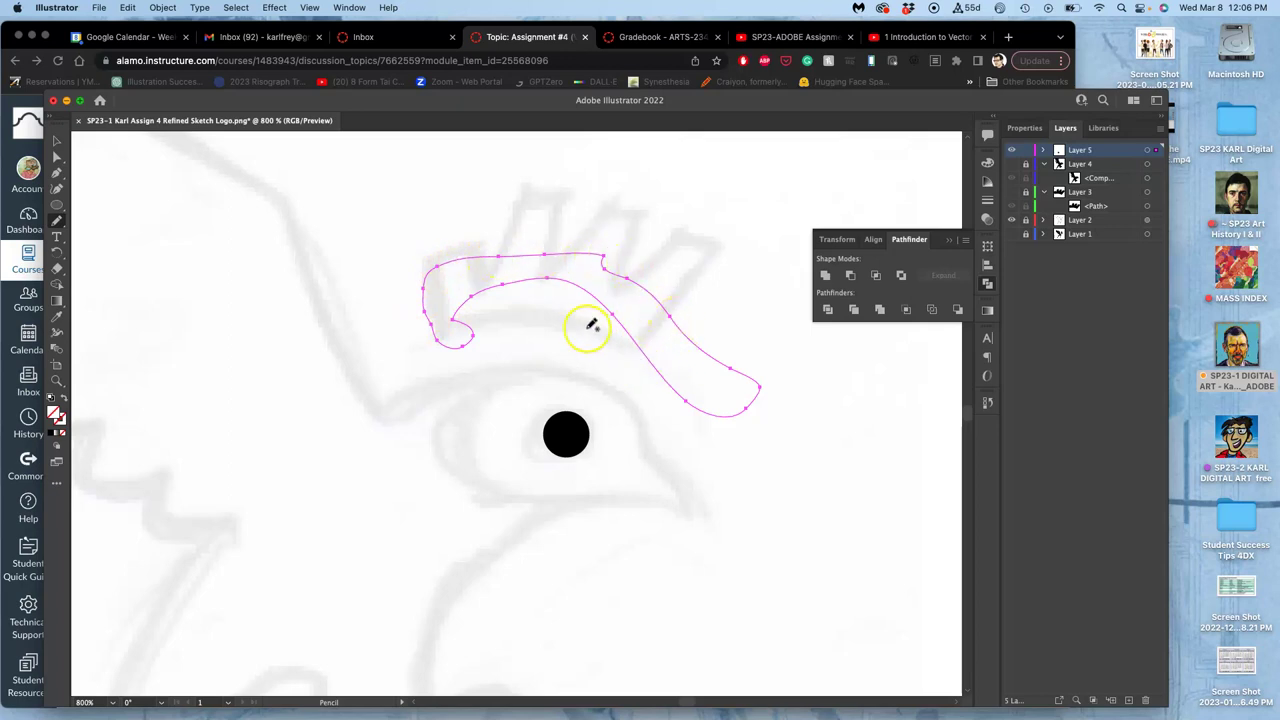
click(58, 417)
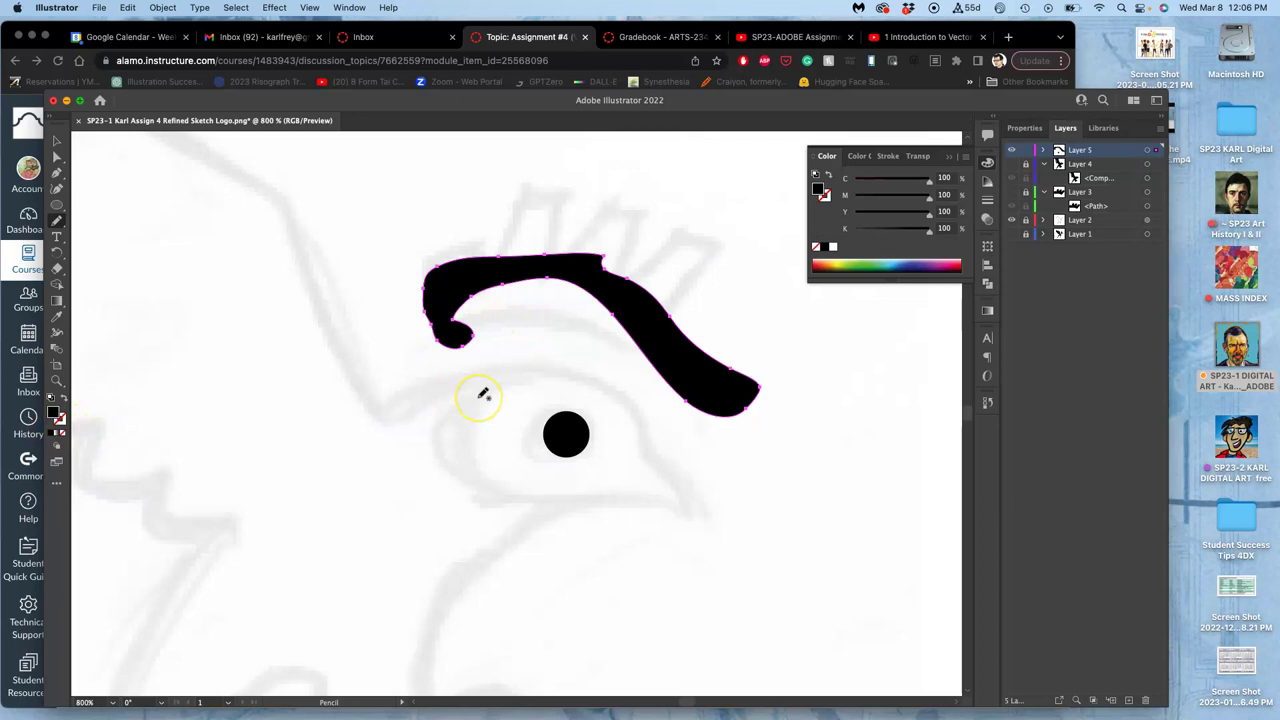
key(Delete)
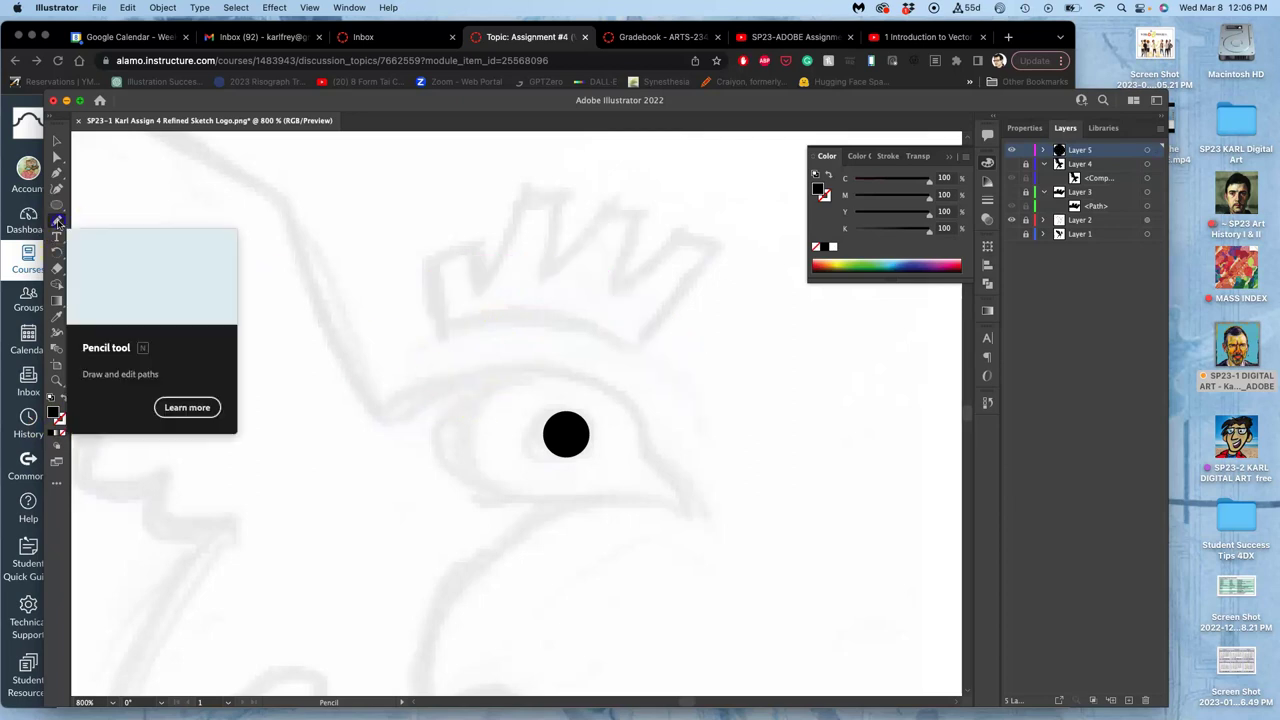
Set the Pencil tool's Fidelity slider near Smooth in its options and confirm
double_click(57, 222)
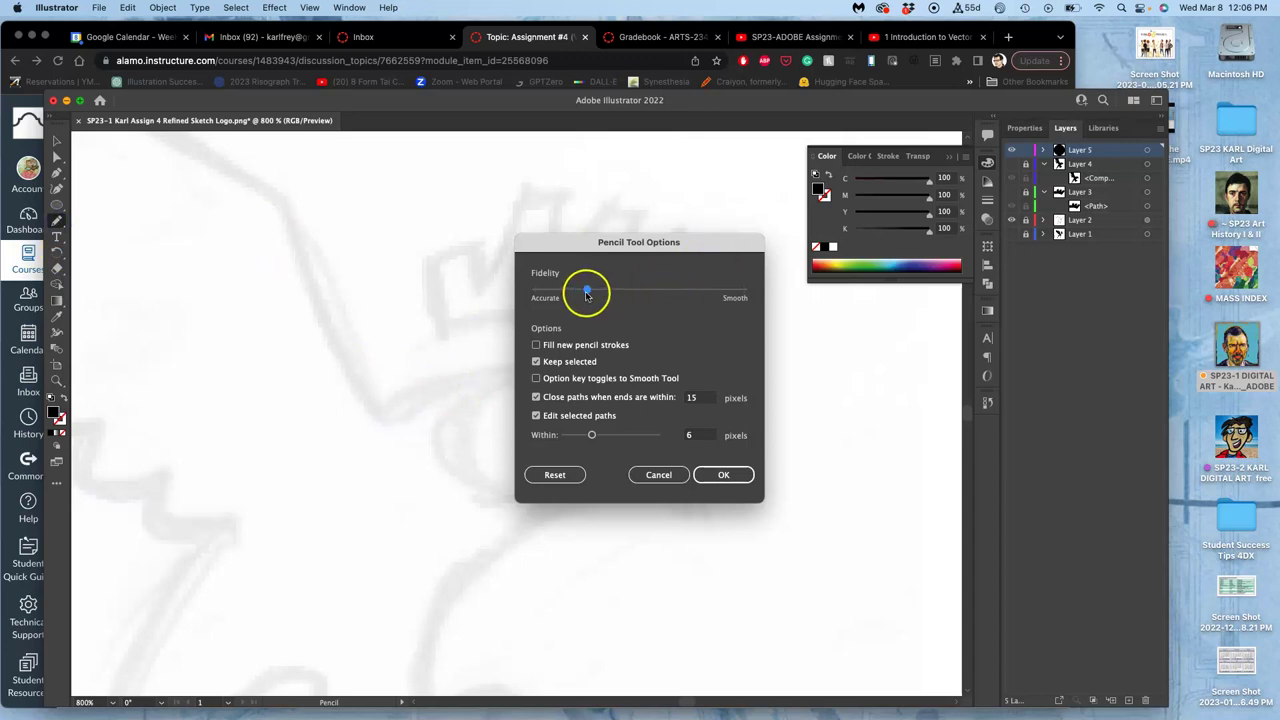
drag(561, 292, 695, 291)
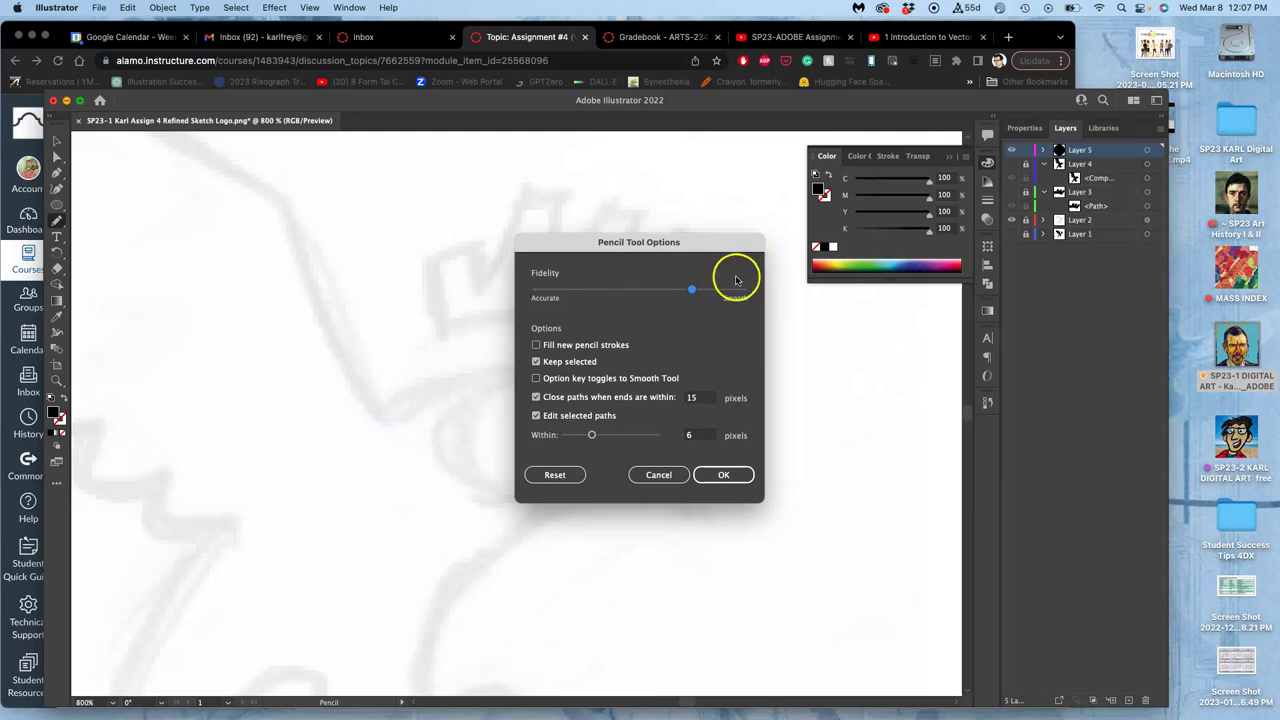
click(731, 480)
click(728, 475)
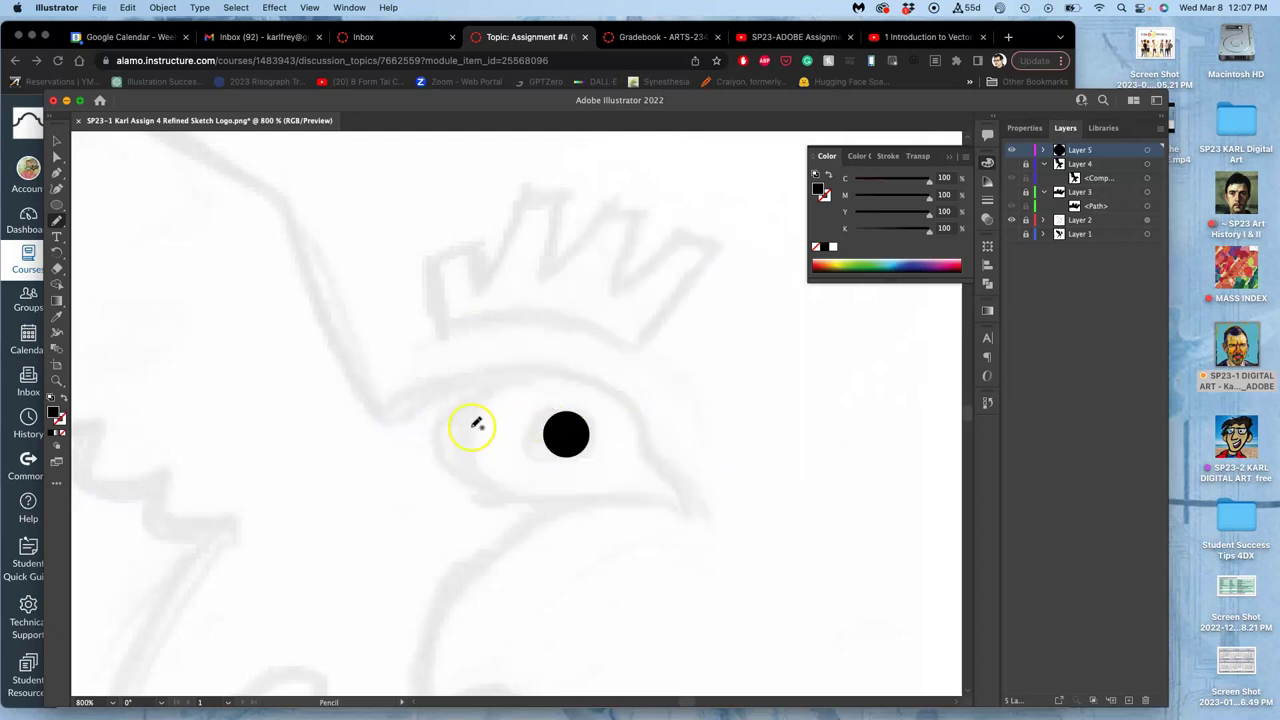
Trace a closed pencil outline of the head around the sketch's eye
mouse_move(508, 496)
mouse_down()
mouse_move(480, 457)
mouse_move(482, 416)
mouse_move(569, 369)
mouse_move(614, 386)
mouse_move(637, 428)
mouse_up()
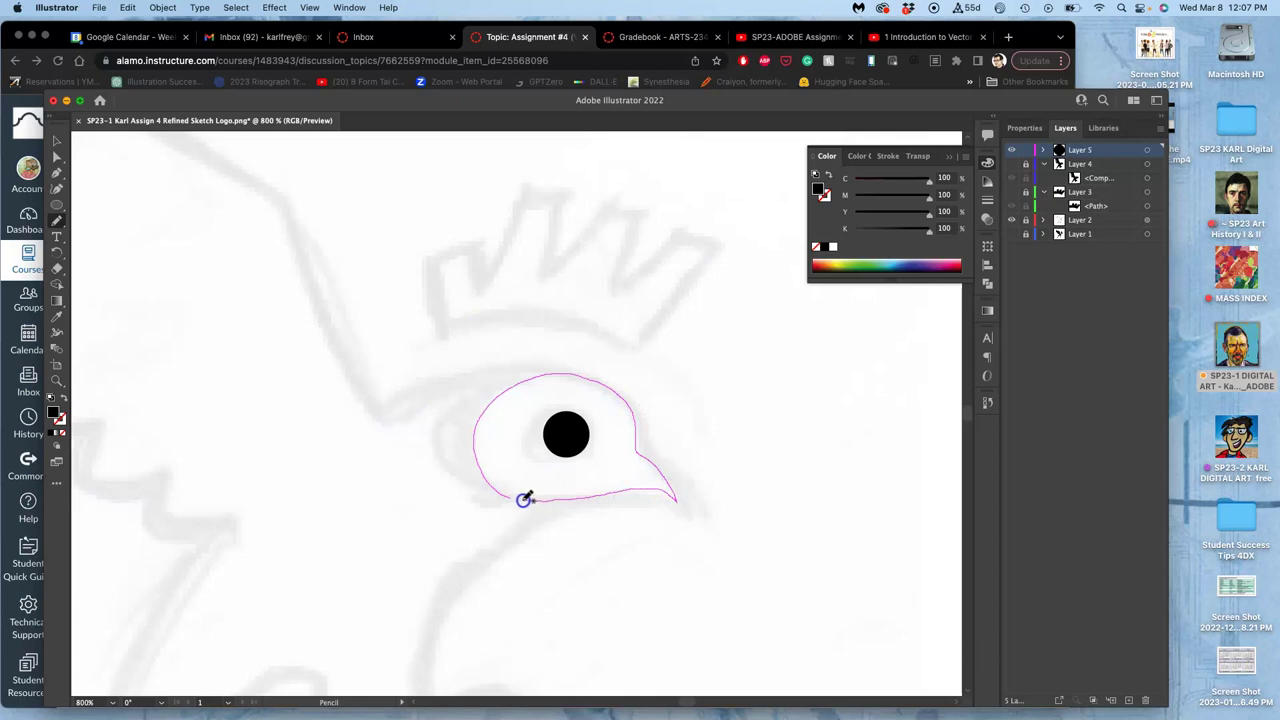
drag(513, 497, 514, 498)
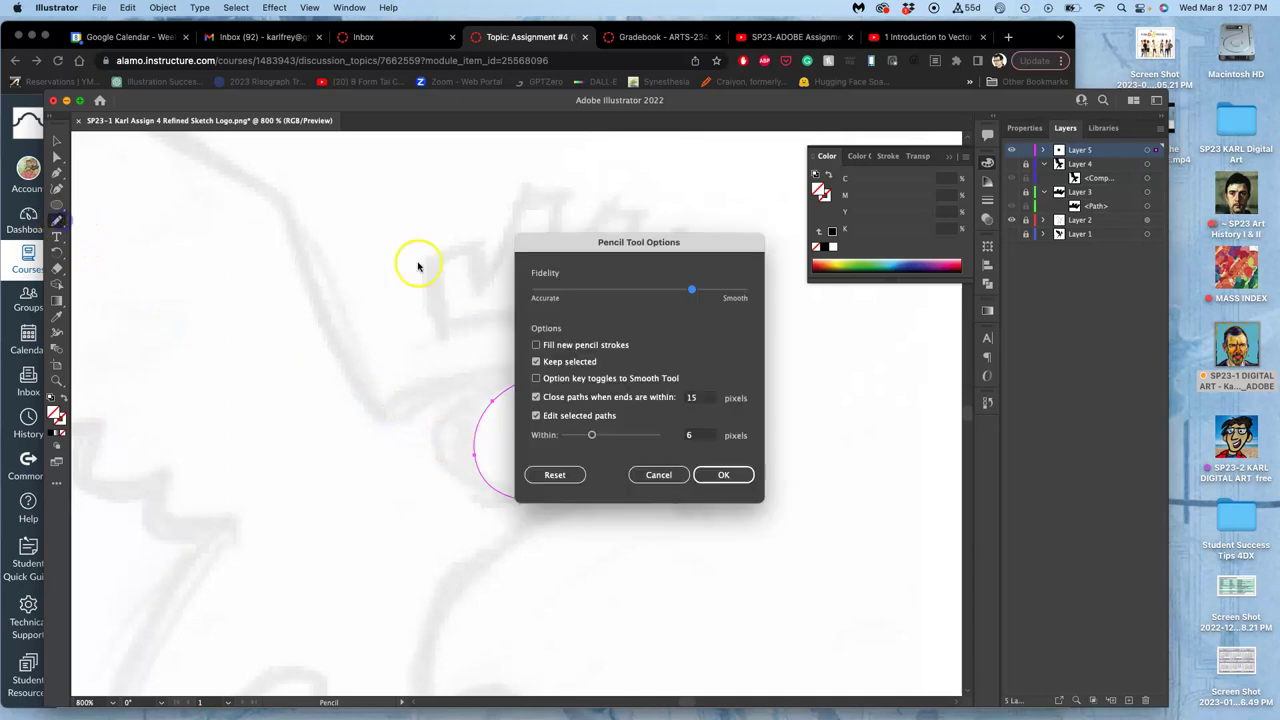
click(723, 475)
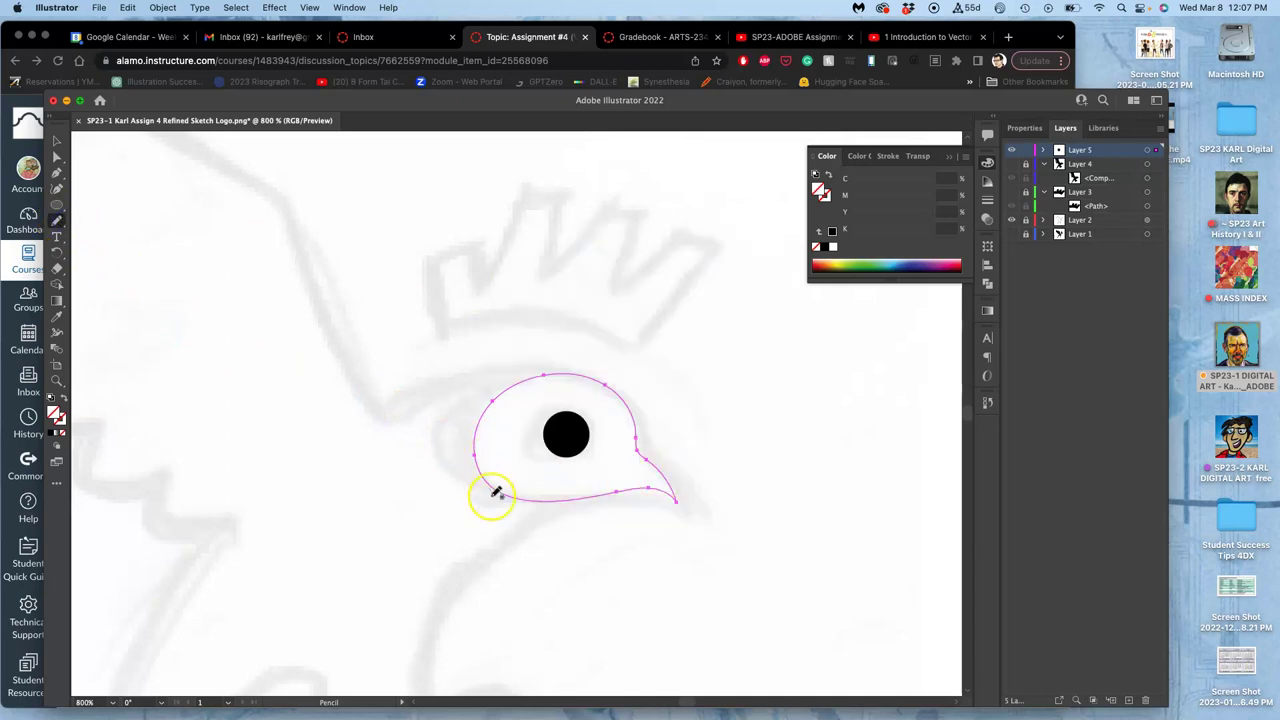
Fill the eye-and-beak shape with solid black and pencil-redraw its bottom contour
click(50, 433)
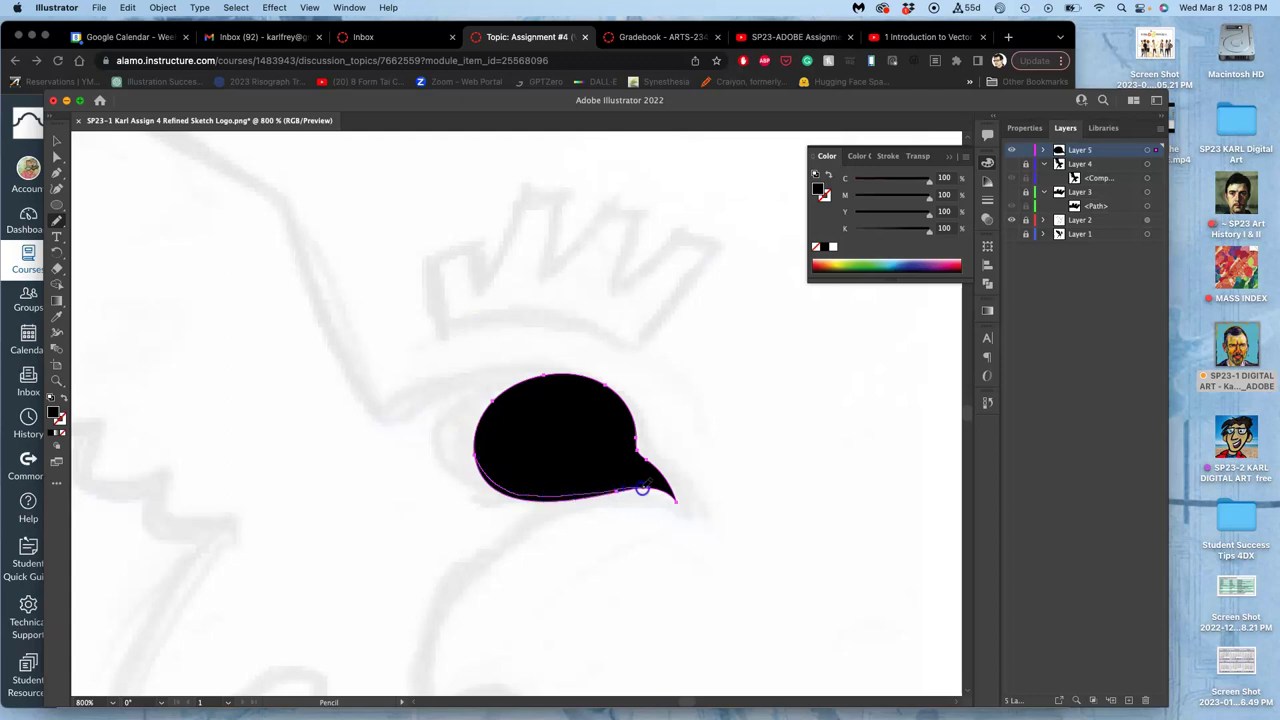
drag(675, 502, 678, 497)
mouse_move(563, 486)
mouse_down()
mouse_move(577, 463)
mouse_move(587, 484)
mouse_up()
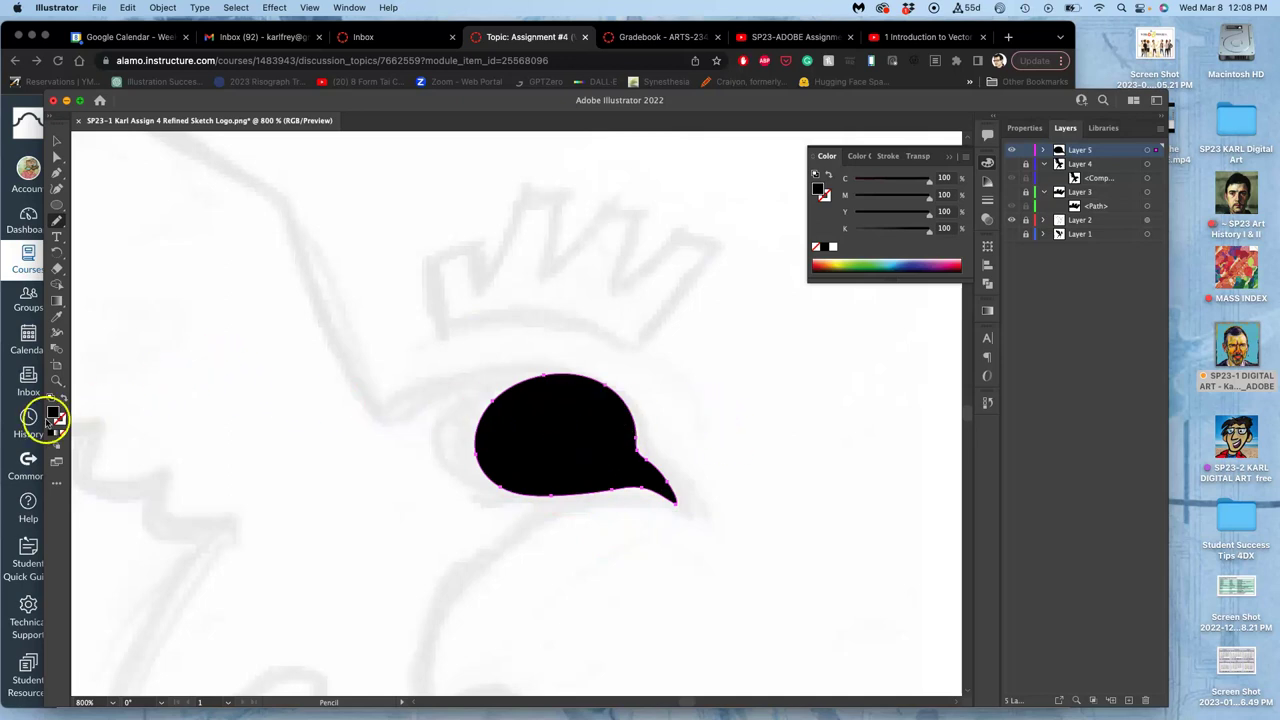
Change the shape's fill colour to white via the Color Picker
double_click(55, 412)
drag(400, 296, 384, 278)
click(683, 284)
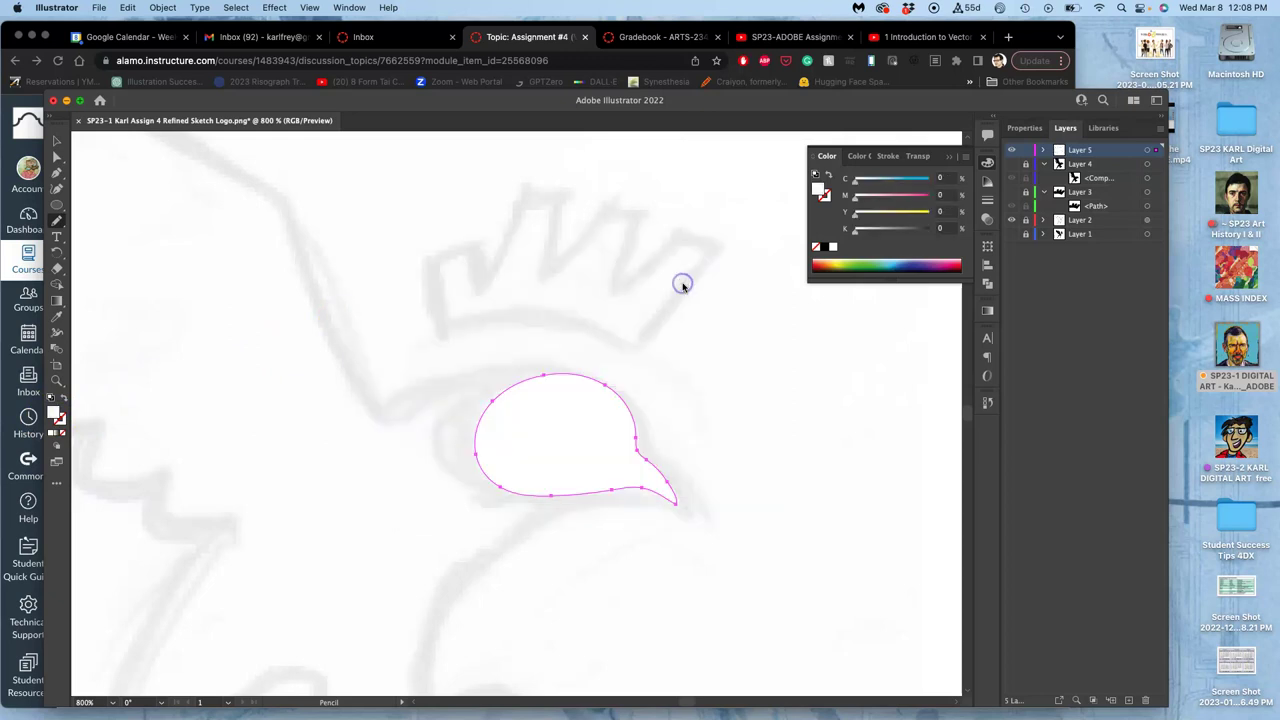
click(677, 380)
Pencil-redraw the shape's right edge into a short downward-right point, undoing a trial spike
drag(648, 465, 604, 378)
drag(604, 382, 637, 353)
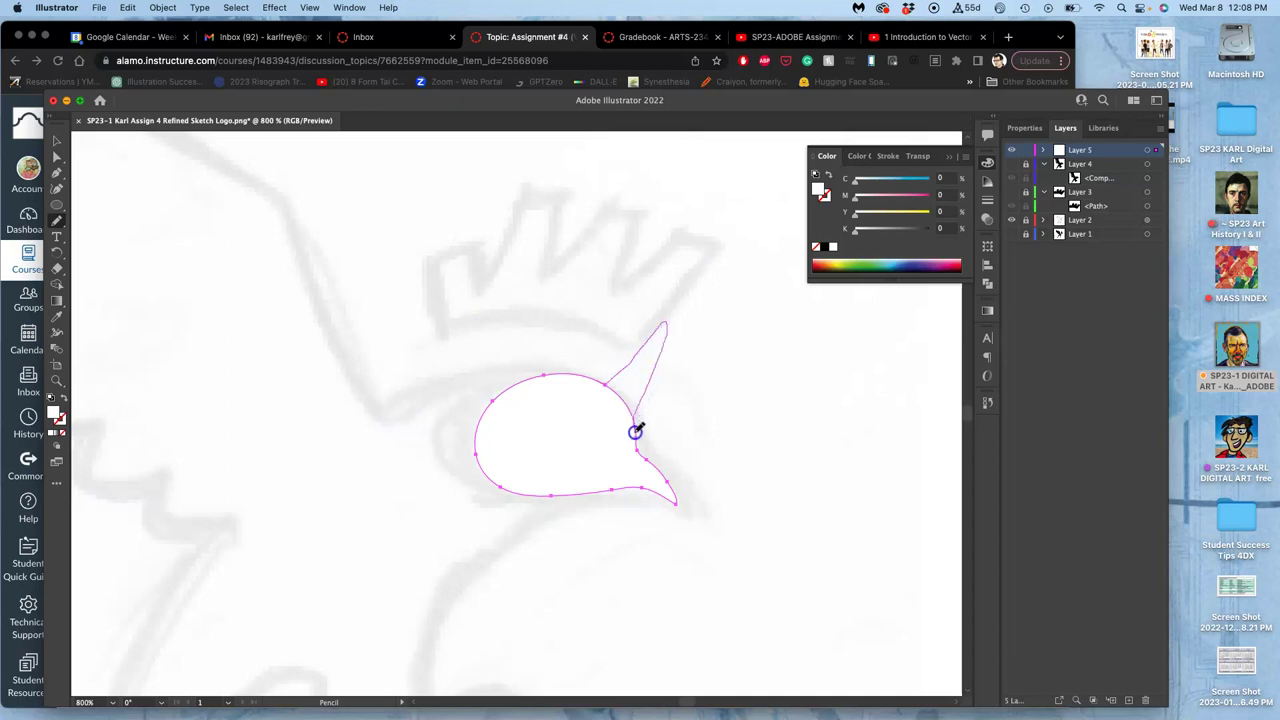
drag(636, 440, 638, 446)
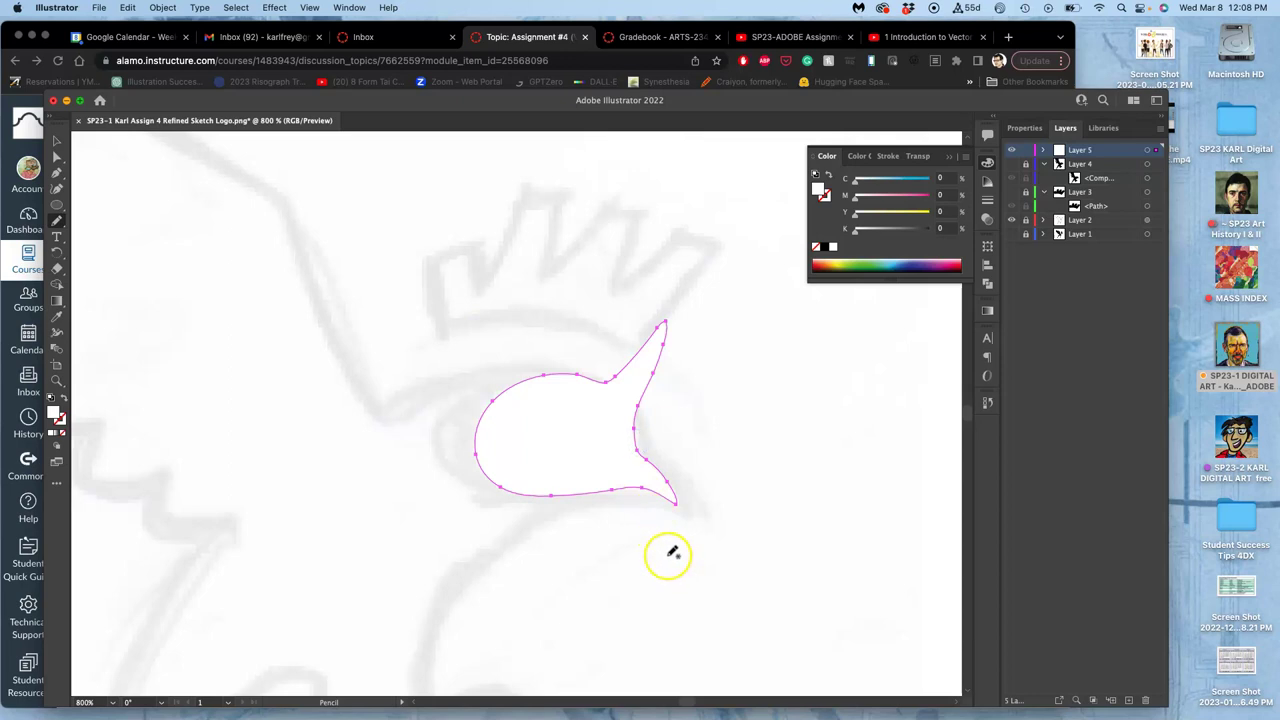
key(super+z)
mouse_move(638, 358)
mouse_down()
mouse_move(657, 386)
mouse_move(640, 430)
mouse_move(666, 514)
mouse_move(668, 492)
mouse_move(676, 503)
mouse_up()
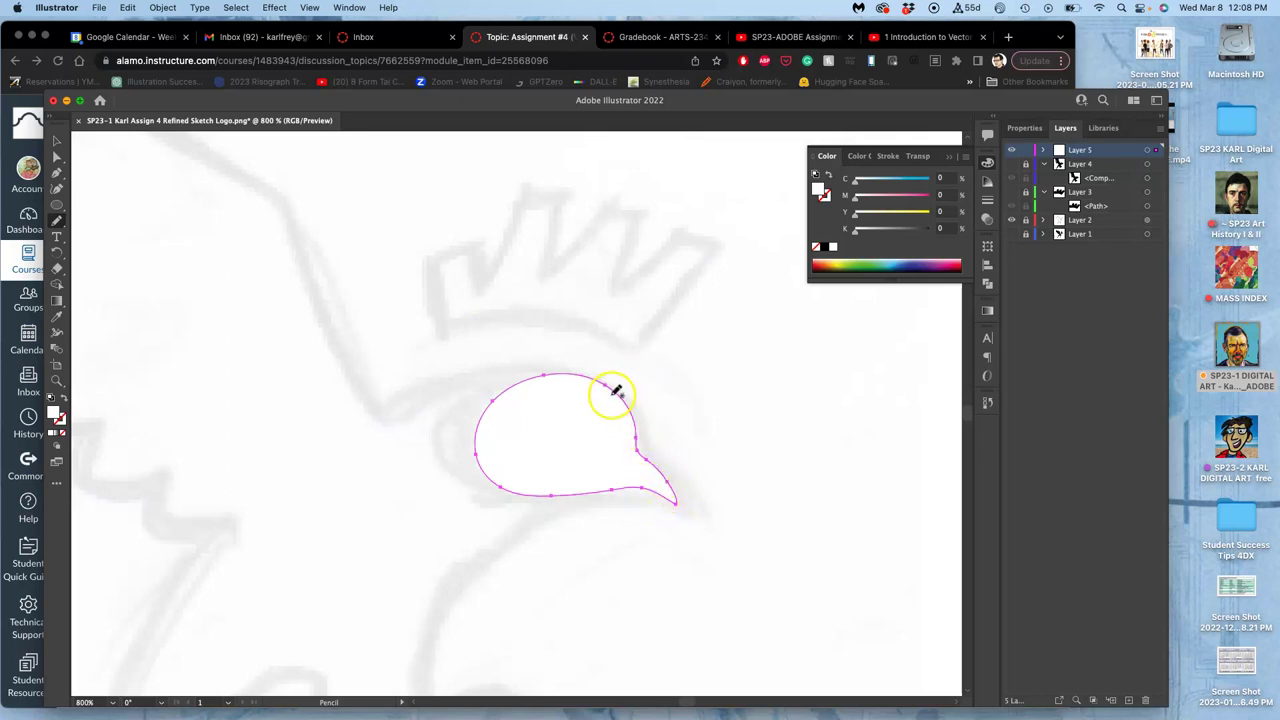
mouse_move(612, 392)
mouse_down()
mouse_move(637, 409)
mouse_move(634, 442)
mouse_move(660, 463)
mouse_move(626, 392)
mouse_move(651, 484)
mouse_move(668, 476)
mouse_up()
key(super)
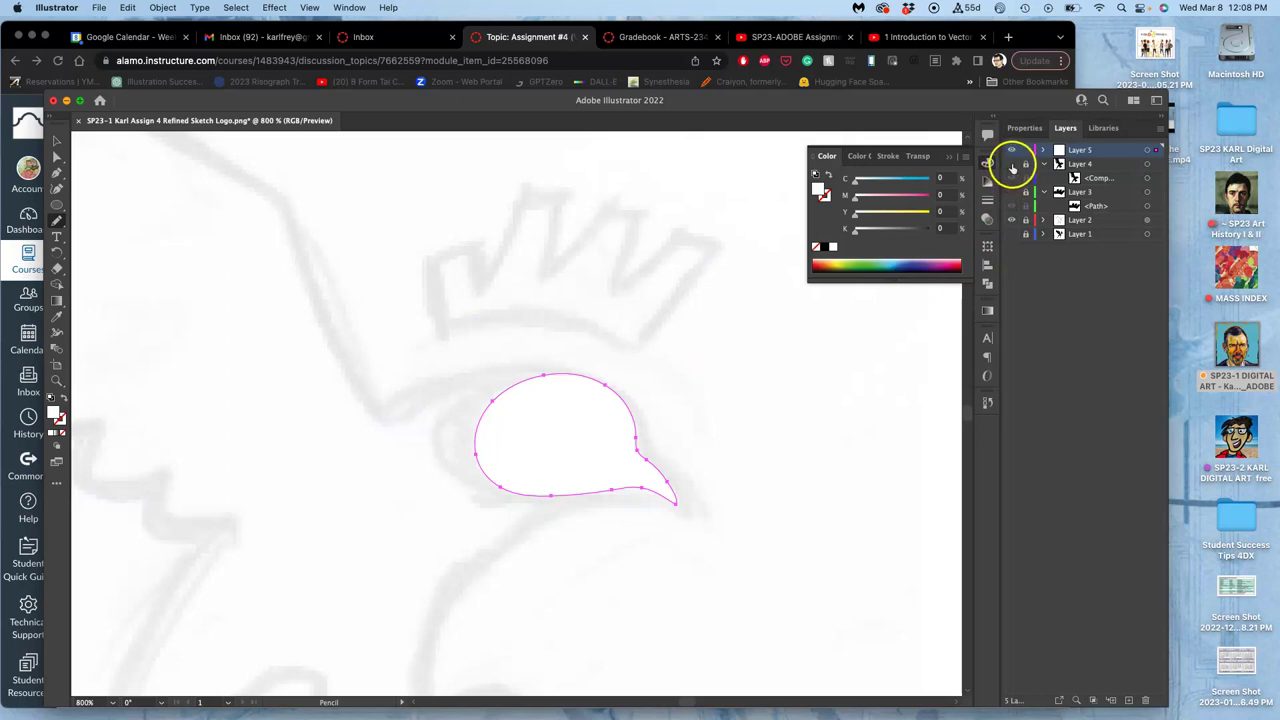
Show the black bird layer, then rotate the white eye shape slightly counter-clockwise and nudge it left
click(1011, 165)
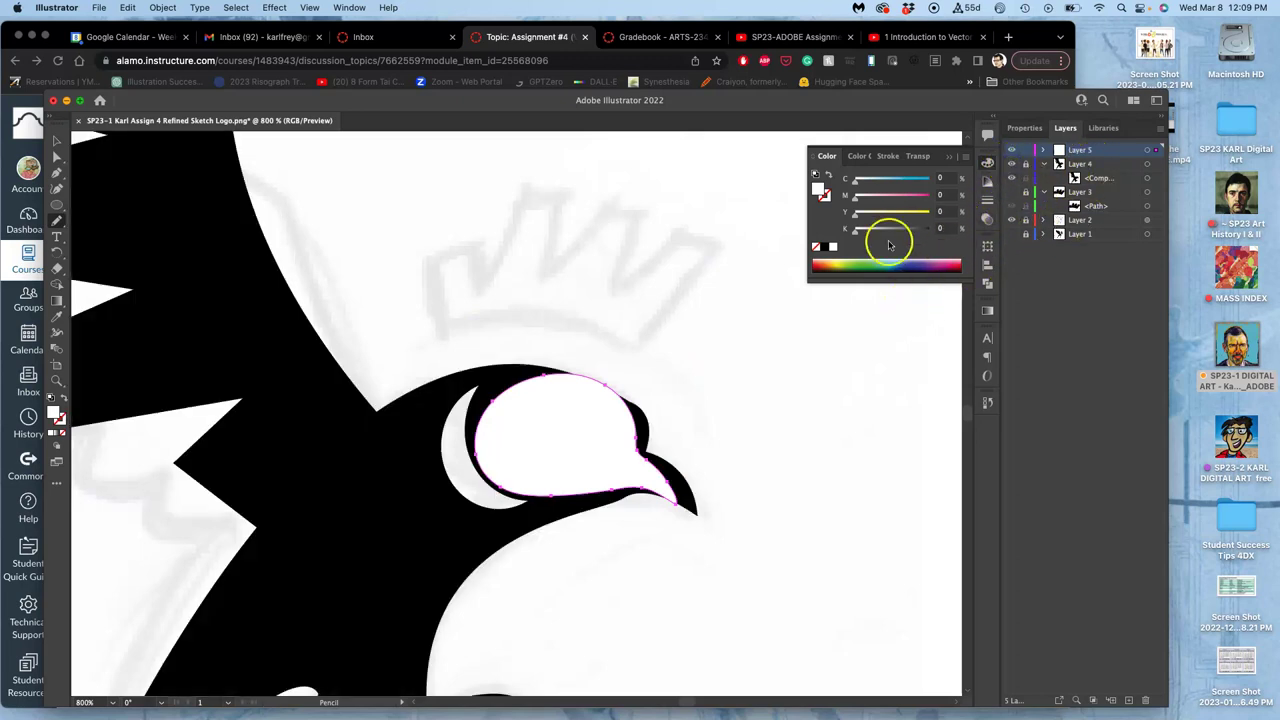
click(57, 141)
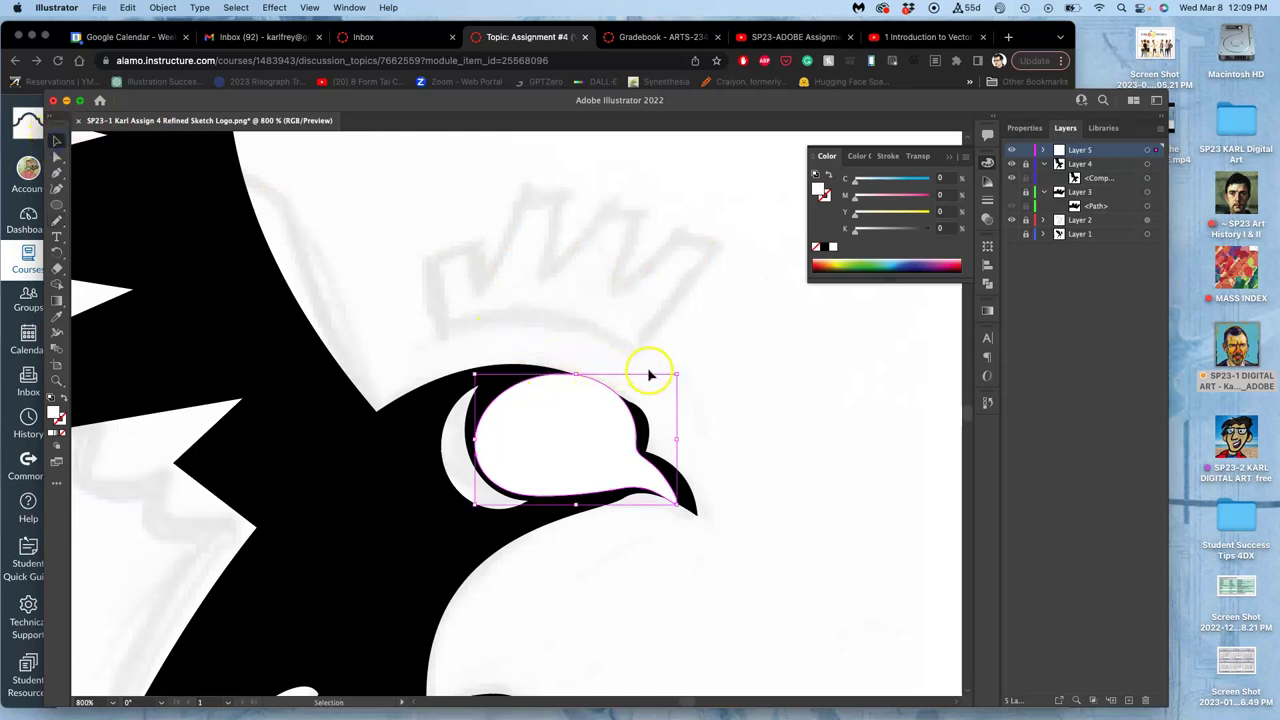
drag(682, 370, 680, 356)
drag(587, 413, 580, 413)
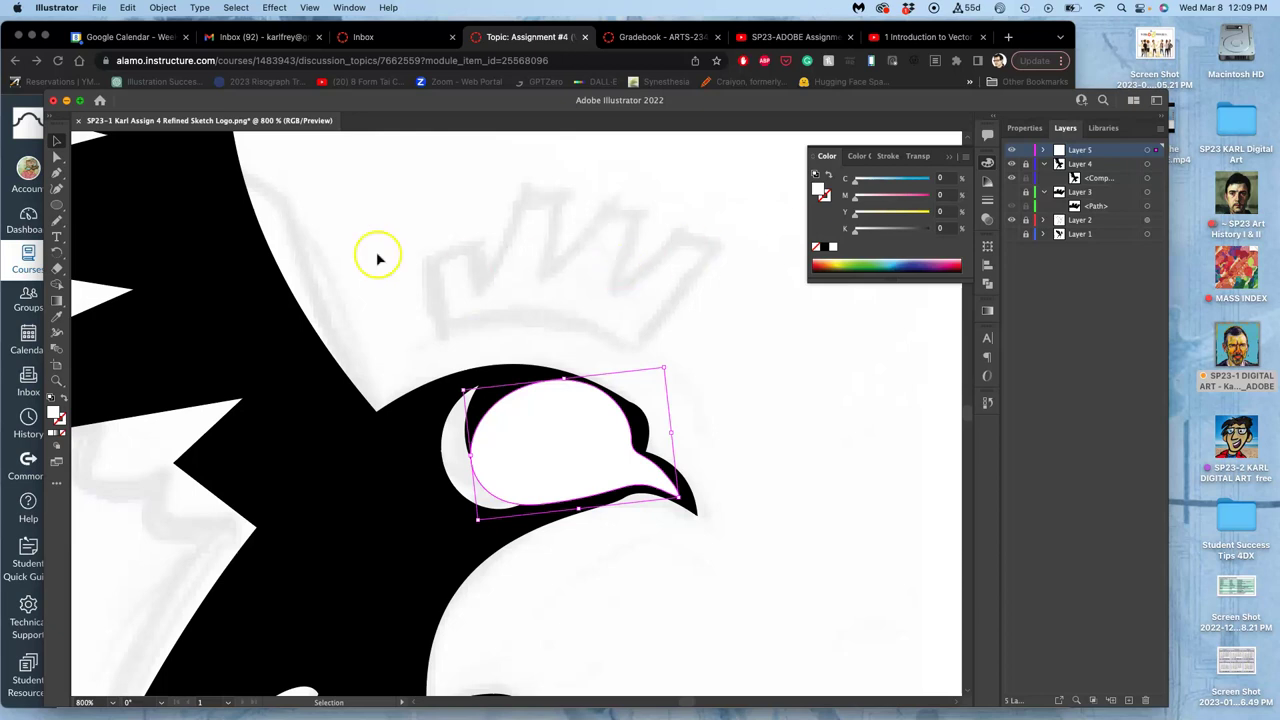
Pencil-redraw the eye shape's upper-right, left and bottom edges, undoing some of the edits
click(57, 221)
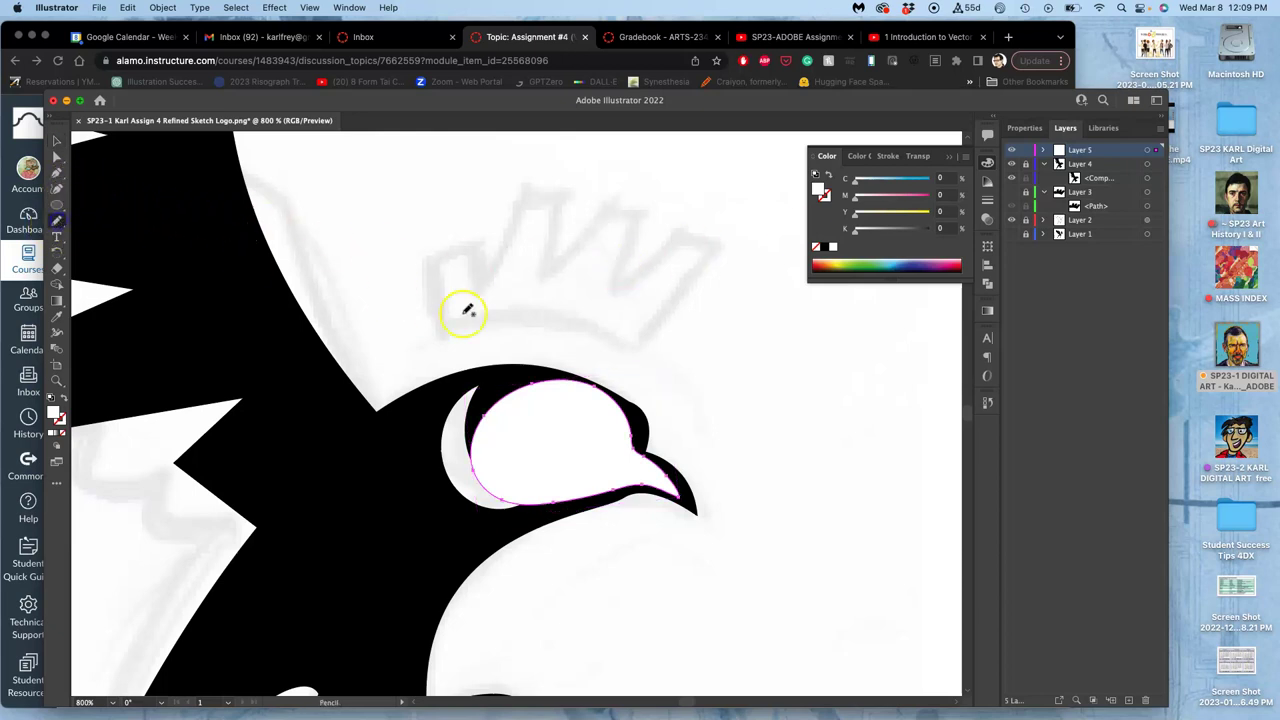
mouse_move(560, 378)
mouse_down()
mouse_move(614, 402)
mouse_move(637, 456)
mouse_up()
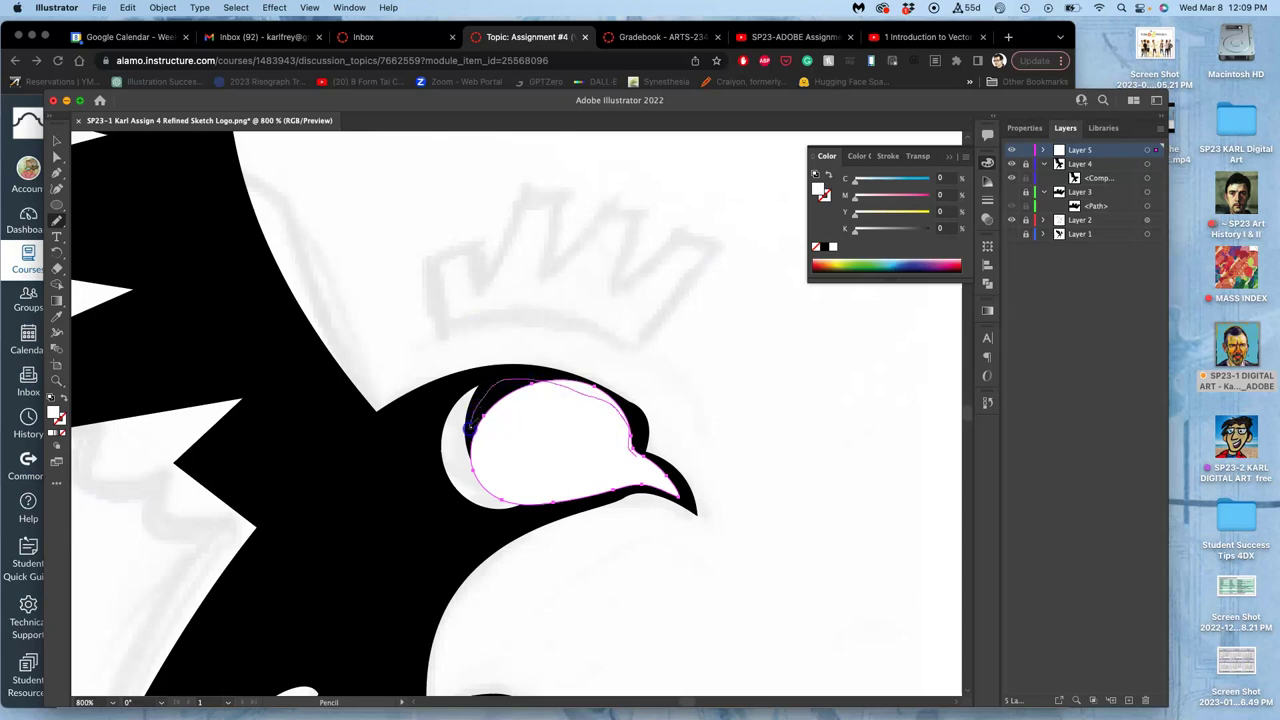
drag(469, 444, 480, 480)
mouse_move(486, 489)
mouse_down()
mouse_move(530, 499)
mouse_move(625, 450)
mouse_move(655, 473)
mouse_move(626, 485)
mouse_up()
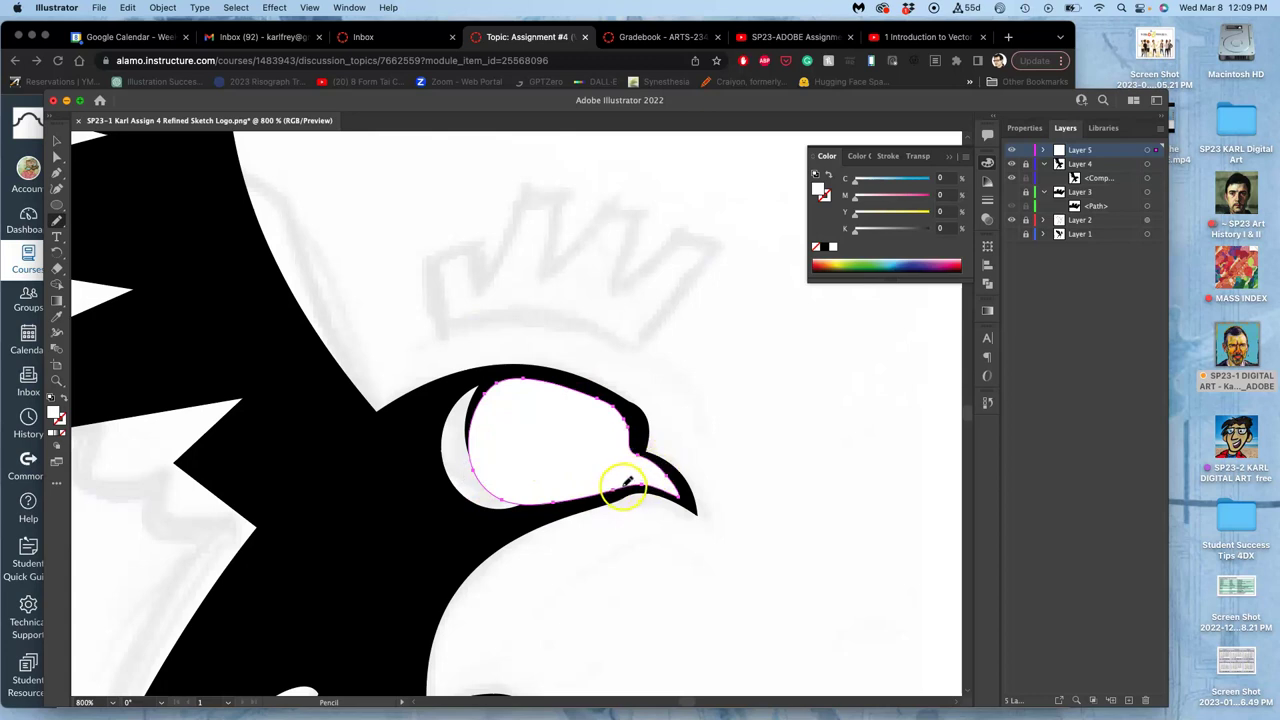
drag(552, 501, 512, 502)
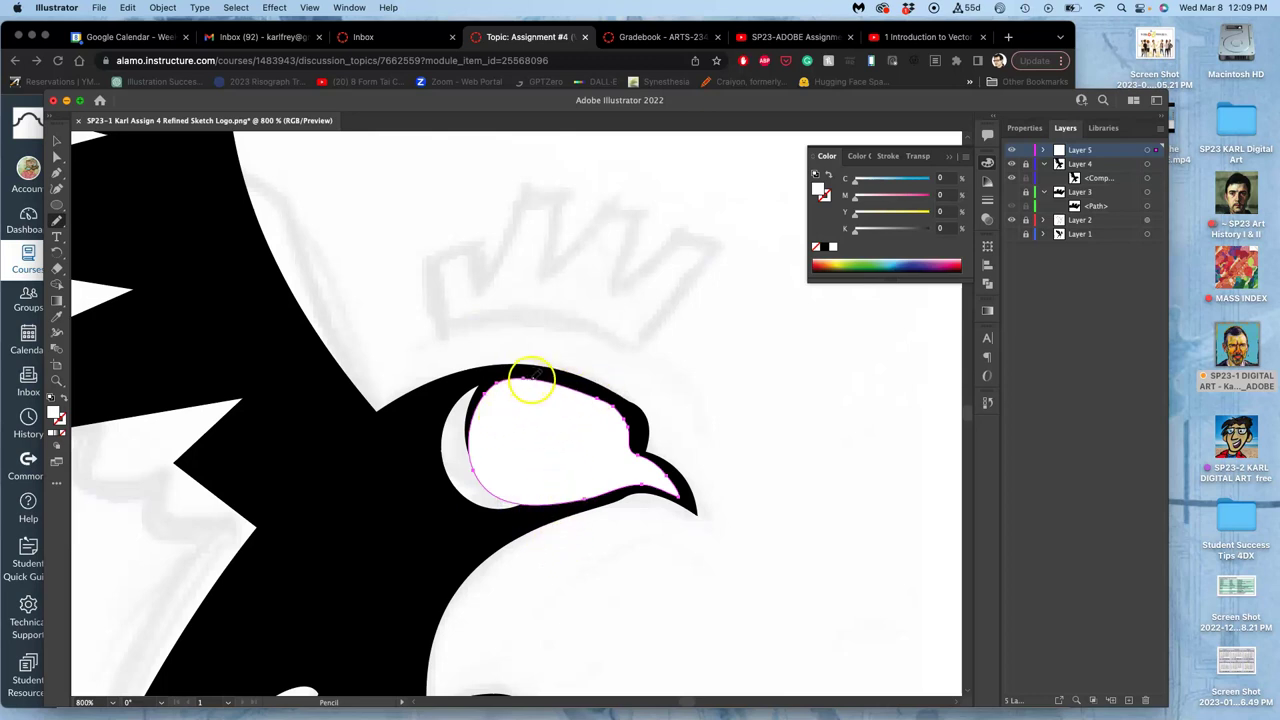
key(v)
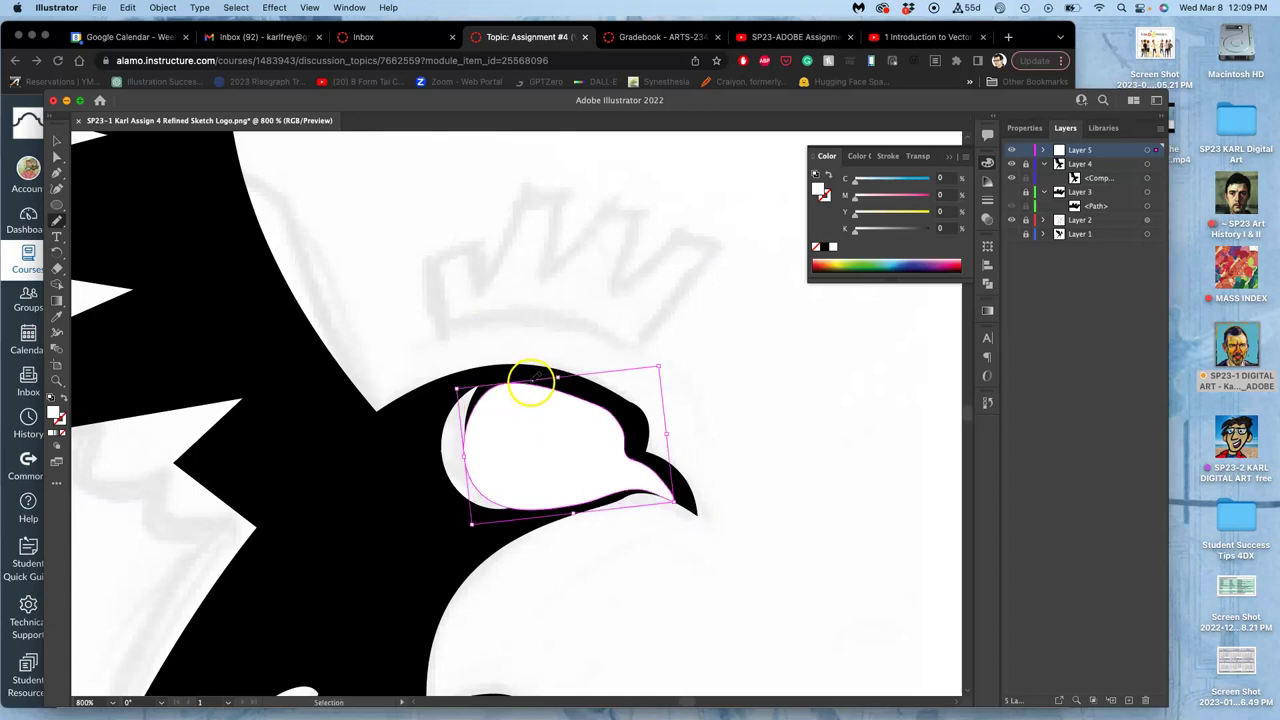
key(n)
key(ctrl+z)
key(ctrl+z)
key(ctrl+z)
key(ctrl+z)
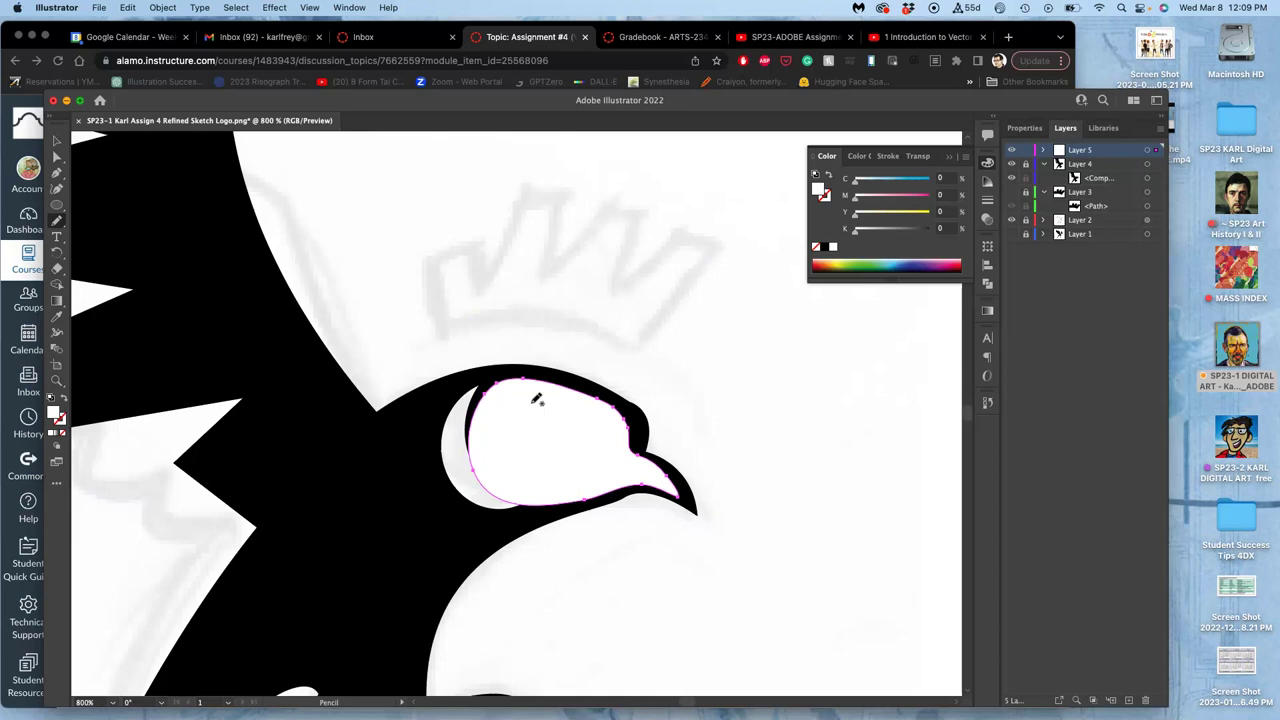
key(ctrl+z)
key(ctrl+shift+z)
key(ctrl+z)
key(ctrl+z)
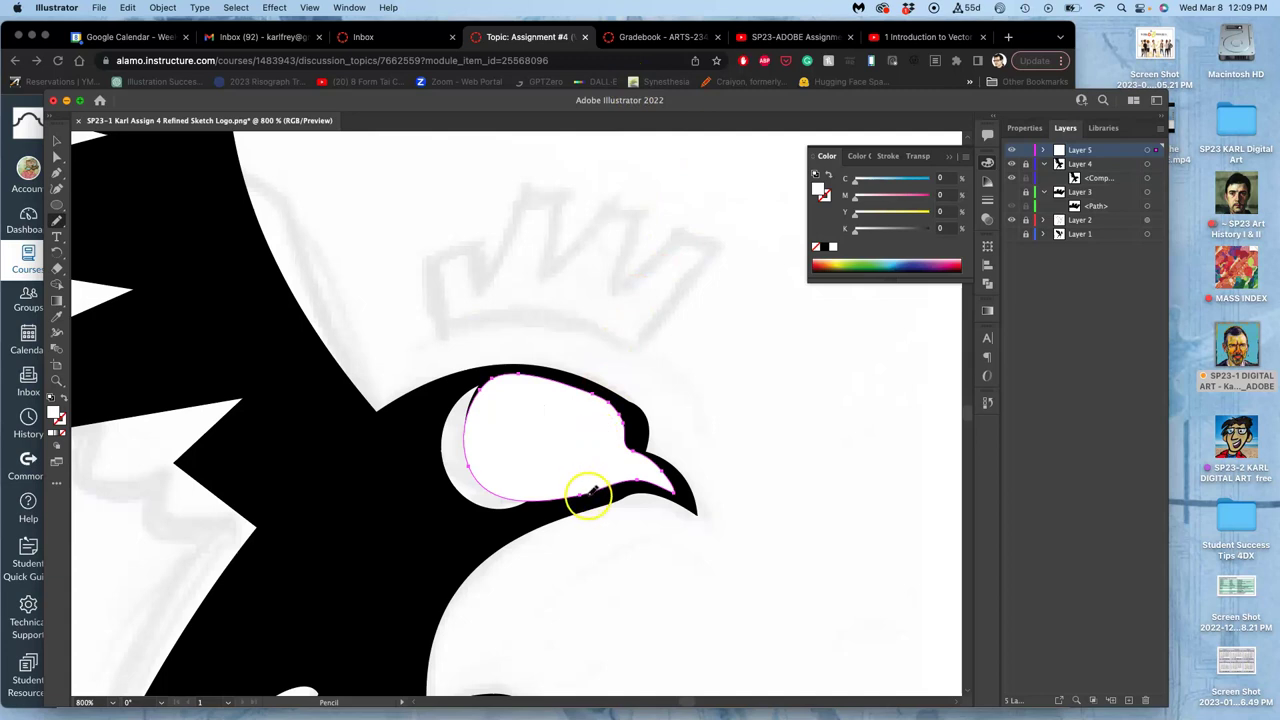
Redraw the eye shape's lower-left and upper-left edges, then hide Layer 5
mouse_move(502, 508)
mouse_down()
mouse_move(465, 458)
mouse_move(465, 432)
mouse_up()
drag(498, 380, 466, 425)
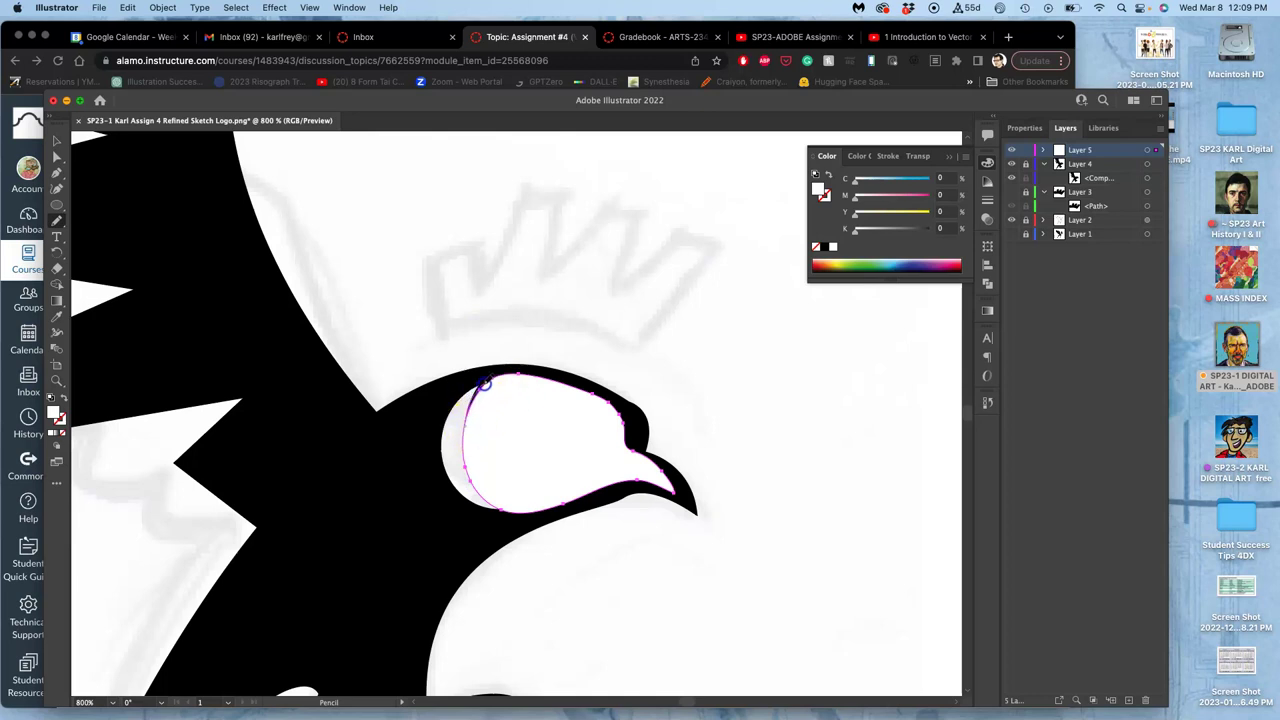
mouse_move(568, 438)
mouse_down()
mouse_move(630, 496)
mouse_move(609, 470)
mouse_move(640, 447)
mouse_up()
click(1012, 150)
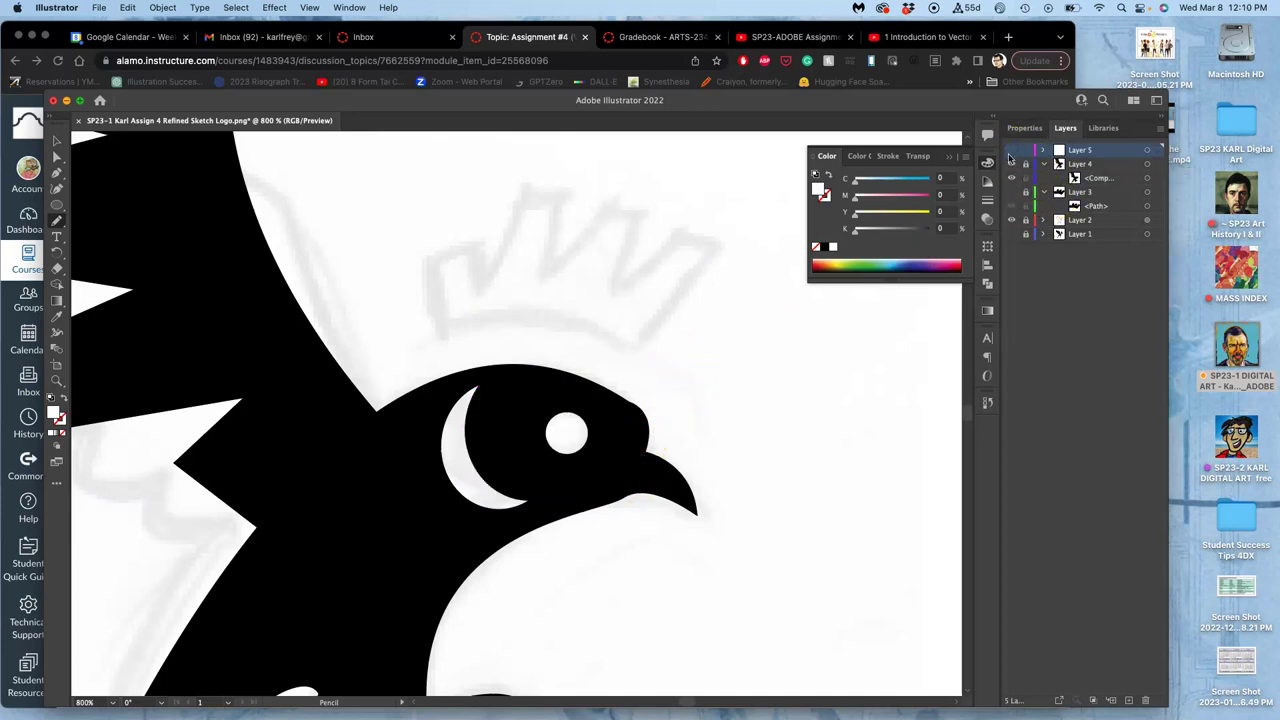
Make the bird layer active and unlock it, keeping the white eye layer hidden
click(1012, 150)
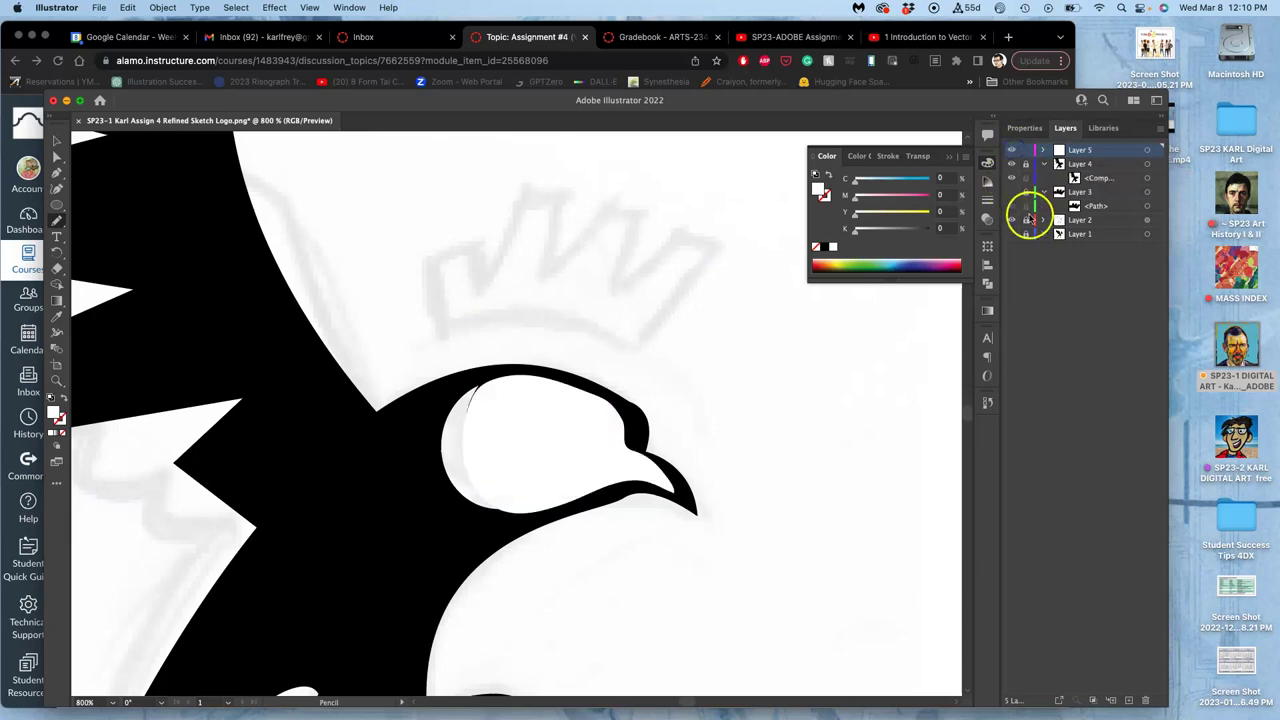
click(1080, 165)
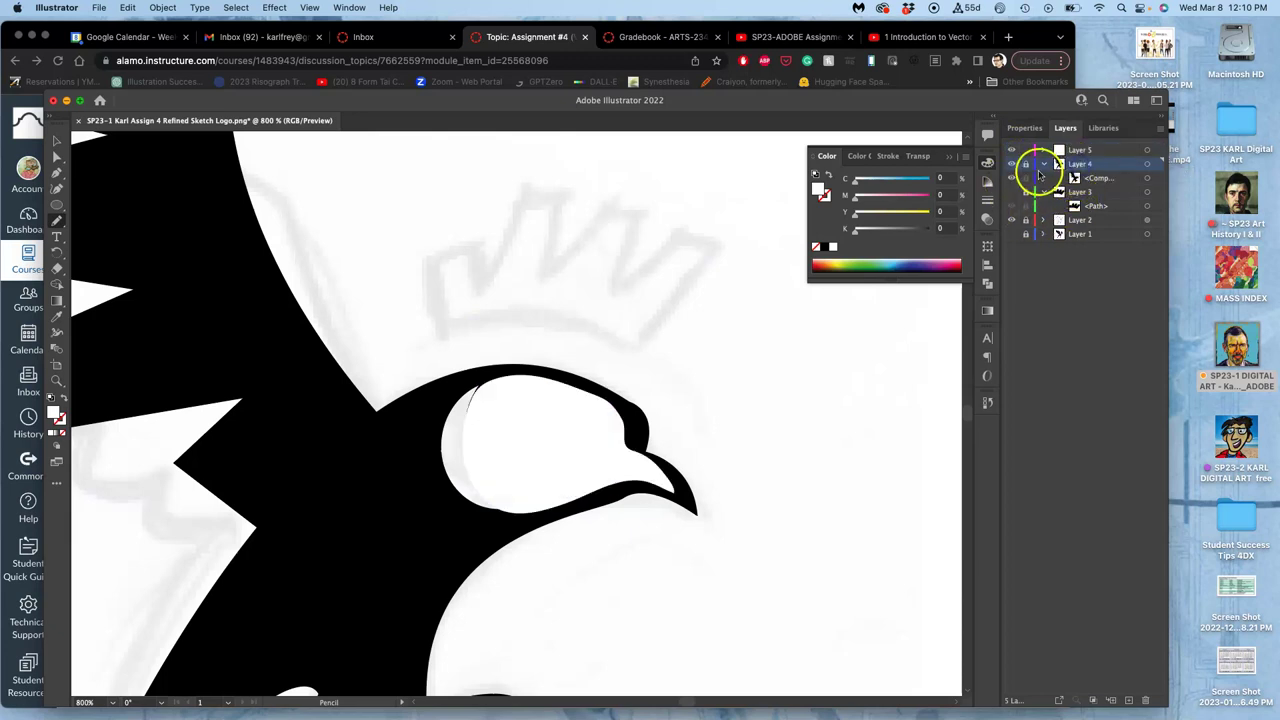
click(1026, 165)
click(1012, 150)
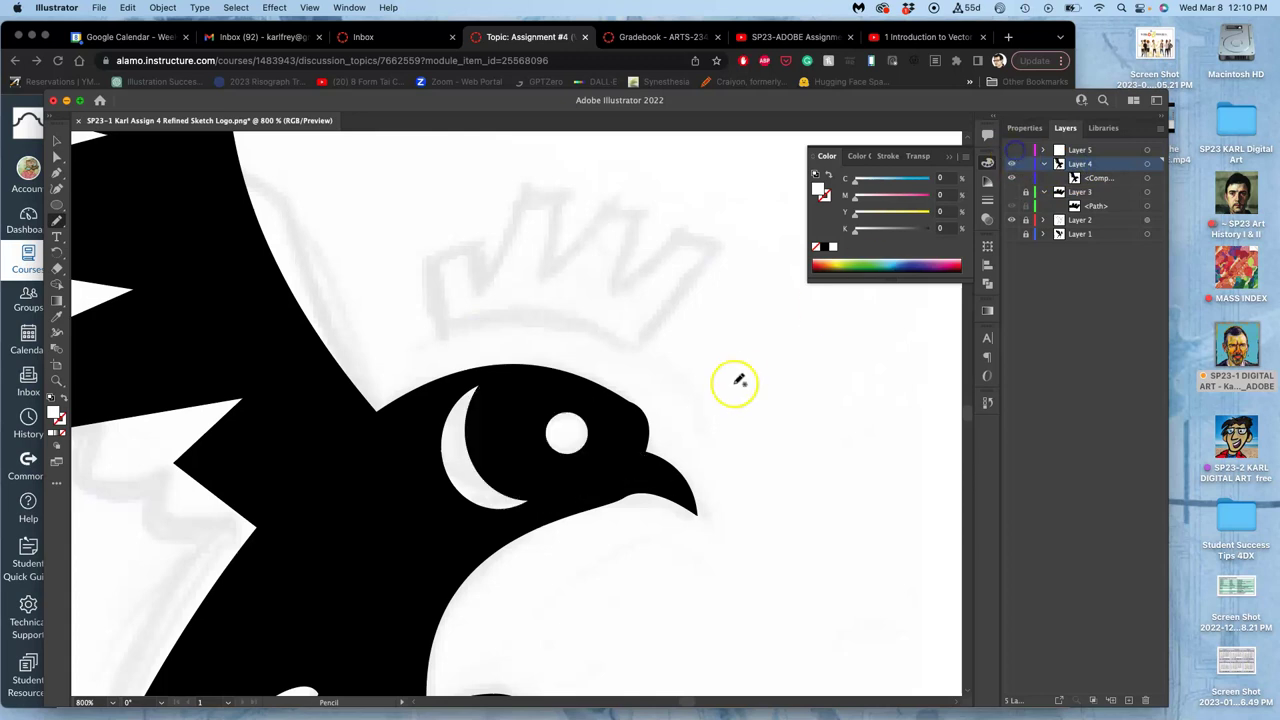
Select the black bird path and pencil-redraw its head outline above the eye
click(56, 142)
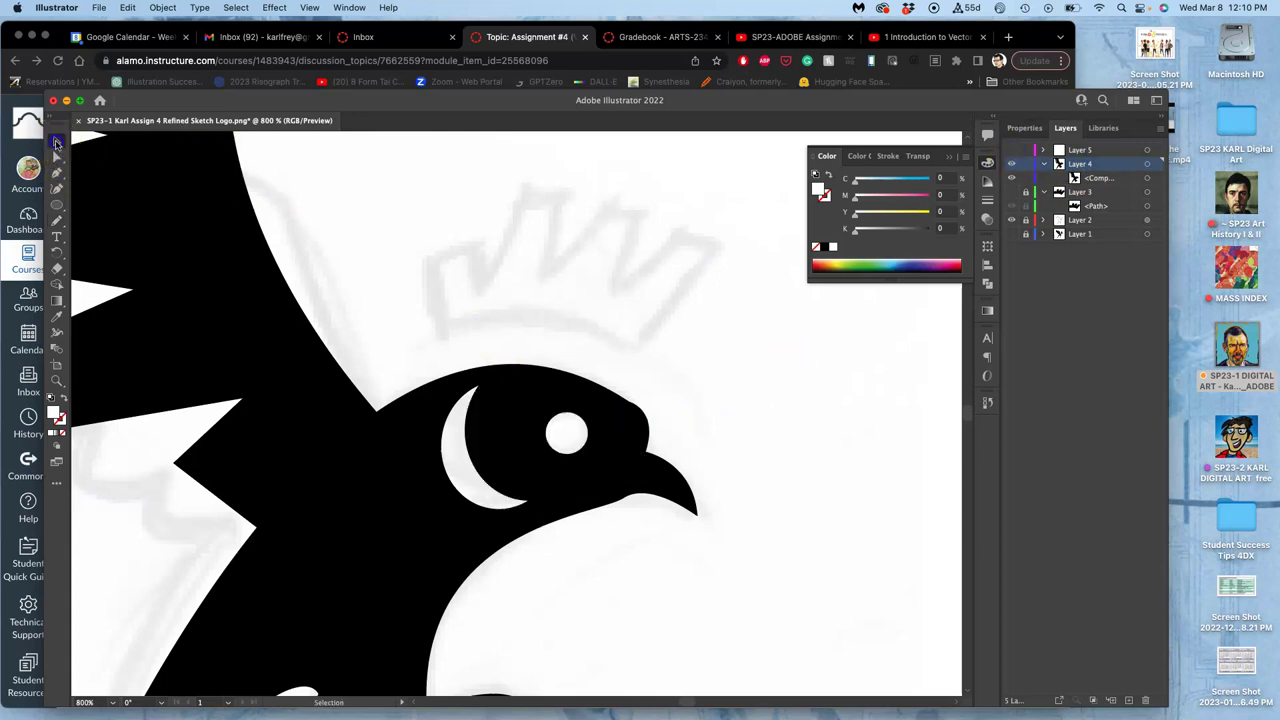
click(57, 158)
click(608, 388)
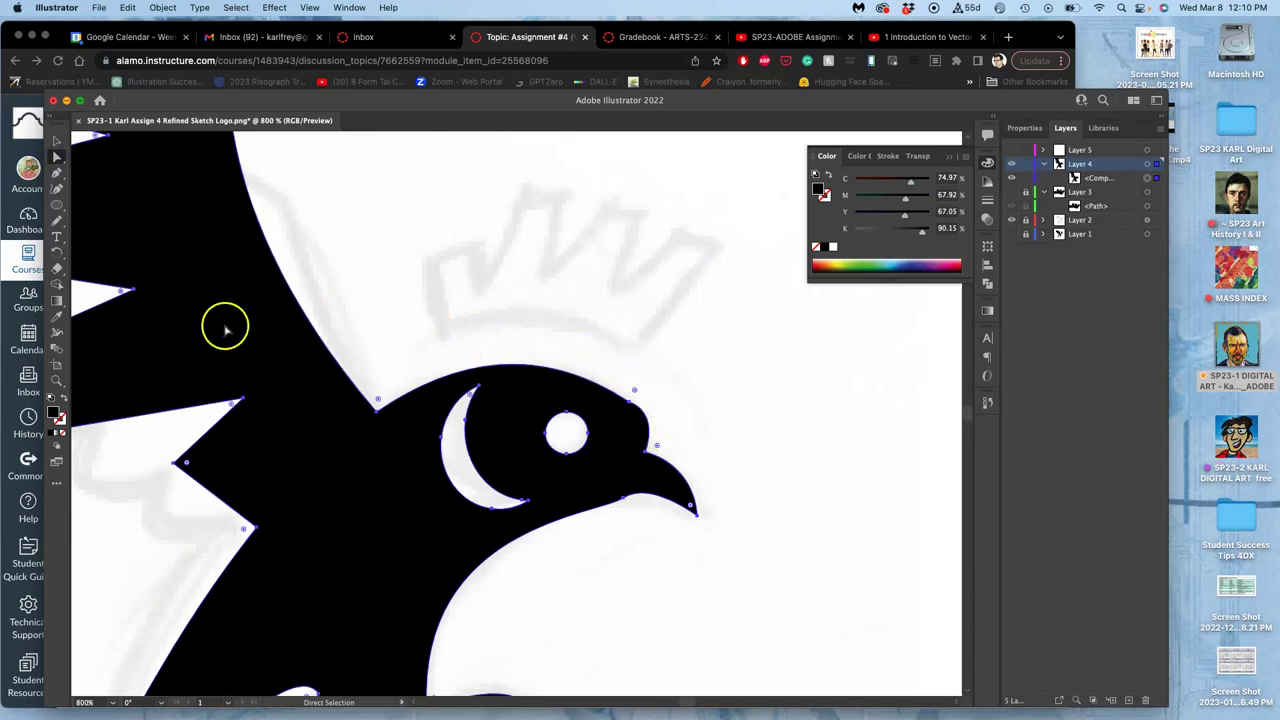
click(57, 220)
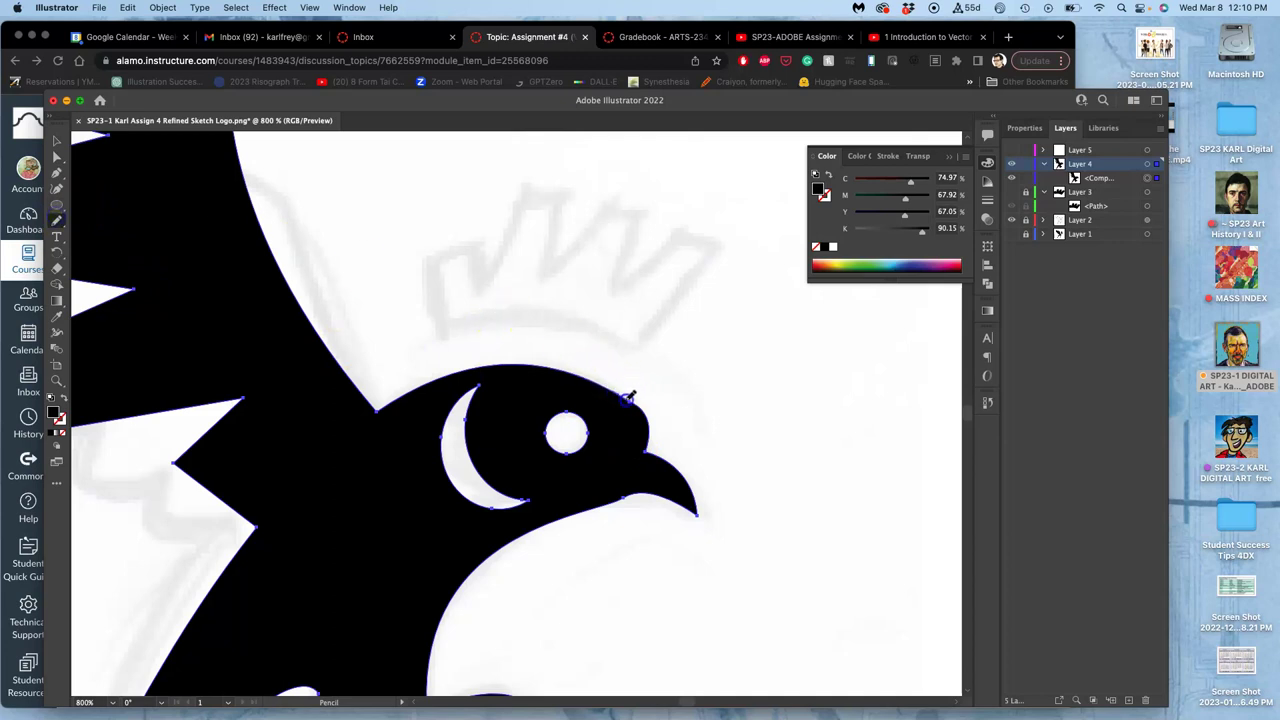
drag(648, 440, 650, 452)
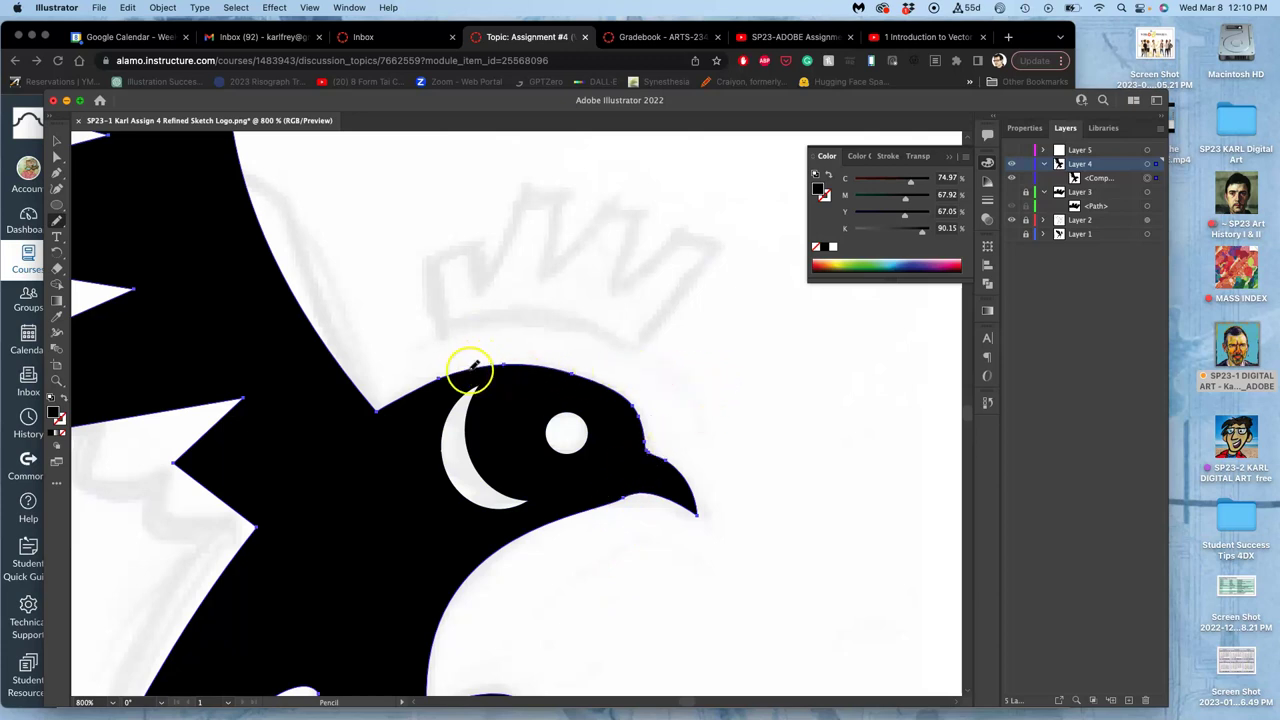
Pick the Smooth tool, pin it to the toolbar from the All Tools drawer, then close the drawer
click(57, 220)
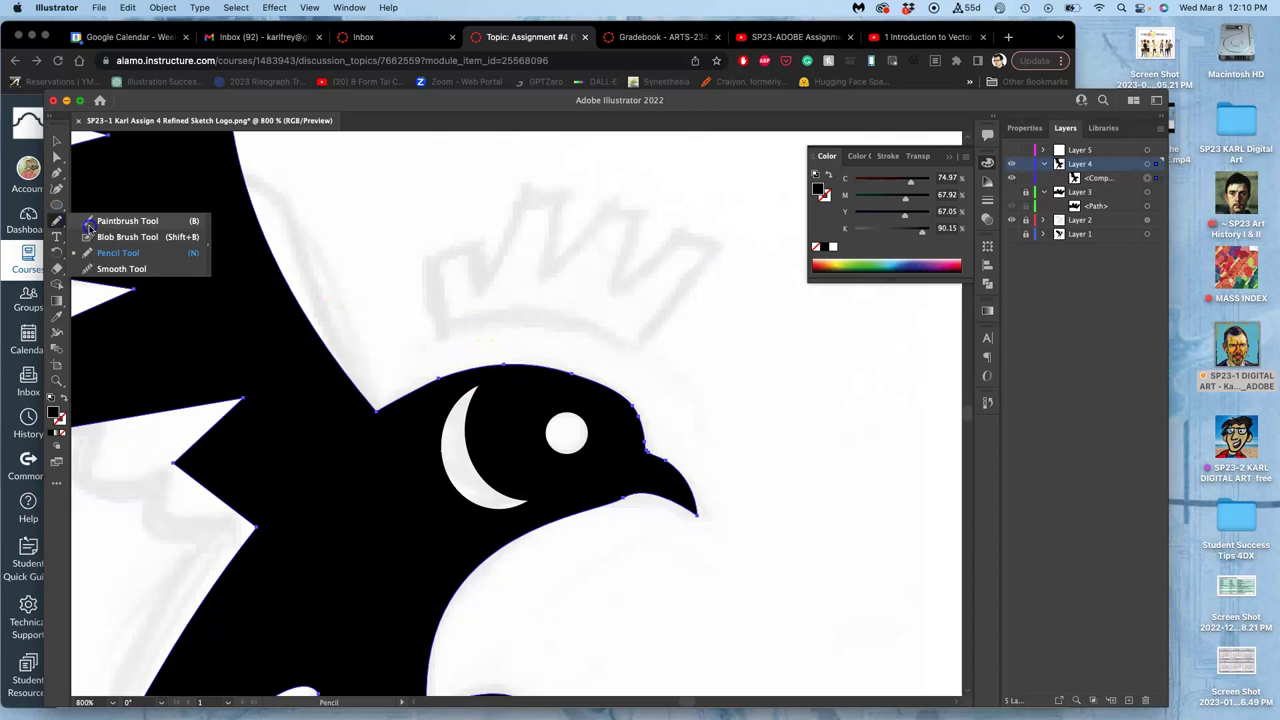
click(100, 270)
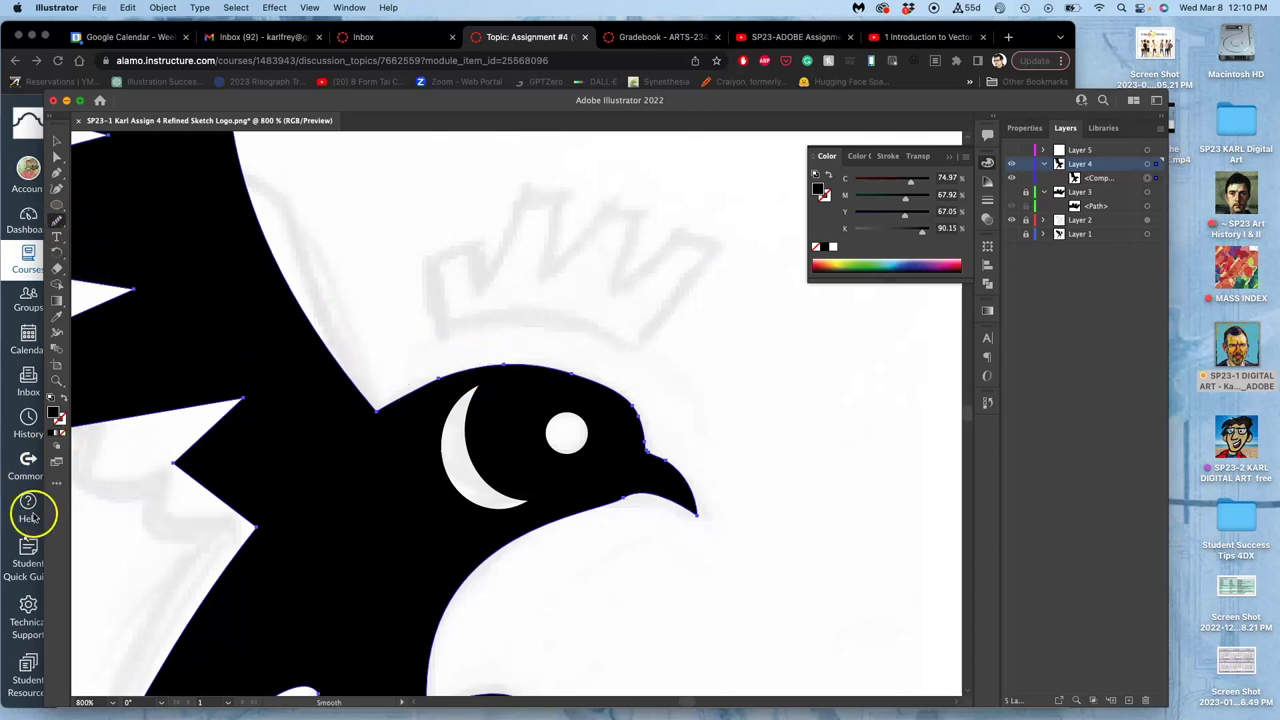
click(56, 483)
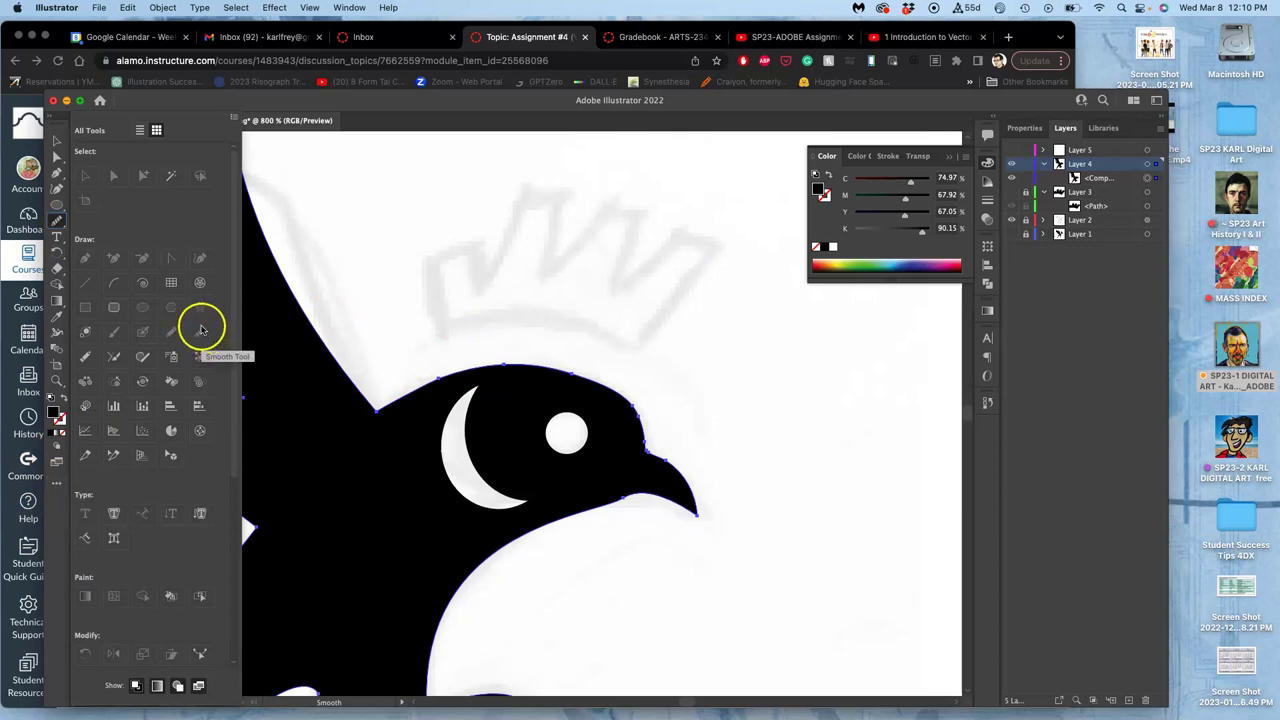
mouse_move(200, 338)
mouse_down()
mouse_move(89, 263)
mouse_move(63, 214)
mouse_move(58, 223)
mouse_up()
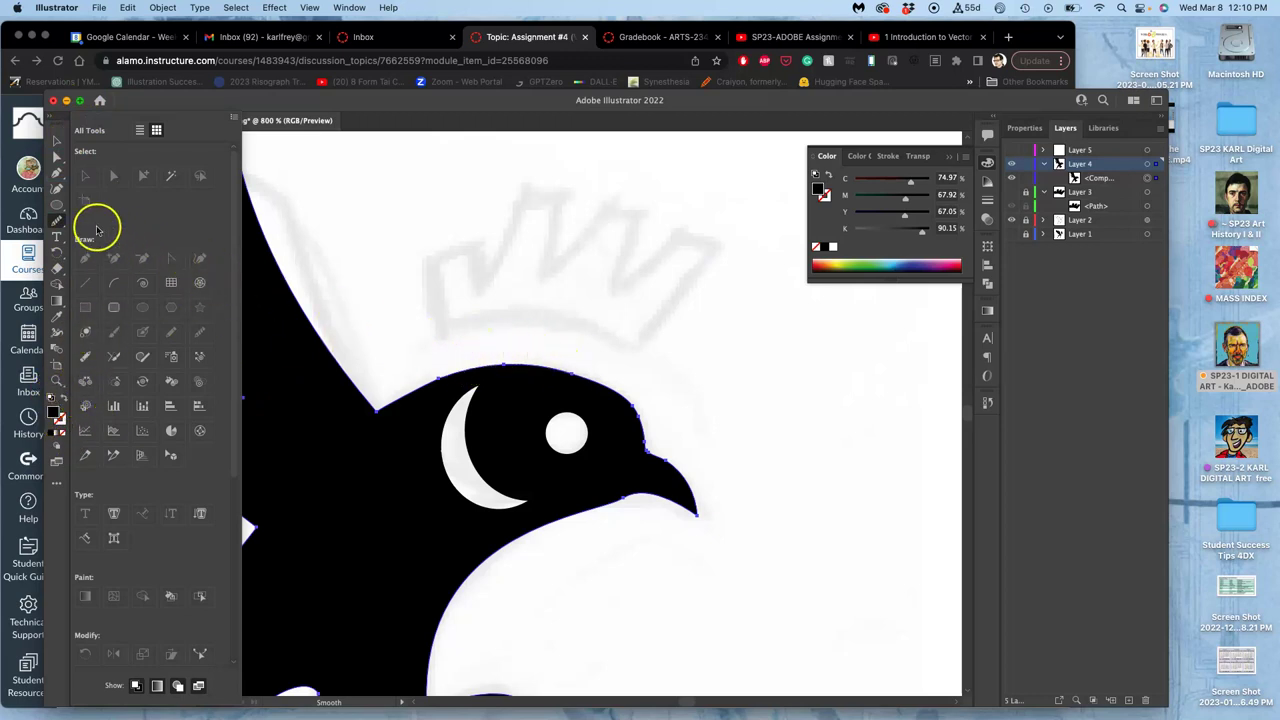
click(491, 363)
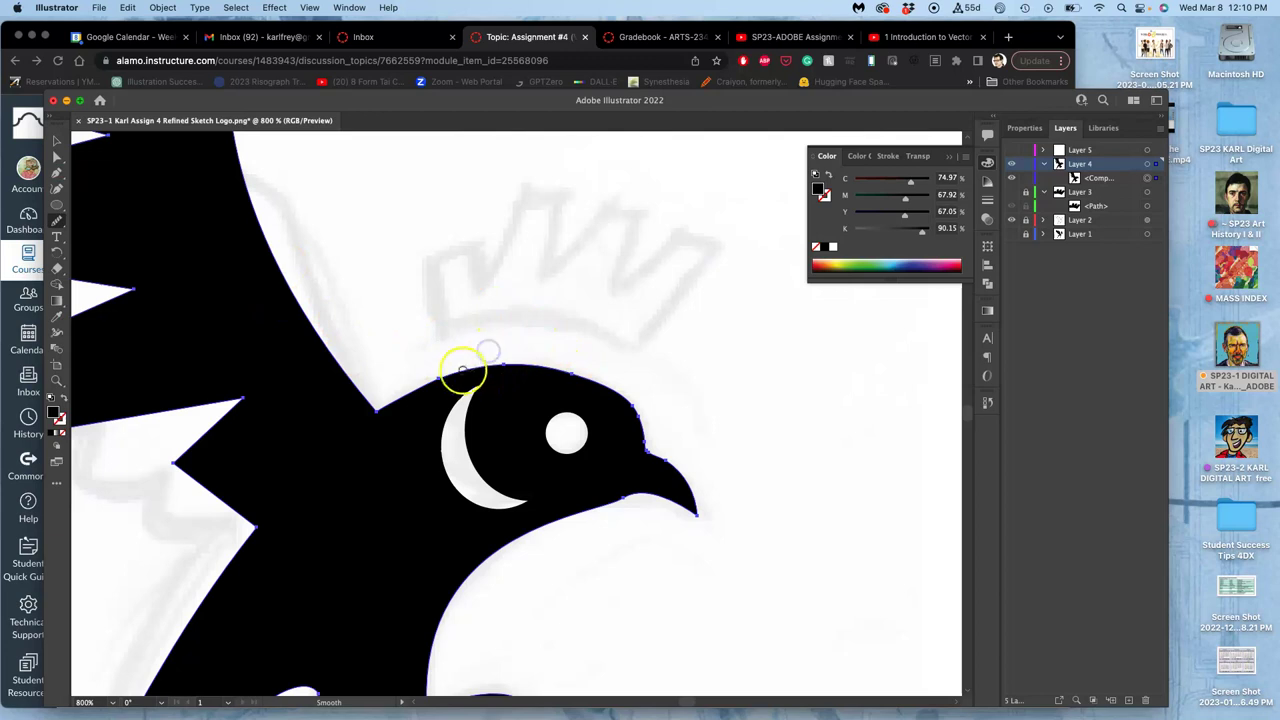
Run several Smooth-tool passes along the head edge and throat below the beak, zooming in closer
drag(597, 477, 621, 401)
click(568, 520)
mouse_move(568, 520)
mouse_down()
mouse_move(551, 461)
mouse_move(615, 493)
mouse_up()
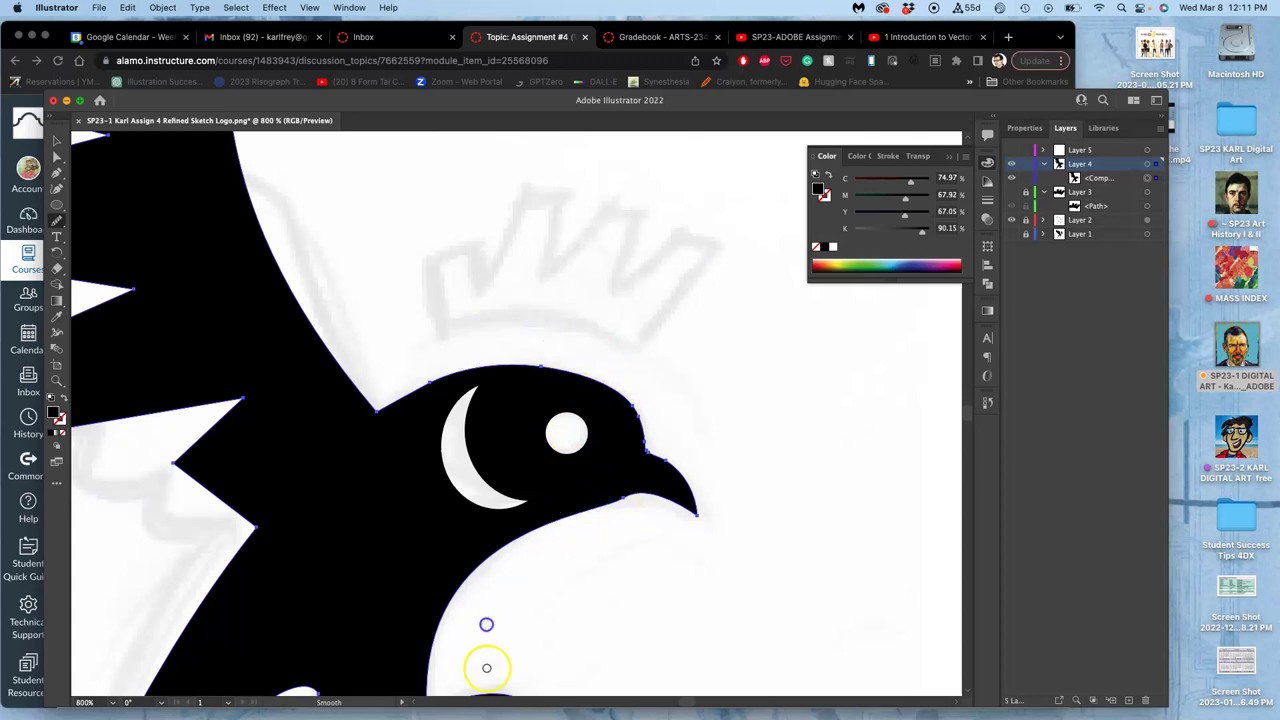
mouse_move(500, 665)
mouse_down()
mouse_move(628, 404)
mouse_move(614, 386)
mouse_move(606, 423)
mouse_move(471, 416)
mouse_move(616, 438)
mouse_move(523, 389)
mouse_move(614, 403)
mouse_move(597, 374)
mouse_move(645, 441)
mouse_up()
mouse_move(597, 536)
mouse_down()
mouse_move(631, 366)
mouse_move(620, 517)
mouse_move(636, 458)
mouse_up()
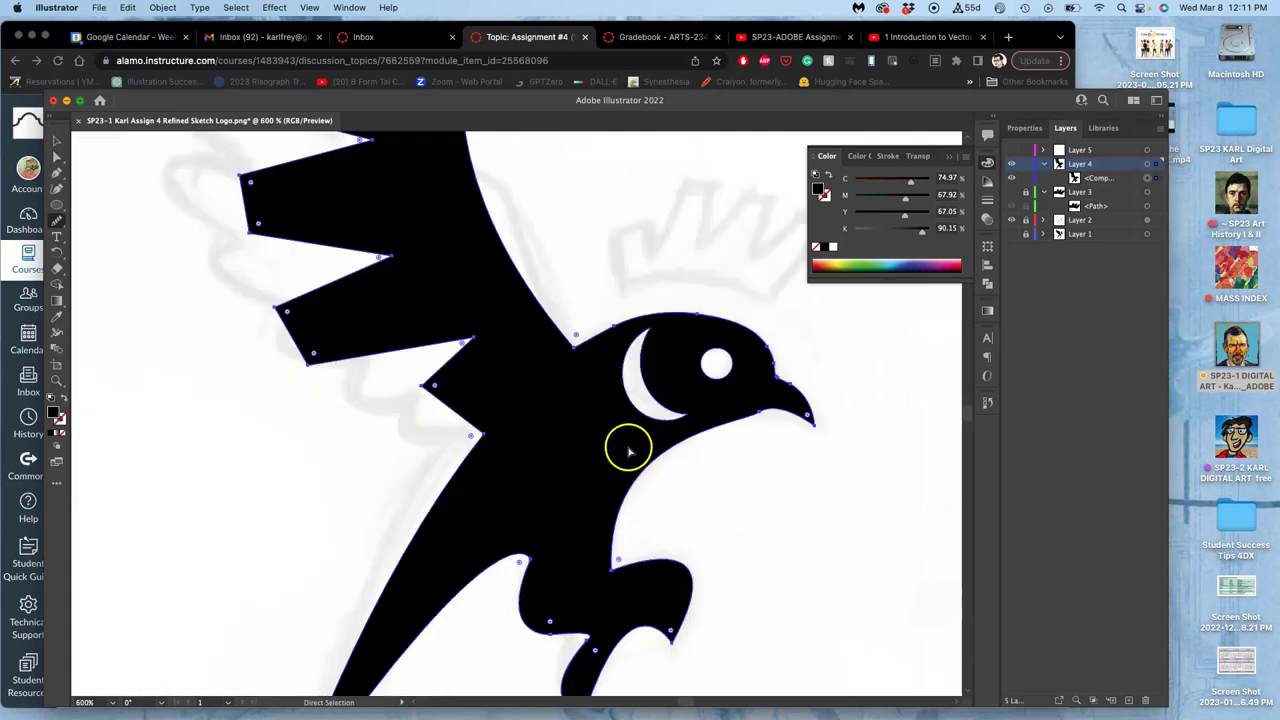
key(super+equal)
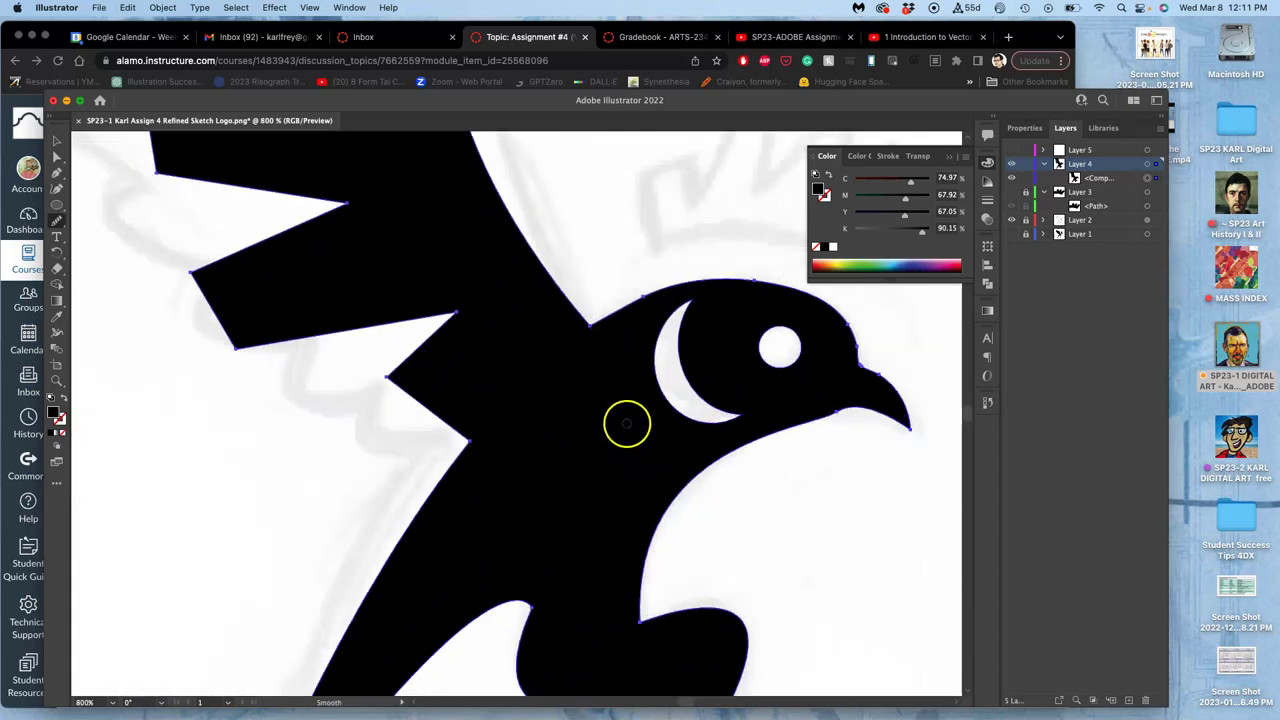
drag(686, 400, 515, 366)
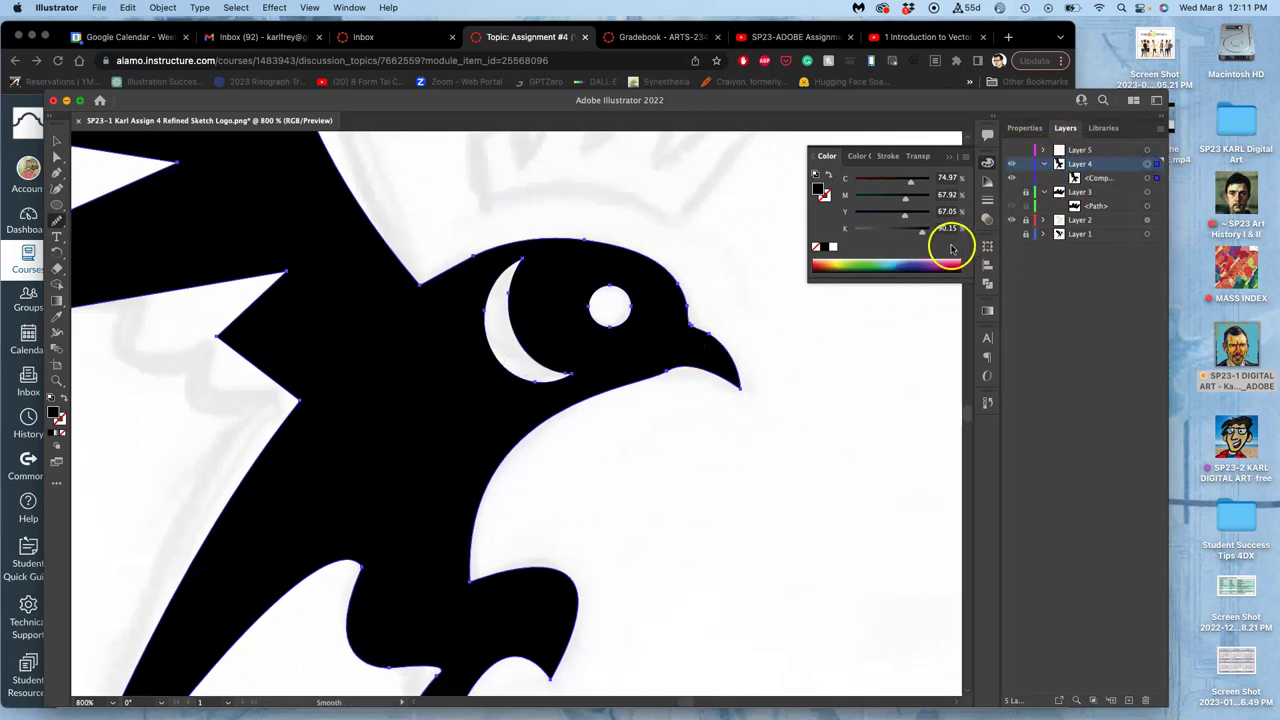
Zoom out to the whole bird and make the crown's Layer 3 visible again
key(super+minus)
key(super+minus)
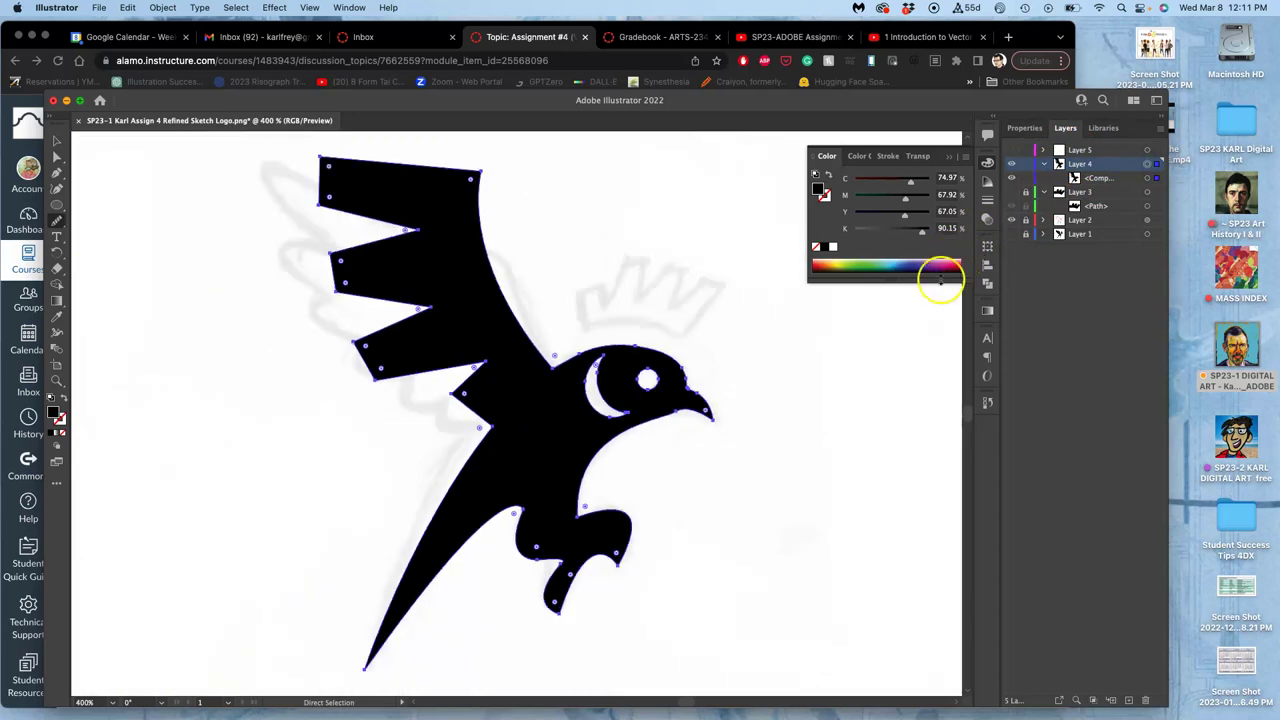
click(1011, 192)
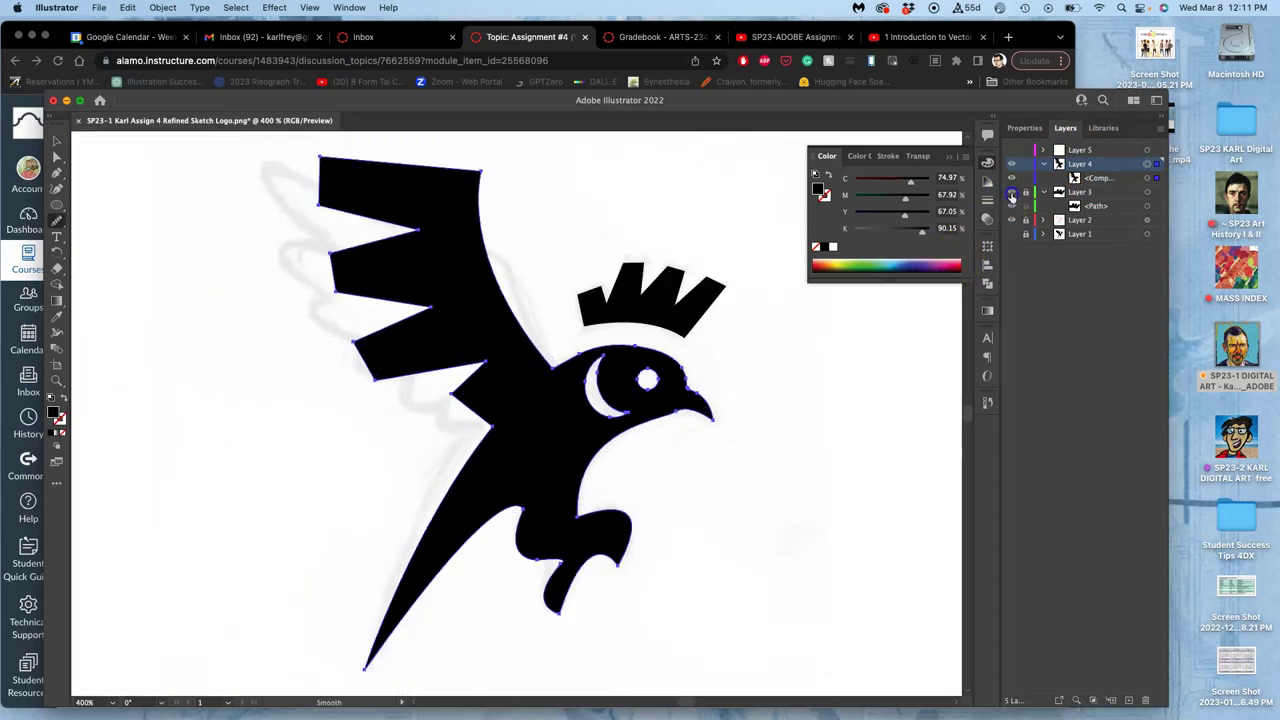
click(1147, 207)
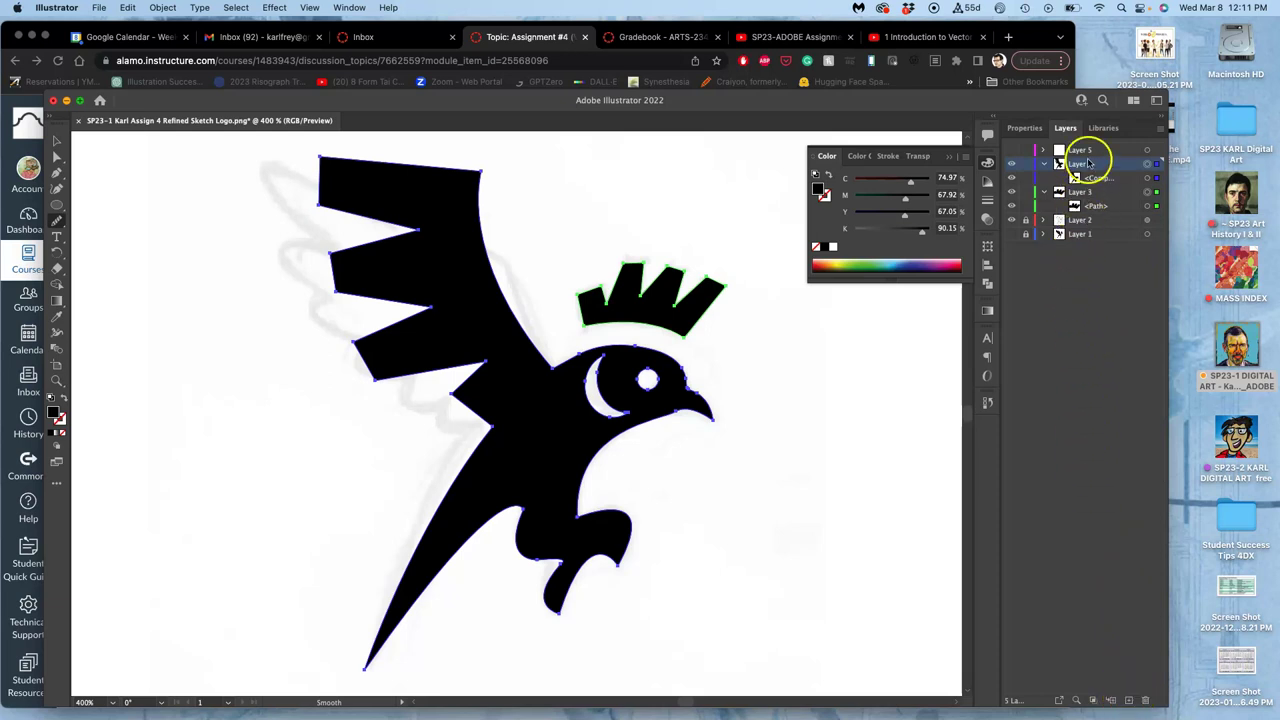
click(1127, 702)
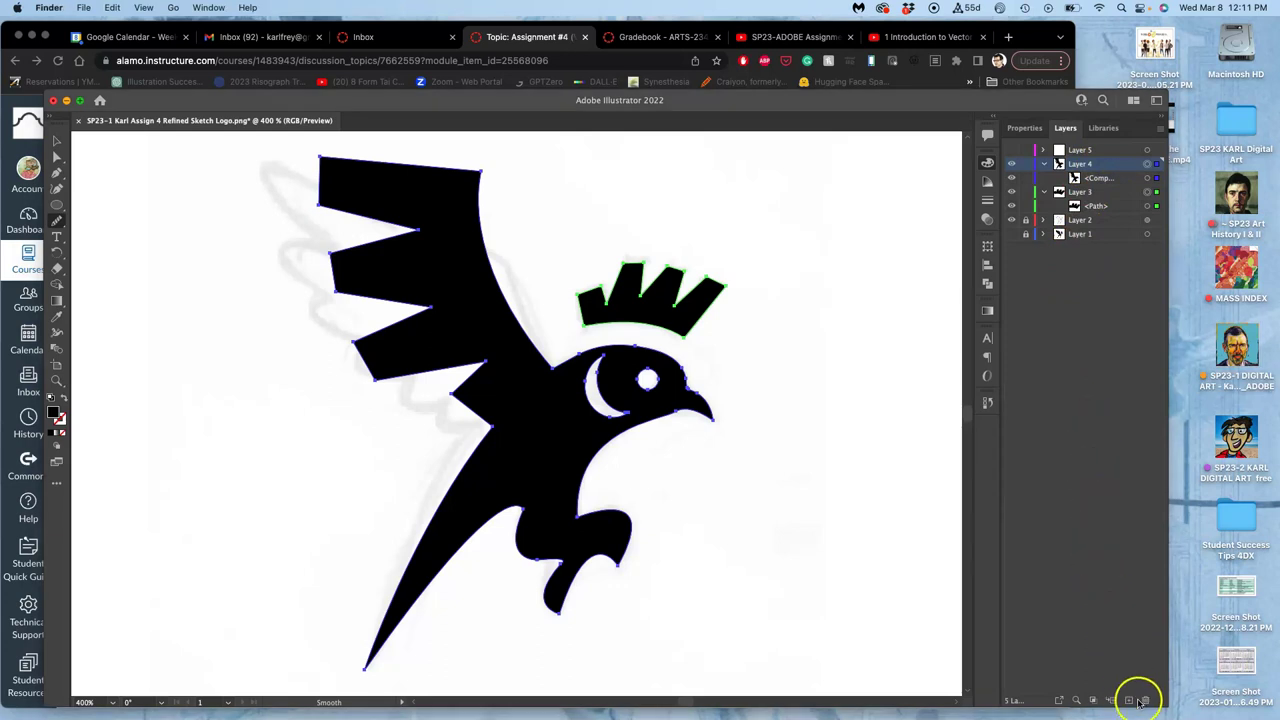
click(1090, 180)
click(948, 157)
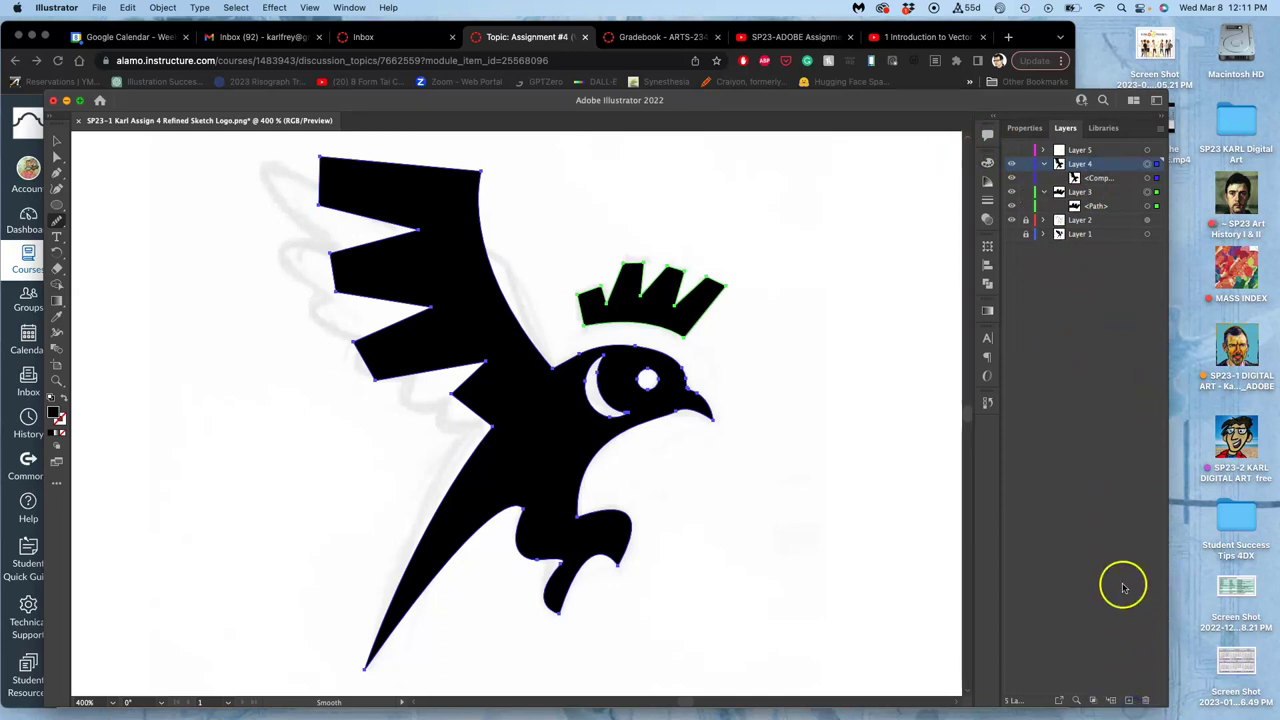
click(1120, 175)
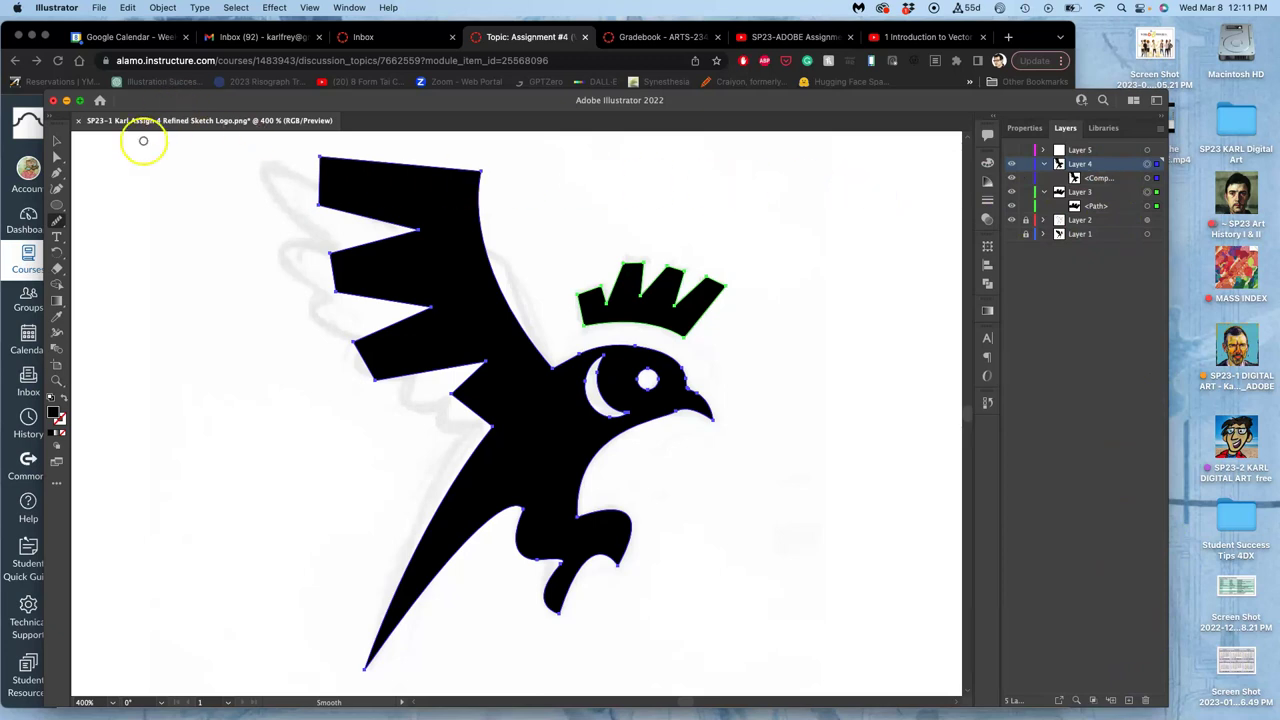
click(58, 157)
click(800, 210)
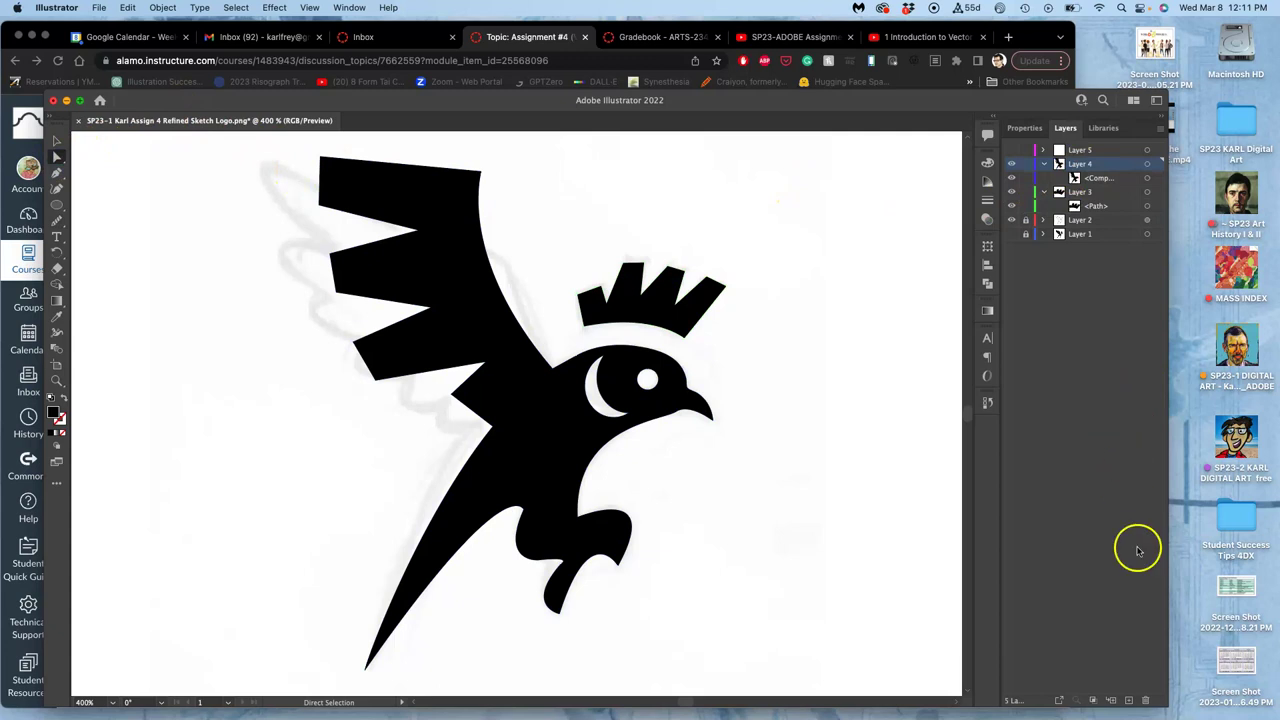
Create a new Layer 6 and move the bird's Layer 4 inside it
click(1128, 701)
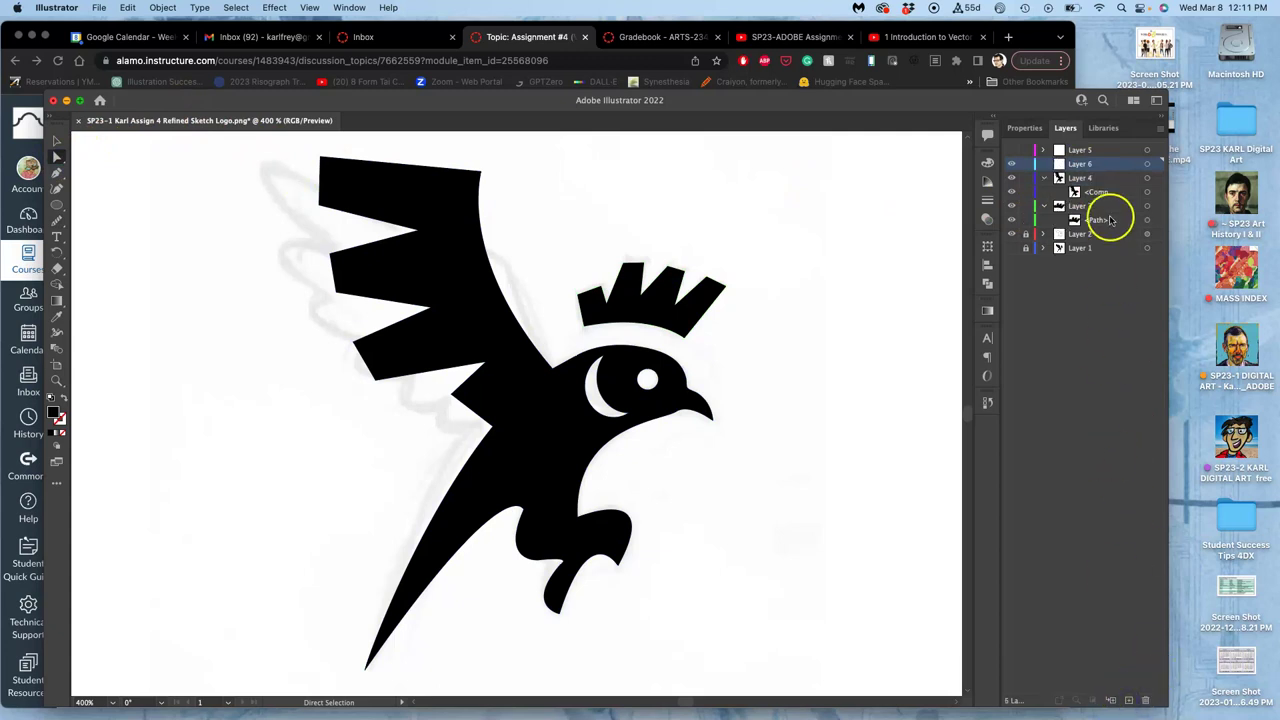
click(1132, 178)
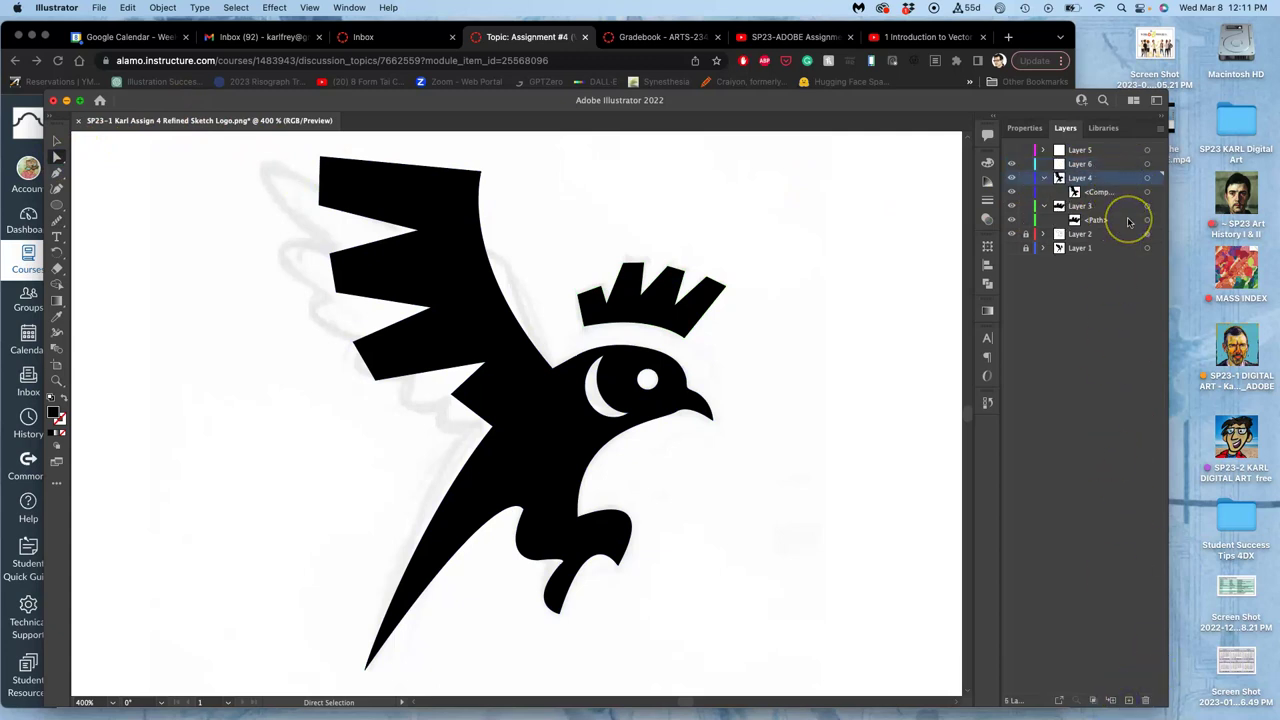
click(1129, 224)
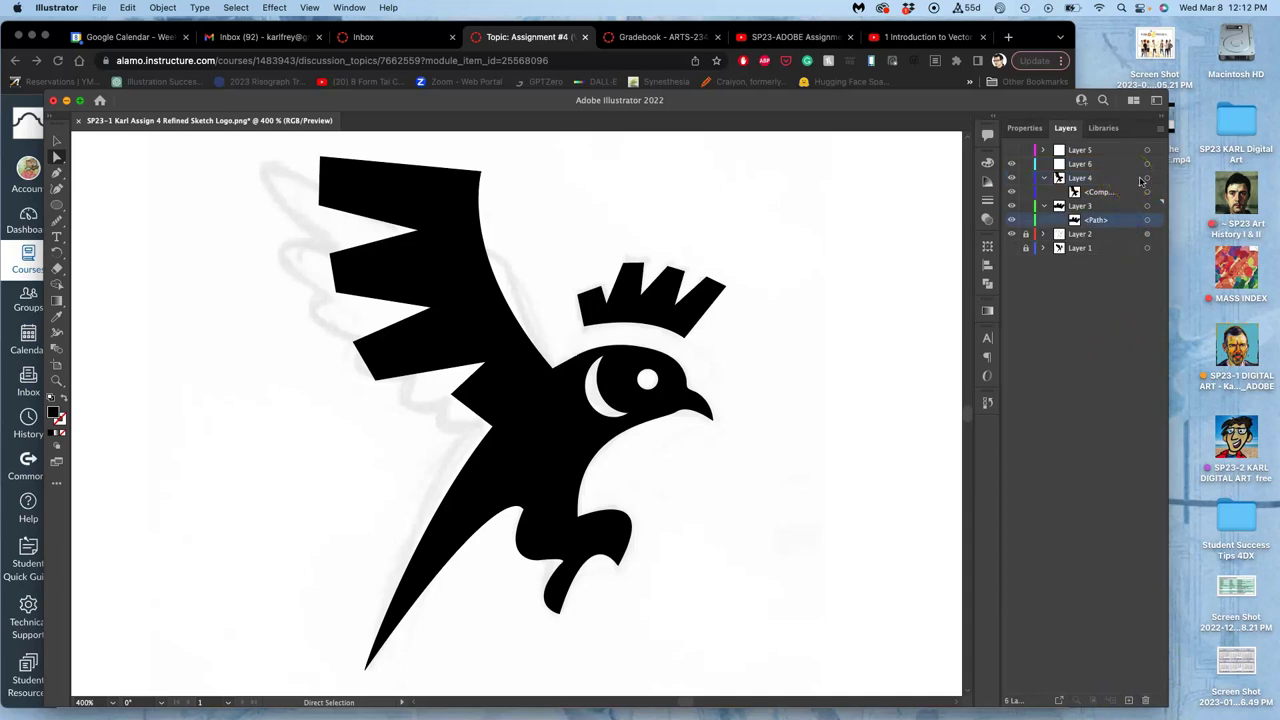
click(1147, 179)
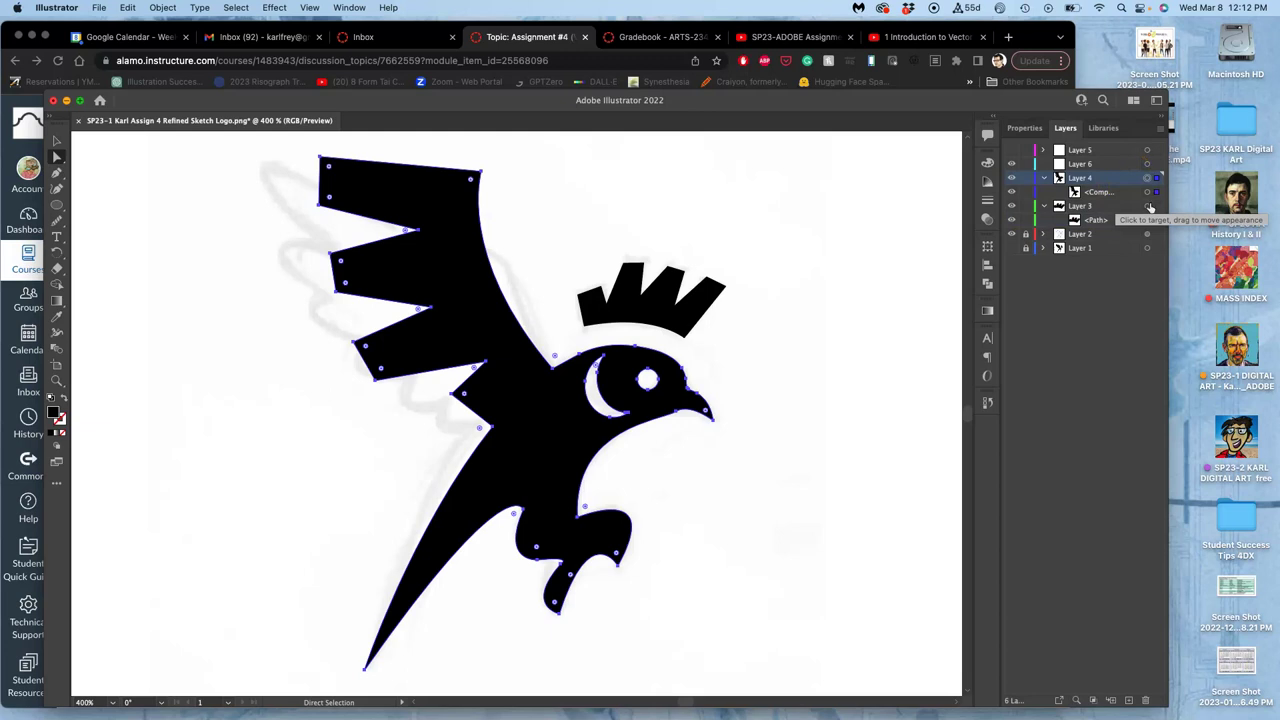
shift+click(1150, 206)
drag(1147, 224, 1080, 164)
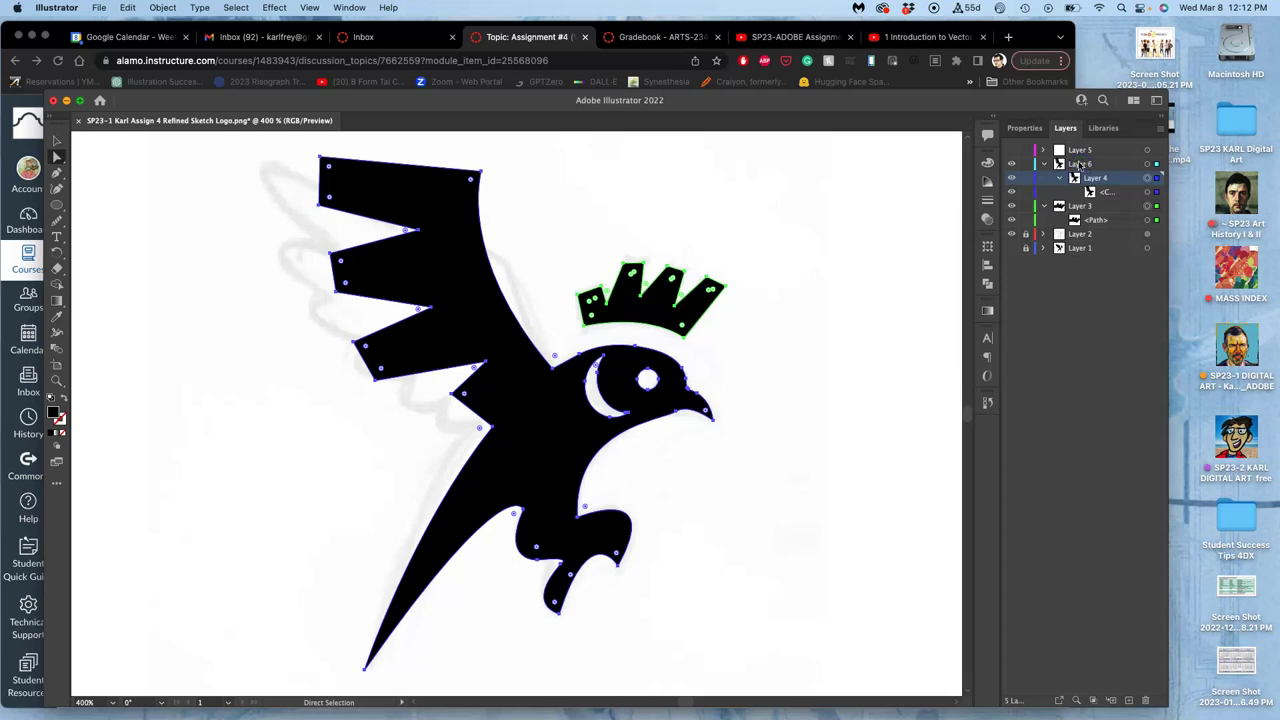
Move the crown's Layer 3 into Layer 6 as well, toggling Layer 6's visibility to verify
click(1012, 165)
click(1012, 165)
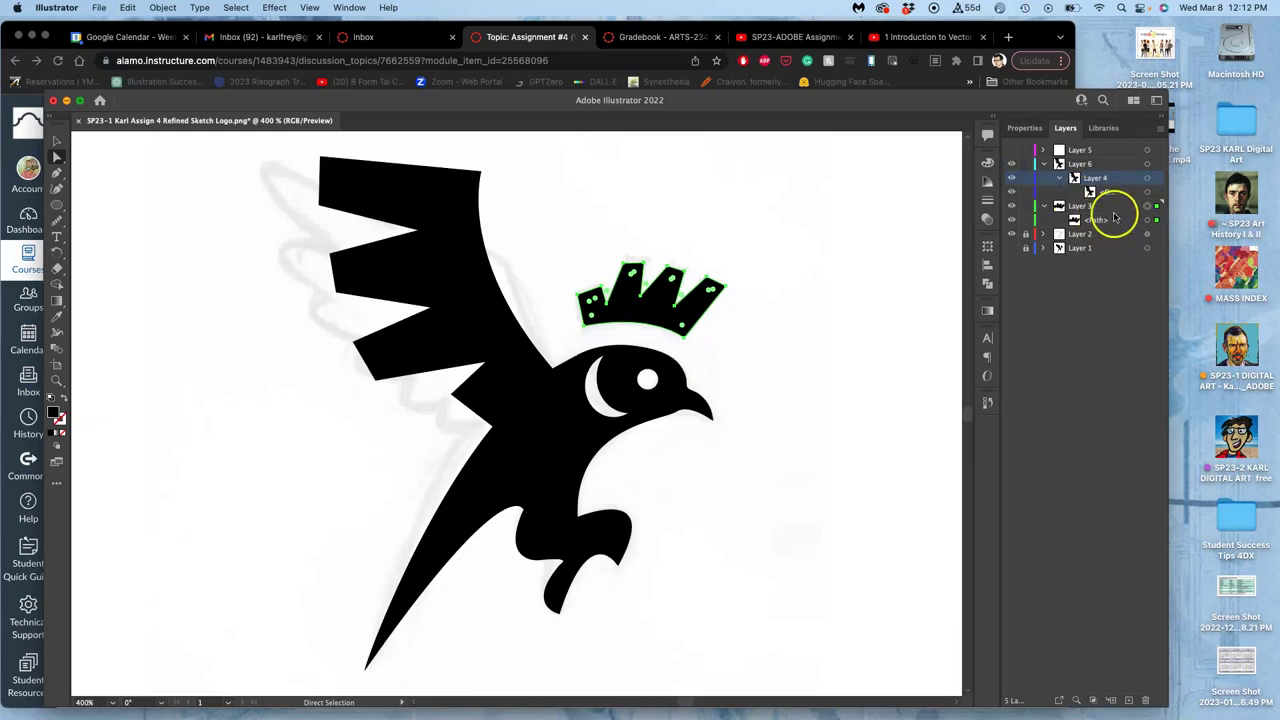
drag(1095, 218, 1102, 166)
click(1011, 164)
click(1011, 165)
click(1011, 165)
click(1011, 165)
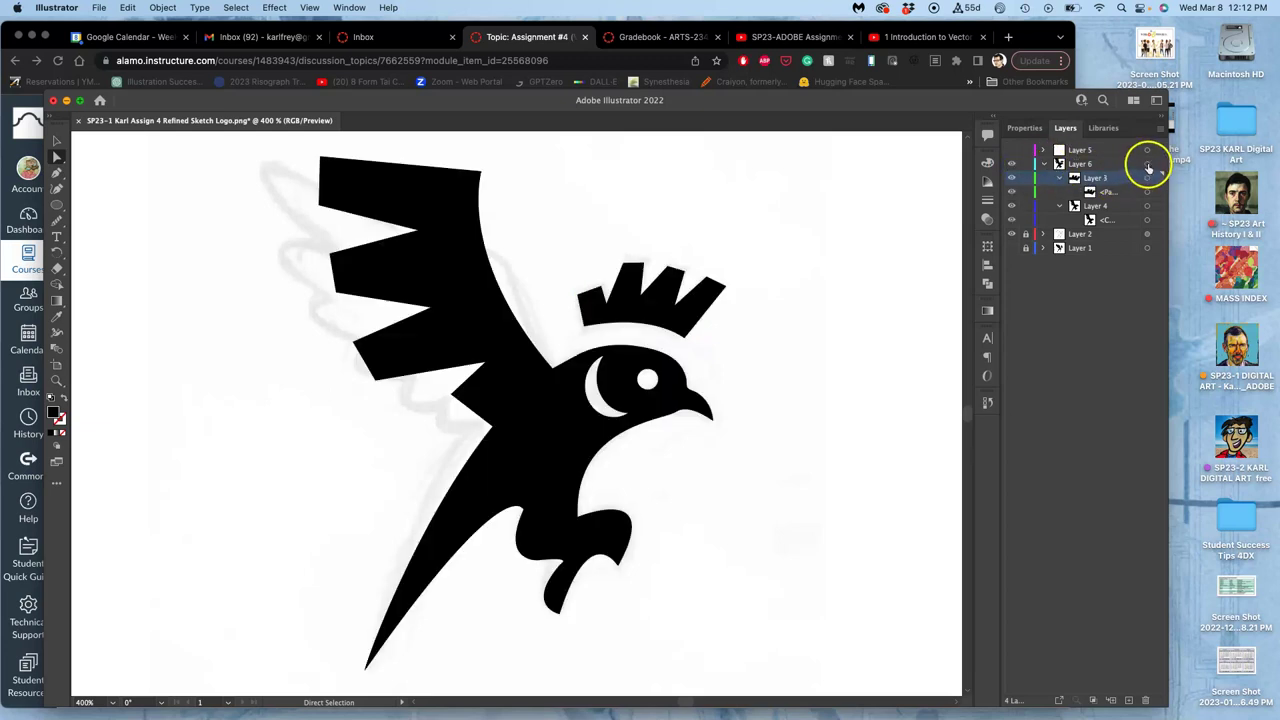
Select all of Layer 6's artwork, then lock and hide Layer 6
click(1147, 164)
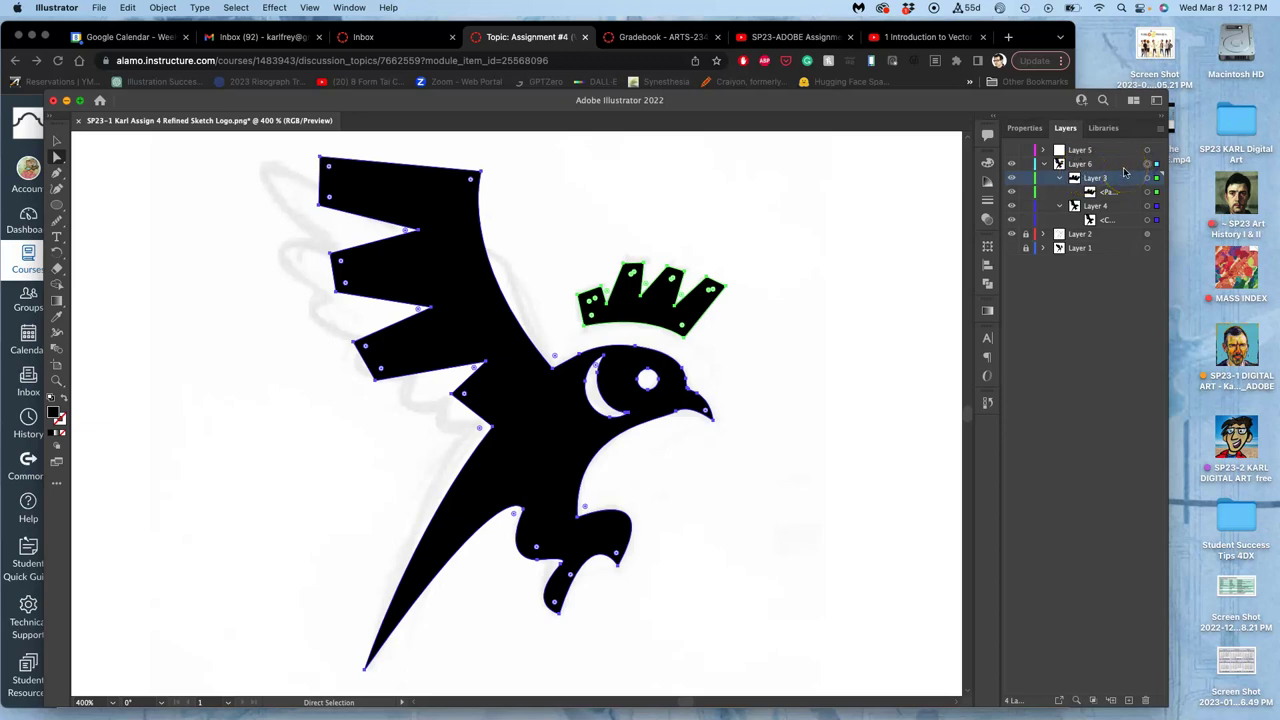
click(1025, 164)
click(1011, 164)
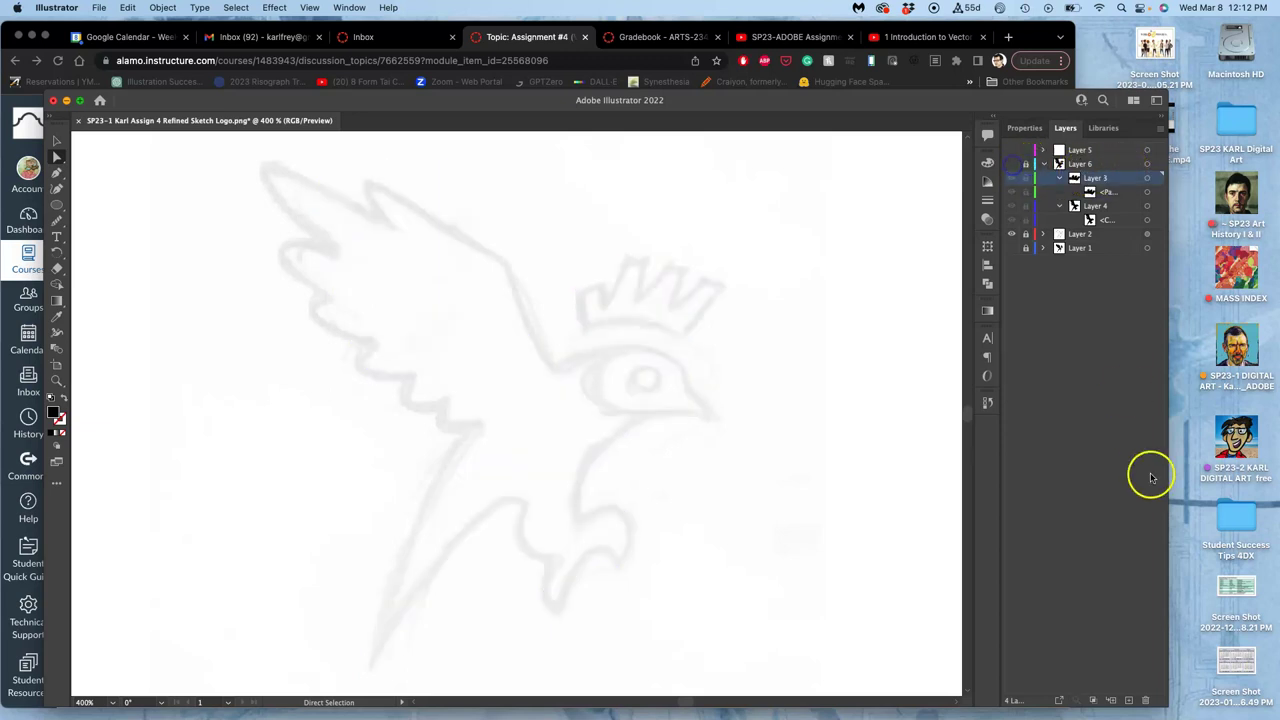
click(1132, 164)
Add a new Layer 7 and Paste in Place the crowned bird copy onto it
click(1130, 700)
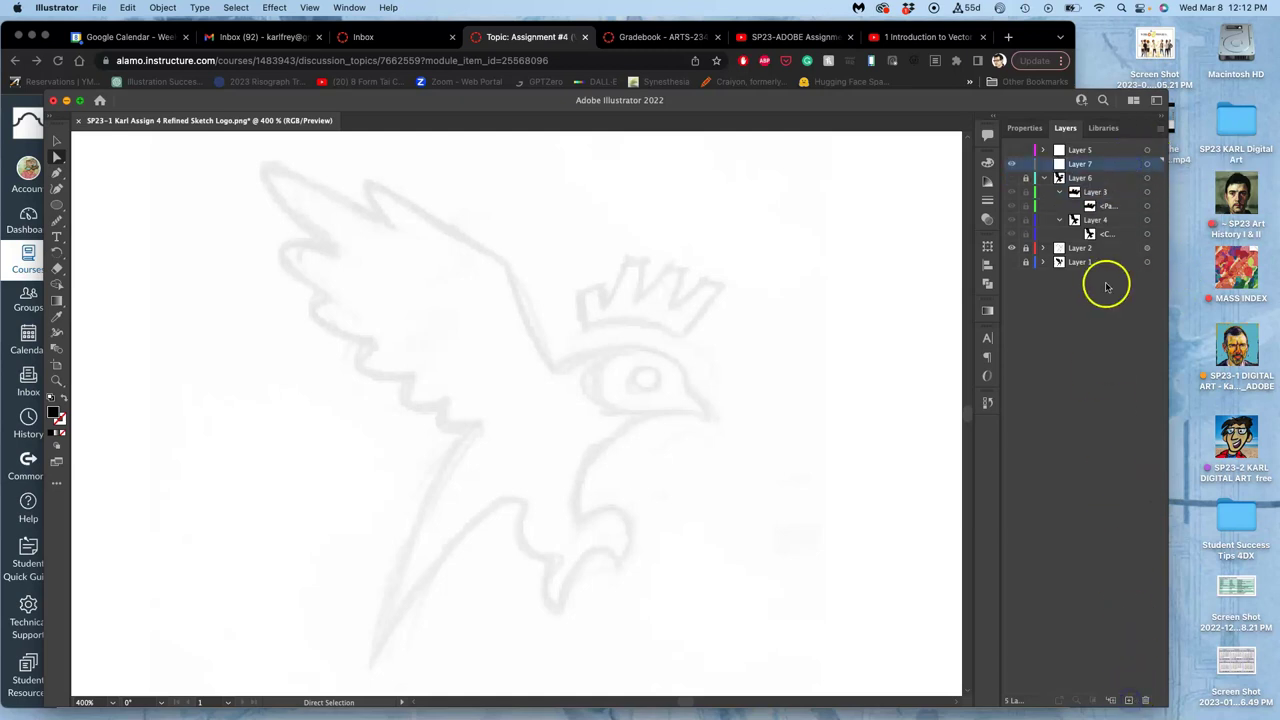
click(1148, 164)
click(127, 7)
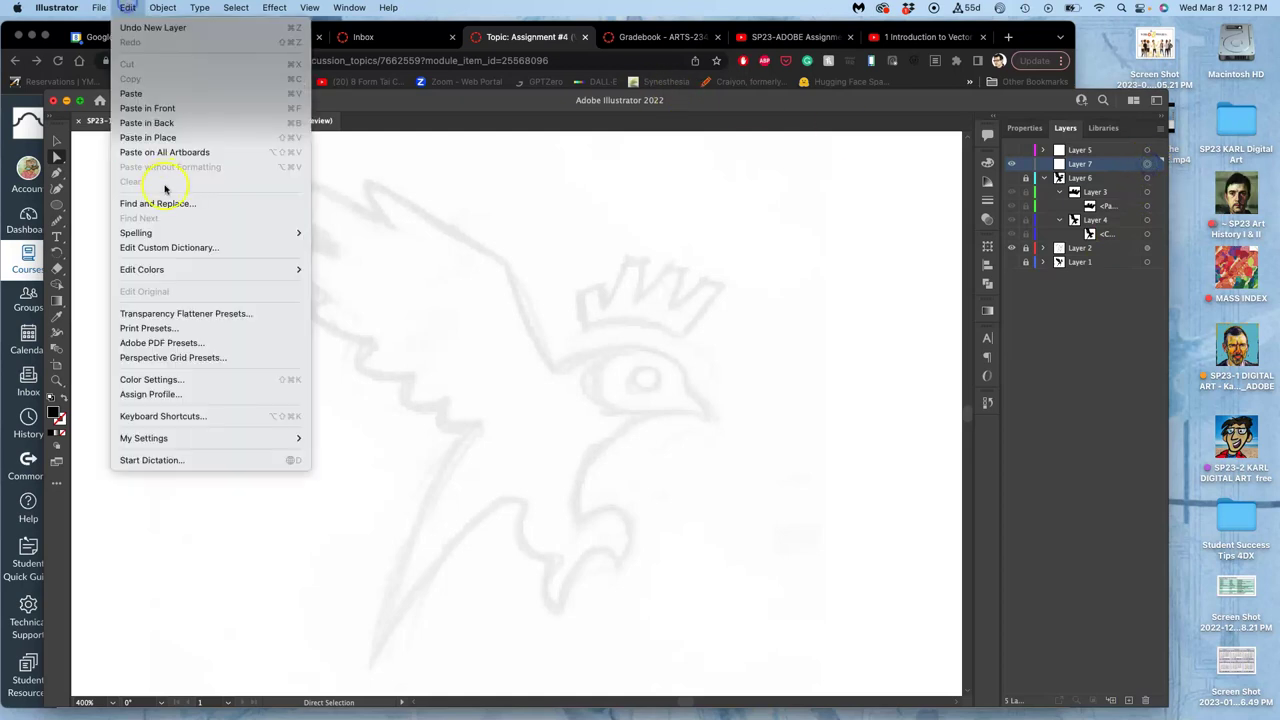
click(158, 138)
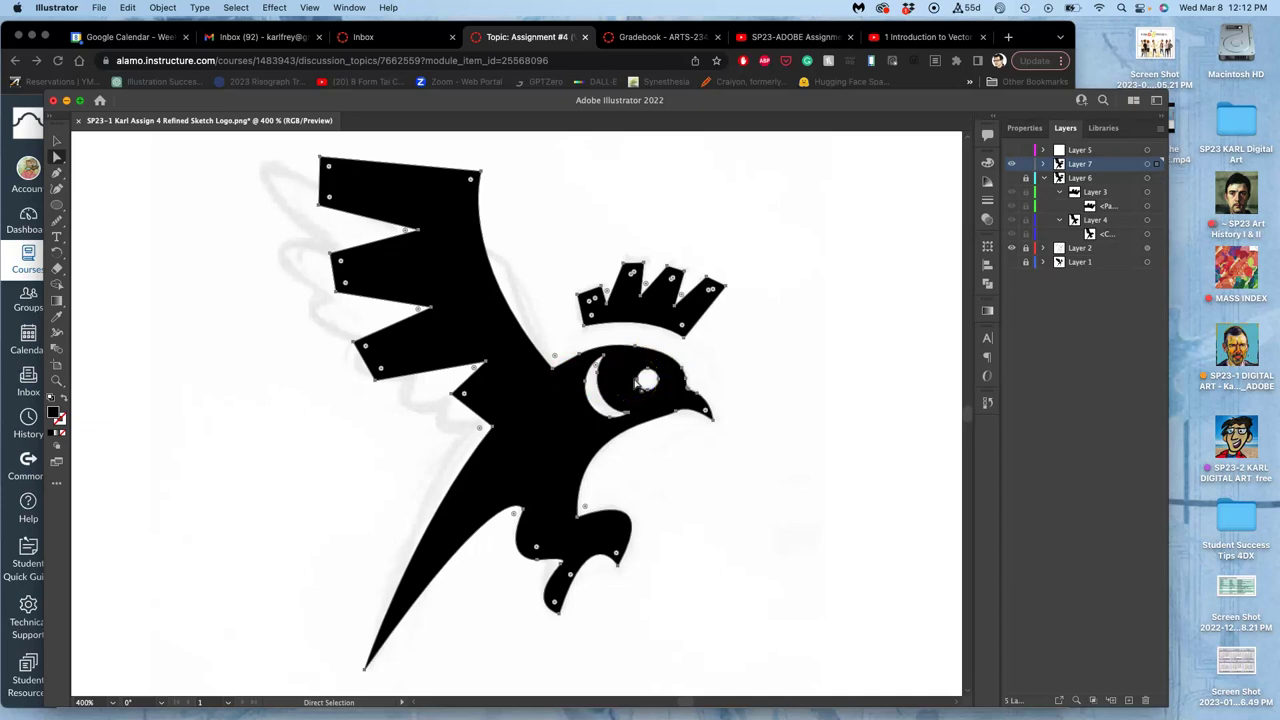
Show Layer 5's white shapes and lock its <Ellipse>
click(1011, 160)
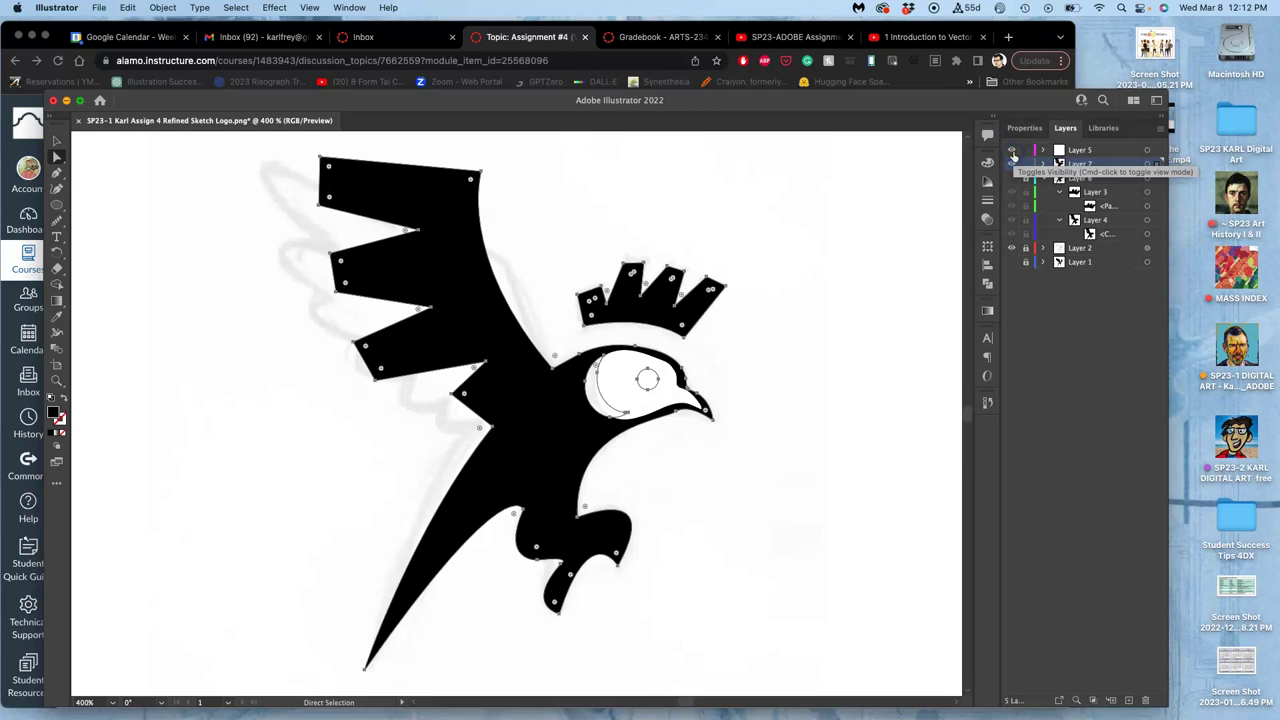
click(1080, 163)
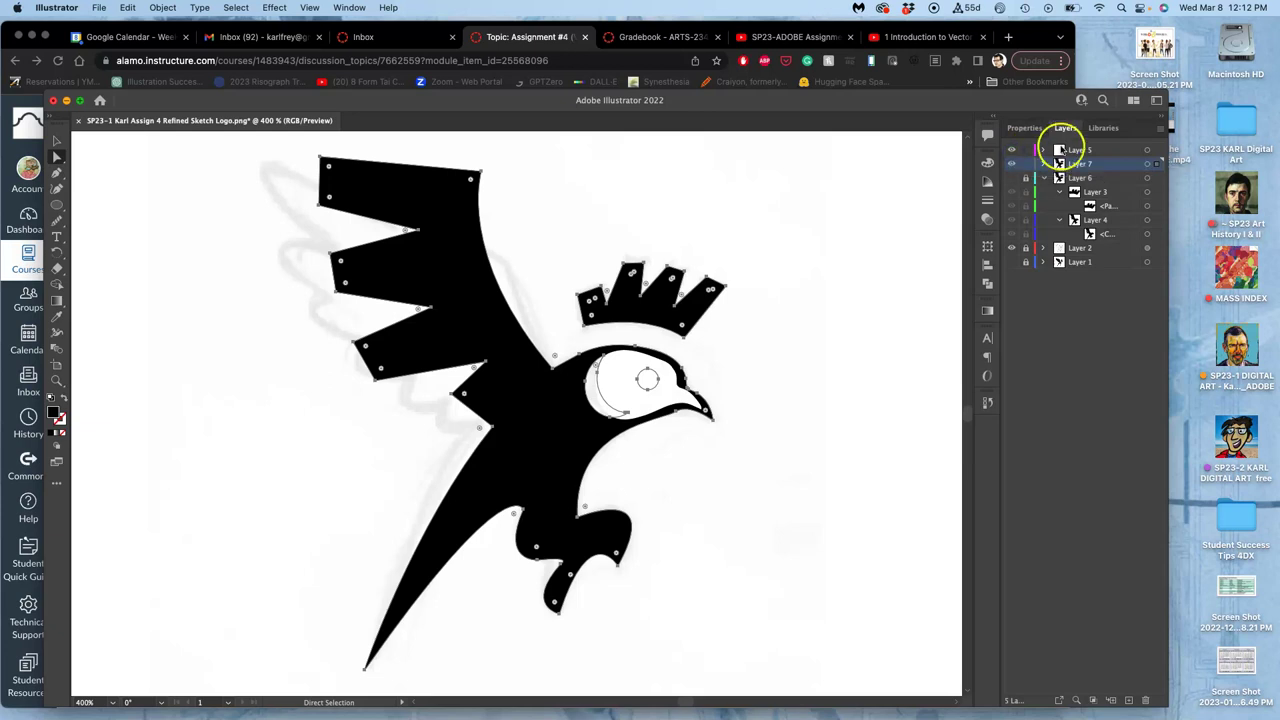
click(1044, 150)
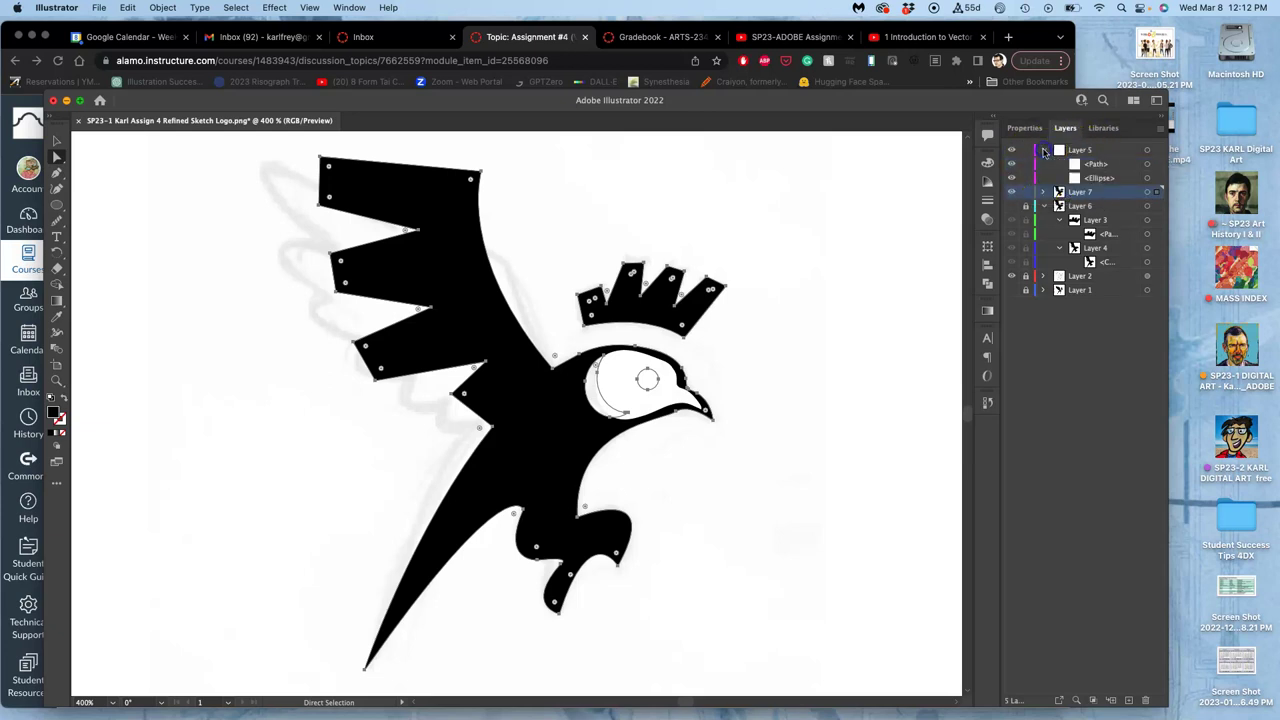
click(1074, 177)
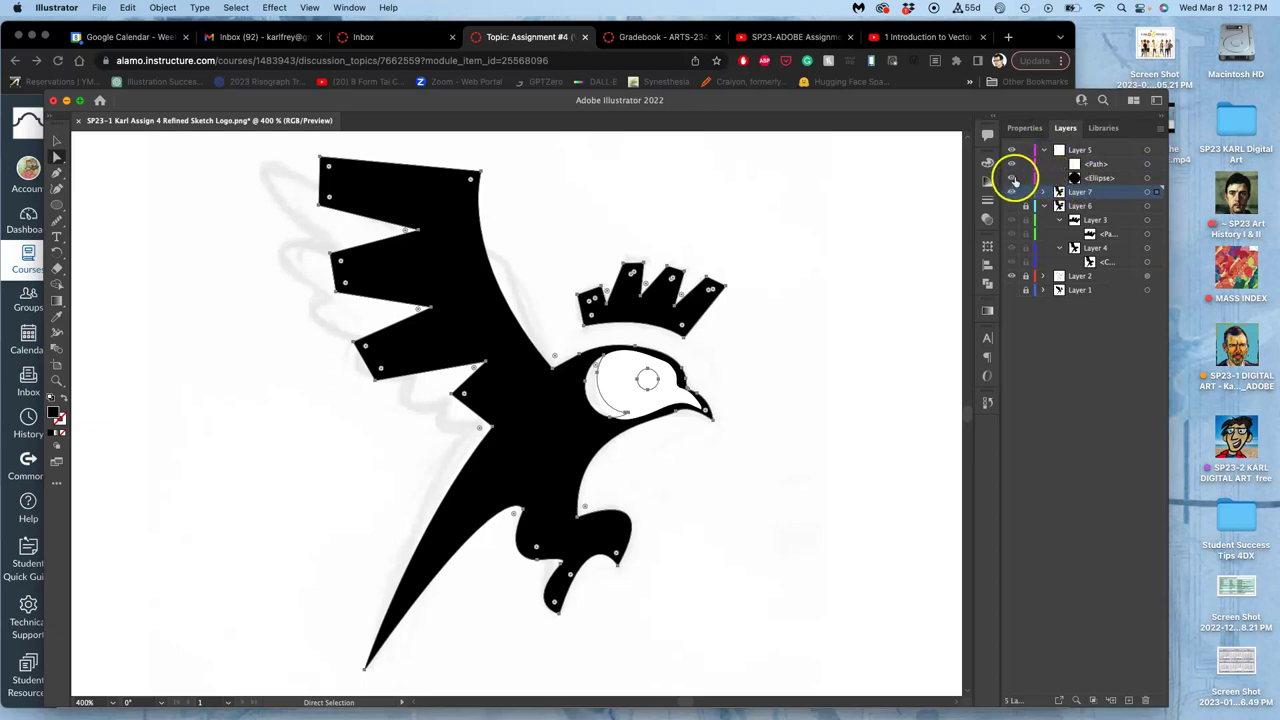
click(1025, 178)
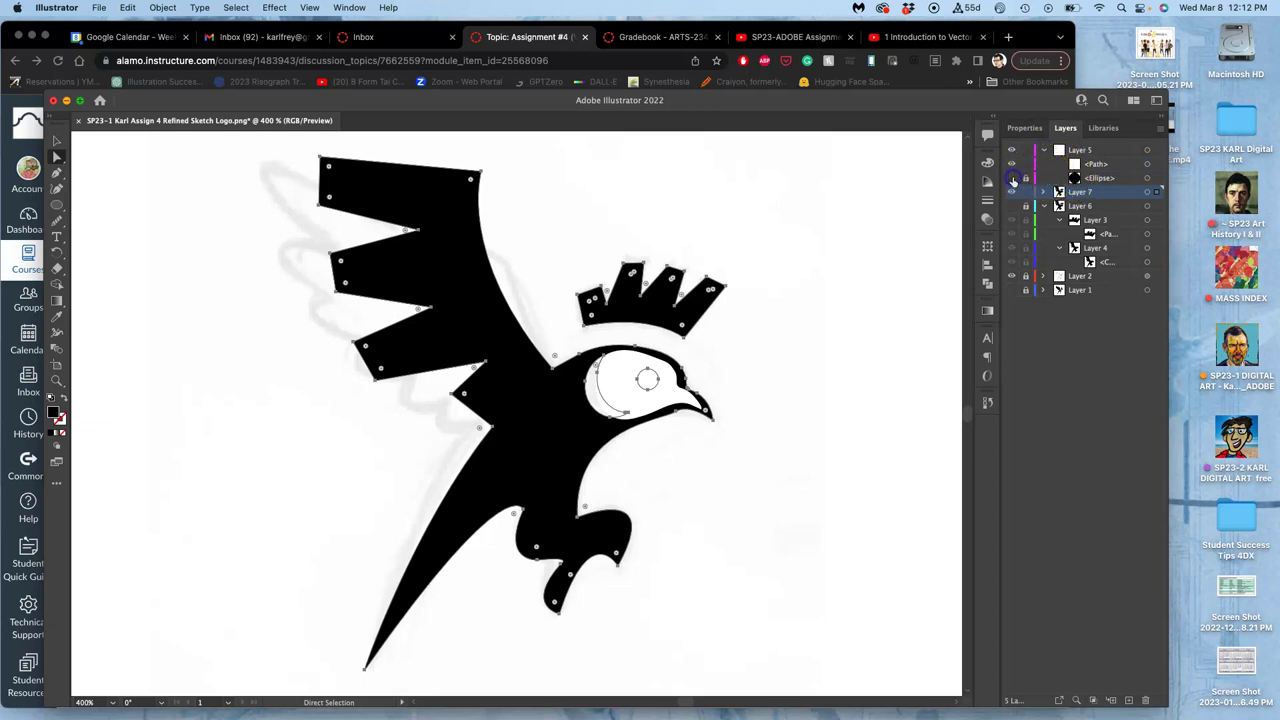